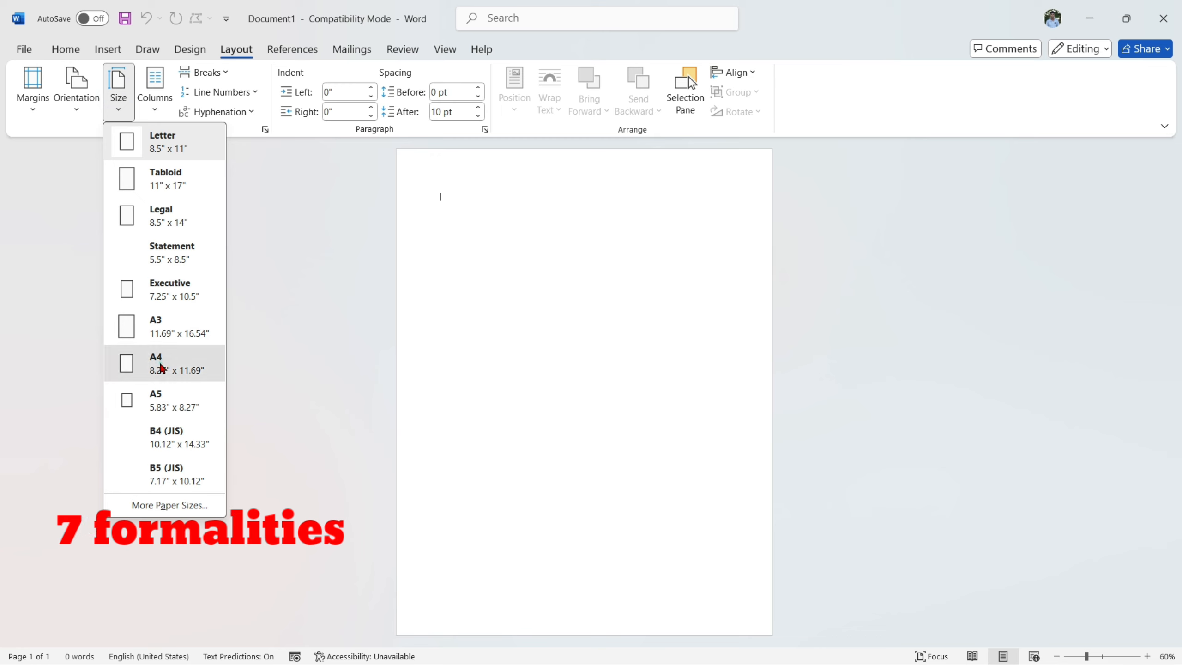
- Set the document's paper size to A4 and its margins to Narrow
left_click(163, 368)
left_click(33, 88)
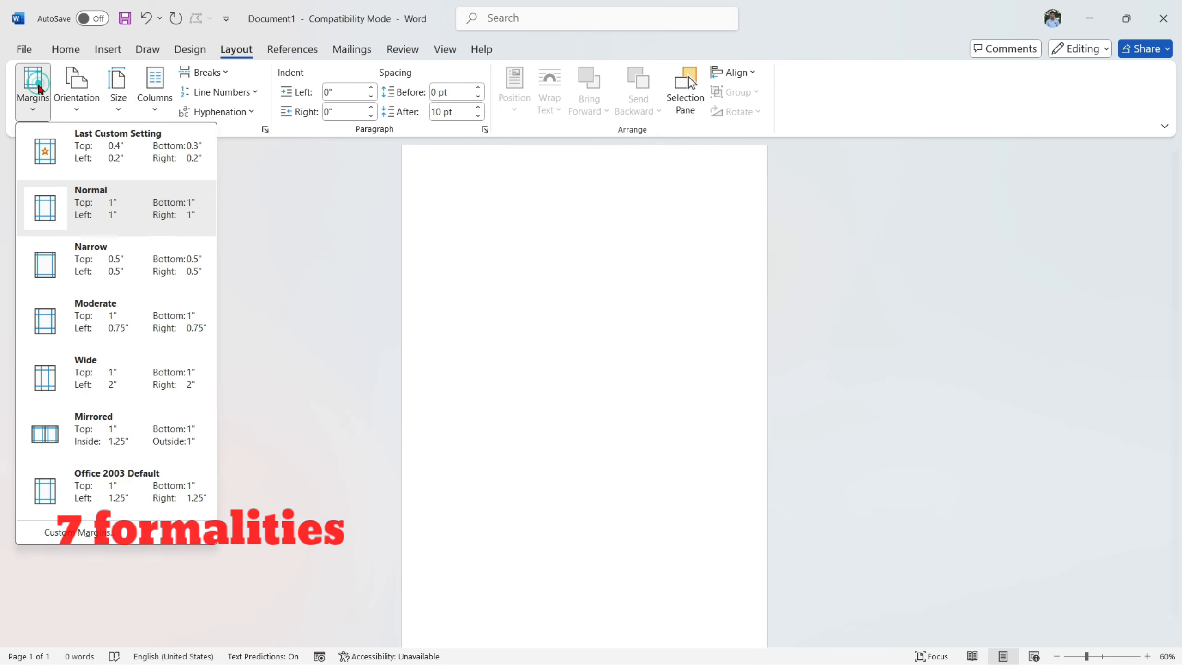
left_click(95, 276)
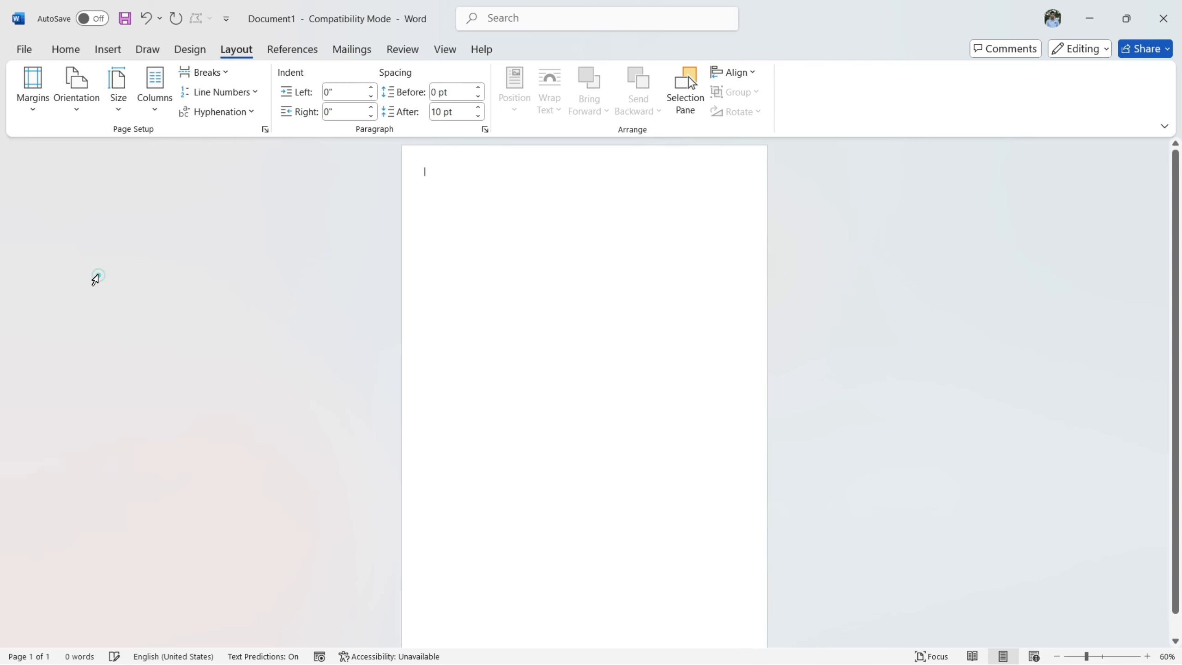
- Draw a rectangle about 11.57" wide and 6.39" high, and tilt it clockwise to cover the lower part of the page
left_click(71, 52)
scroll(131, 171, "down", 1)
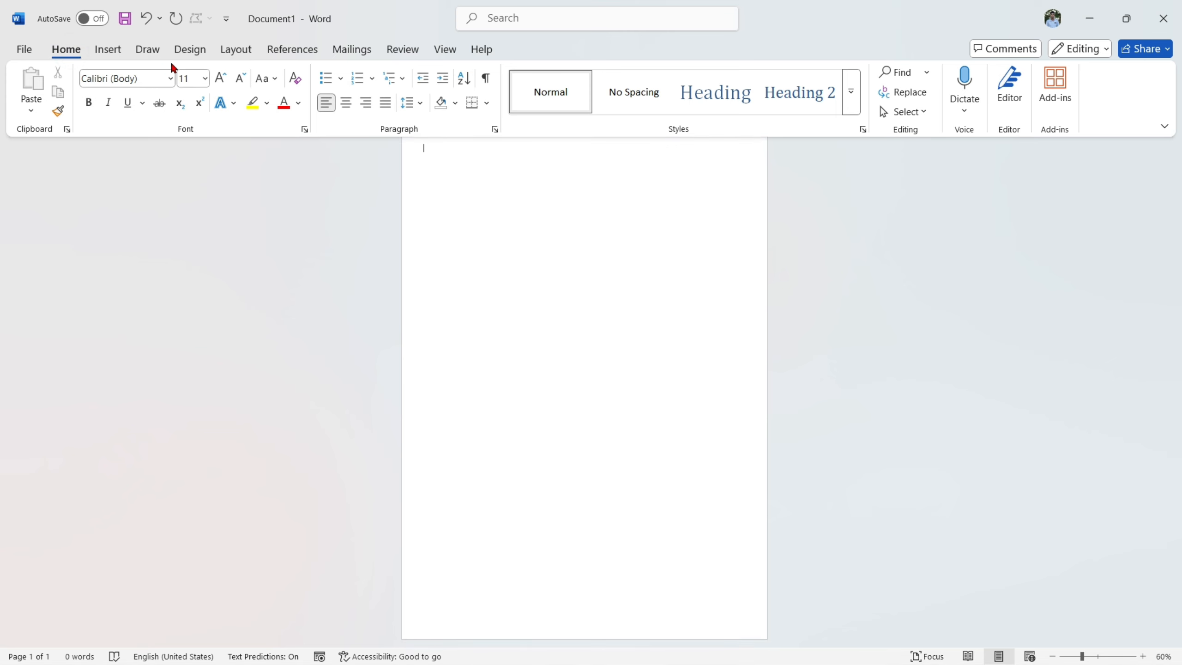
left_click(108, 50)
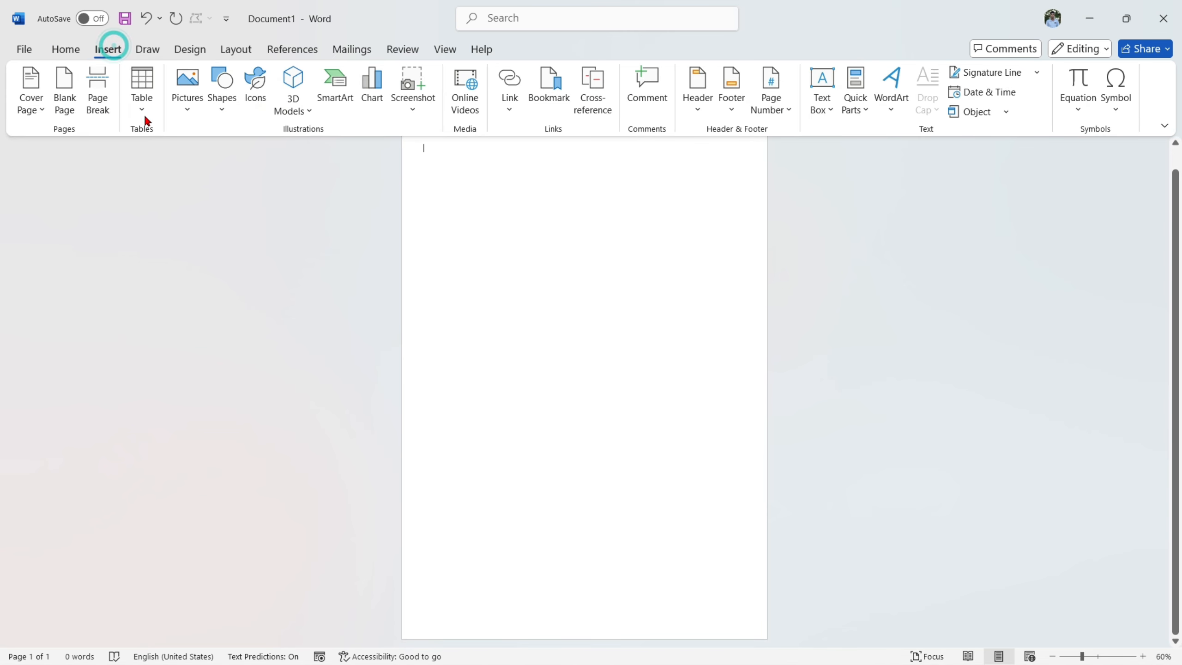
left_click(221, 89)
left_click(274, 157)
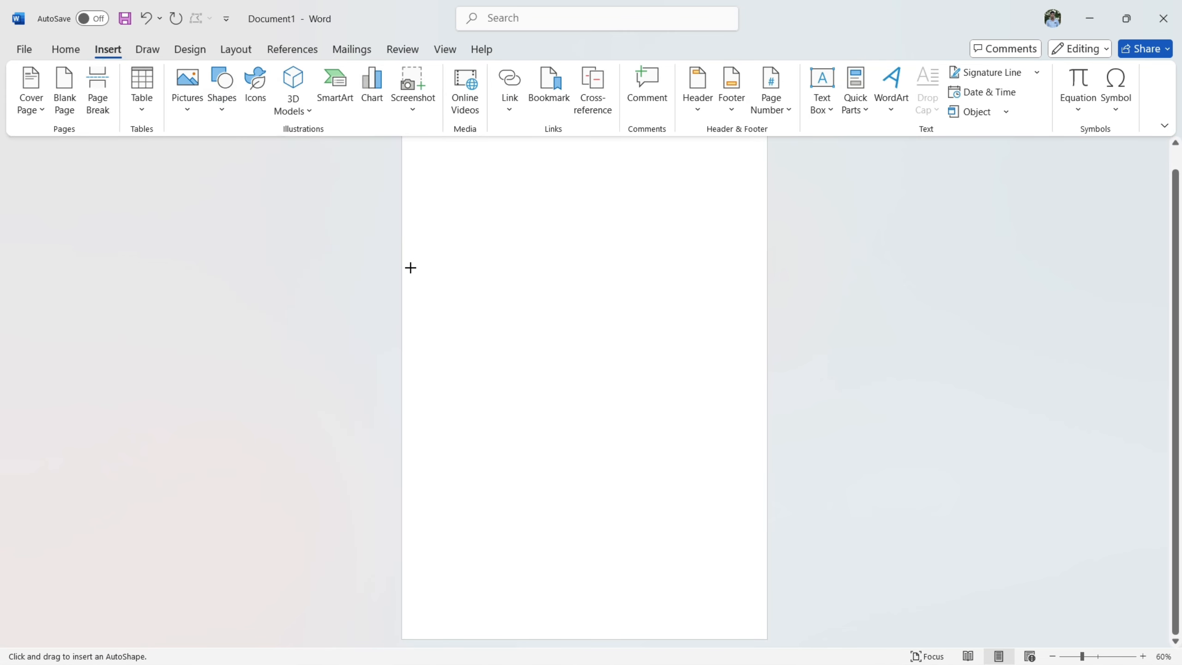
left_click_drag(413, 316, 931, 599)
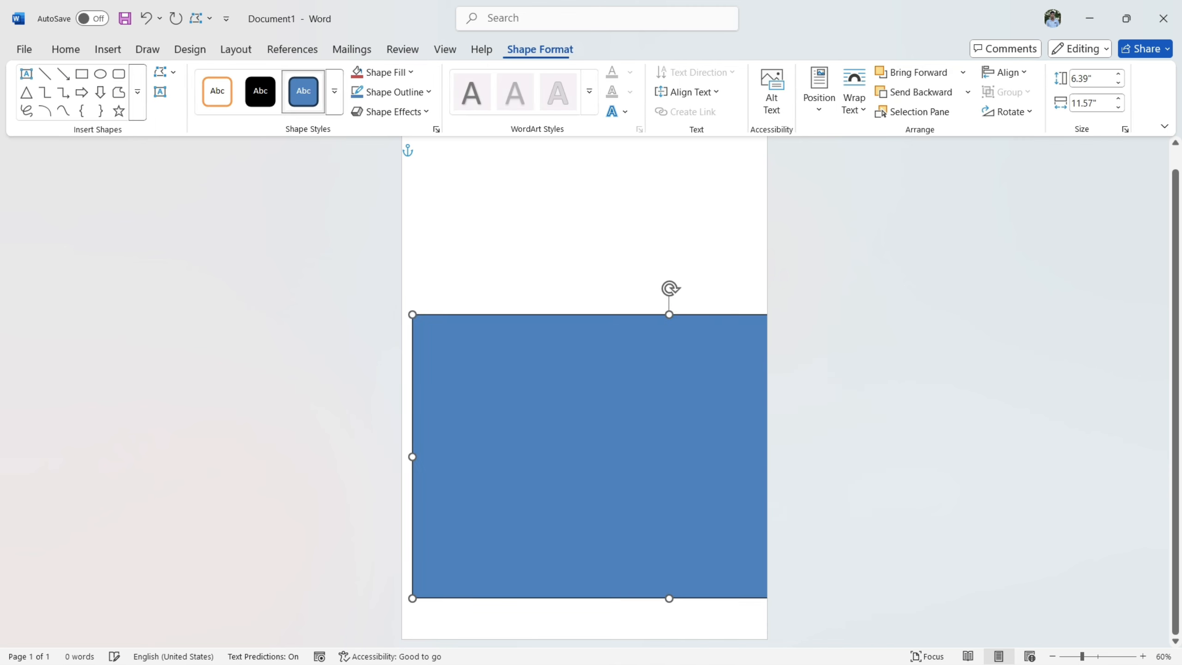
left_click_drag(670, 287, 766, 280)
left_click_drag(625, 437, 495, 557)
- Fill the tilted rectangle with a custom bright green and remove its outline
left_click(372, 72)
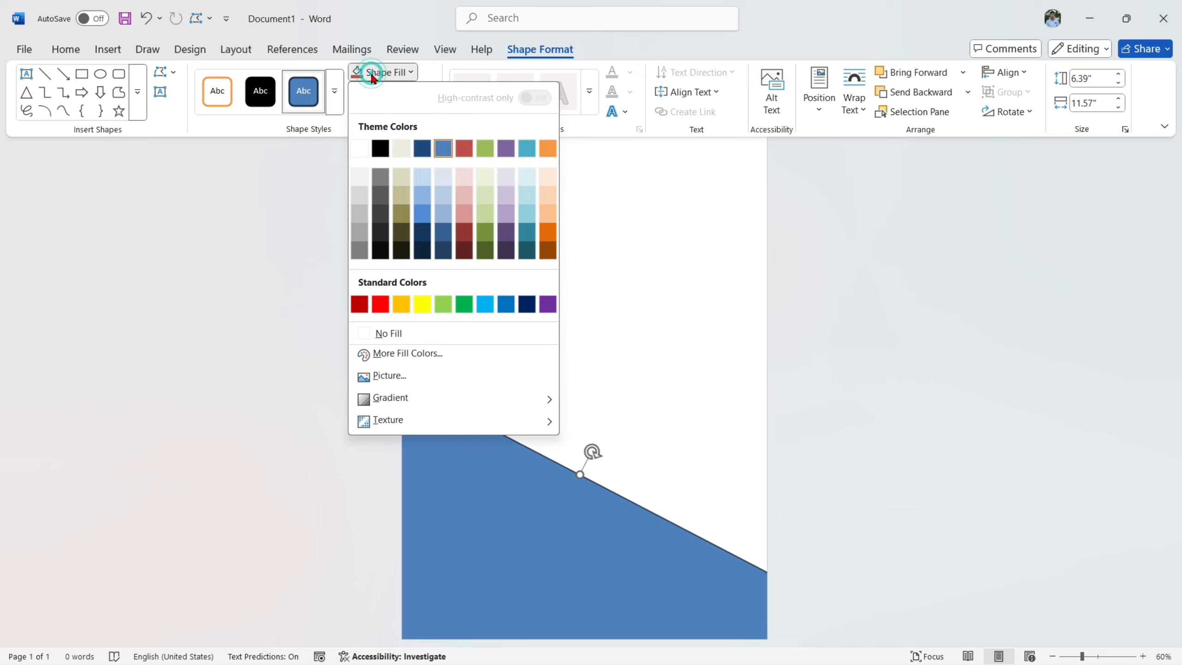
left_click(416, 359)
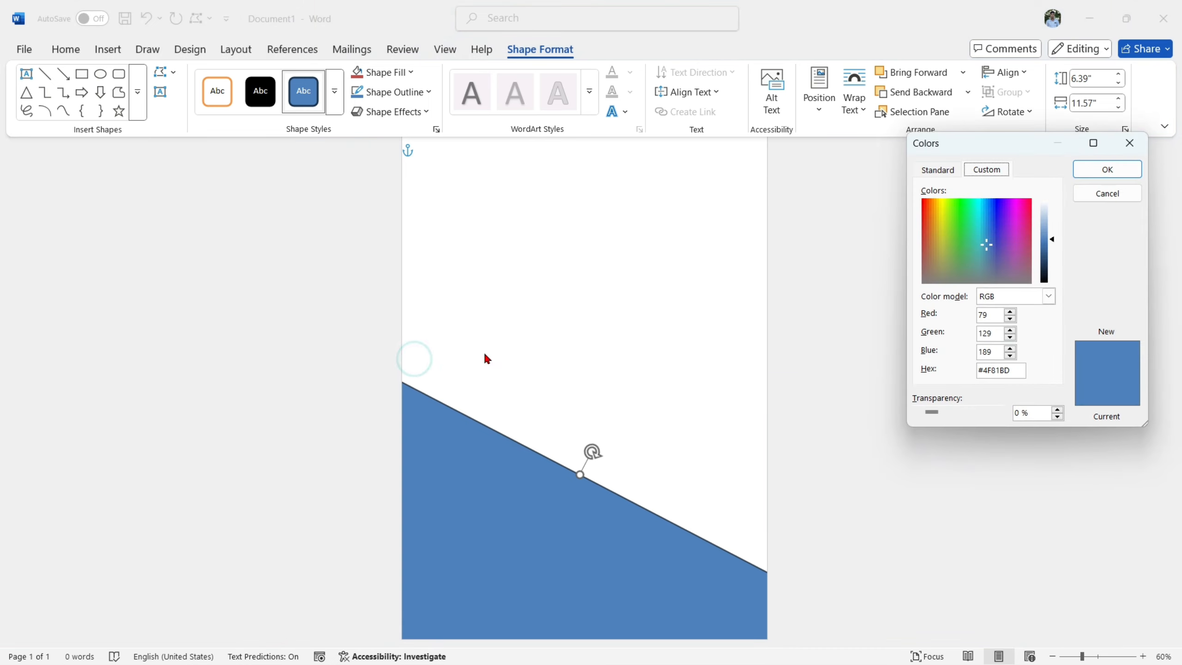
left_click(953, 213)
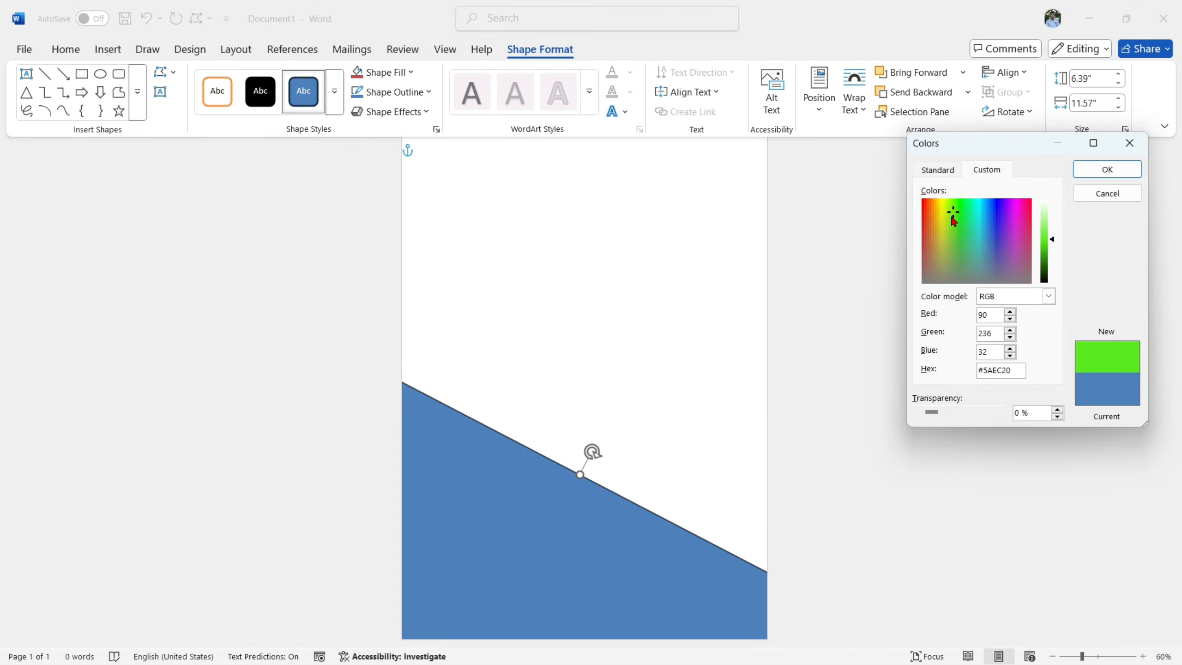
left_click_drag(952, 218, 951, 216)
left_click(1107, 169)
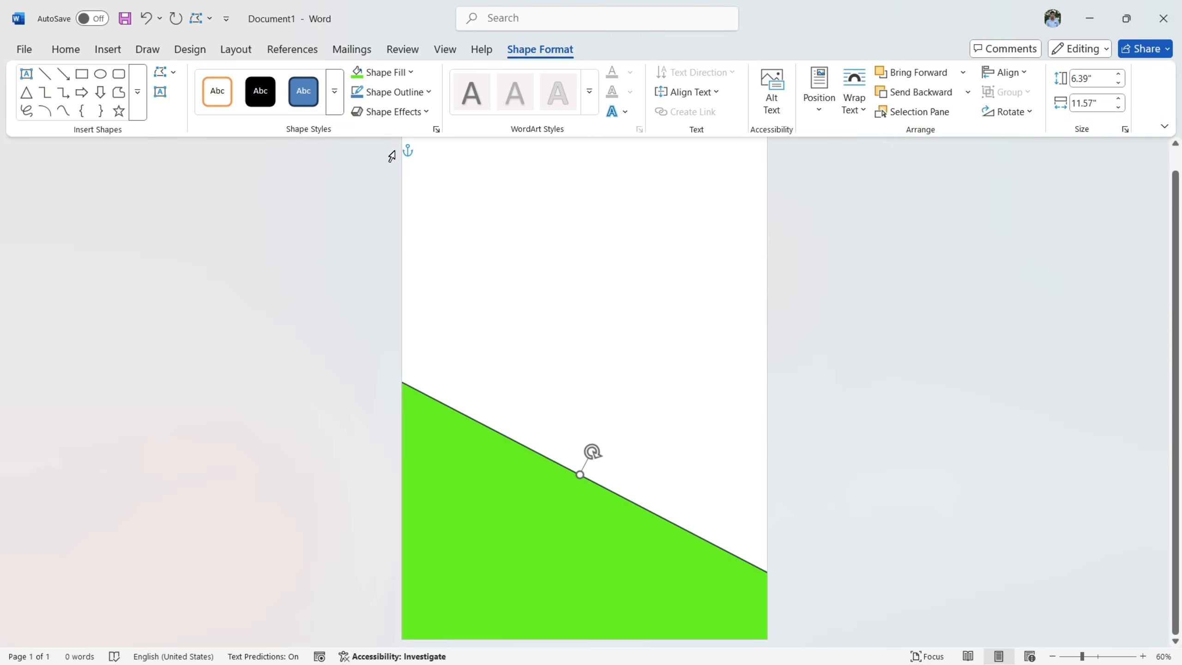
left_click(395, 92)
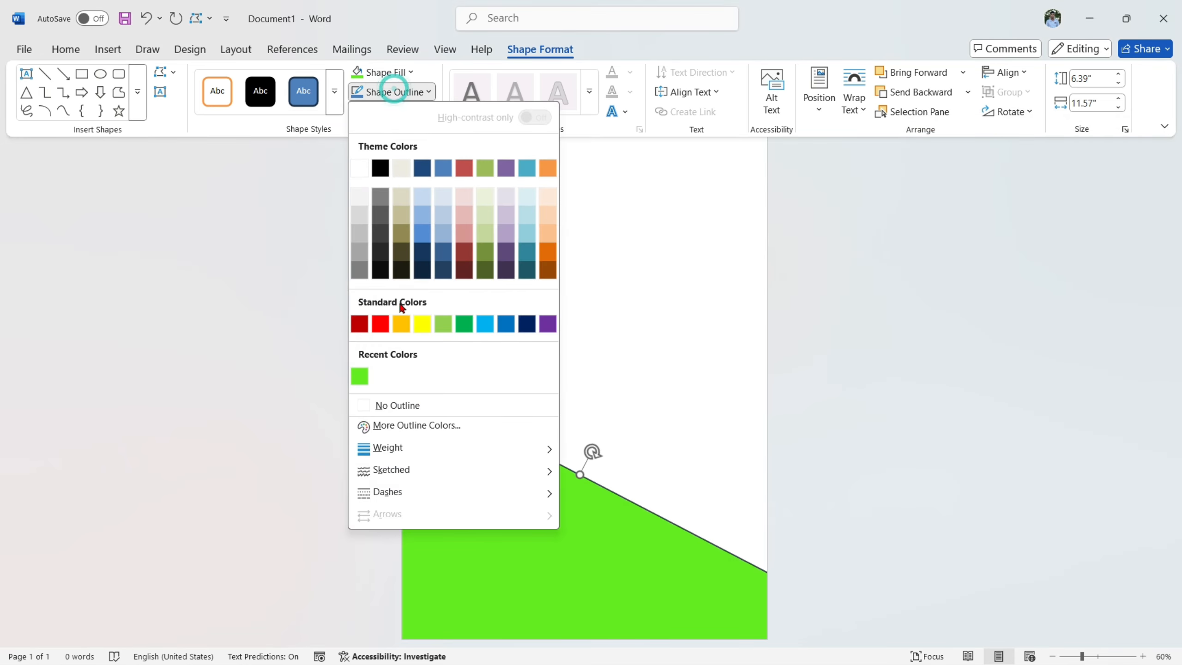
left_click(416, 406)
- Draw a narrow rectangle about 10.5" wide and 1.39" high across the upper part of the page
left_click(108, 49)
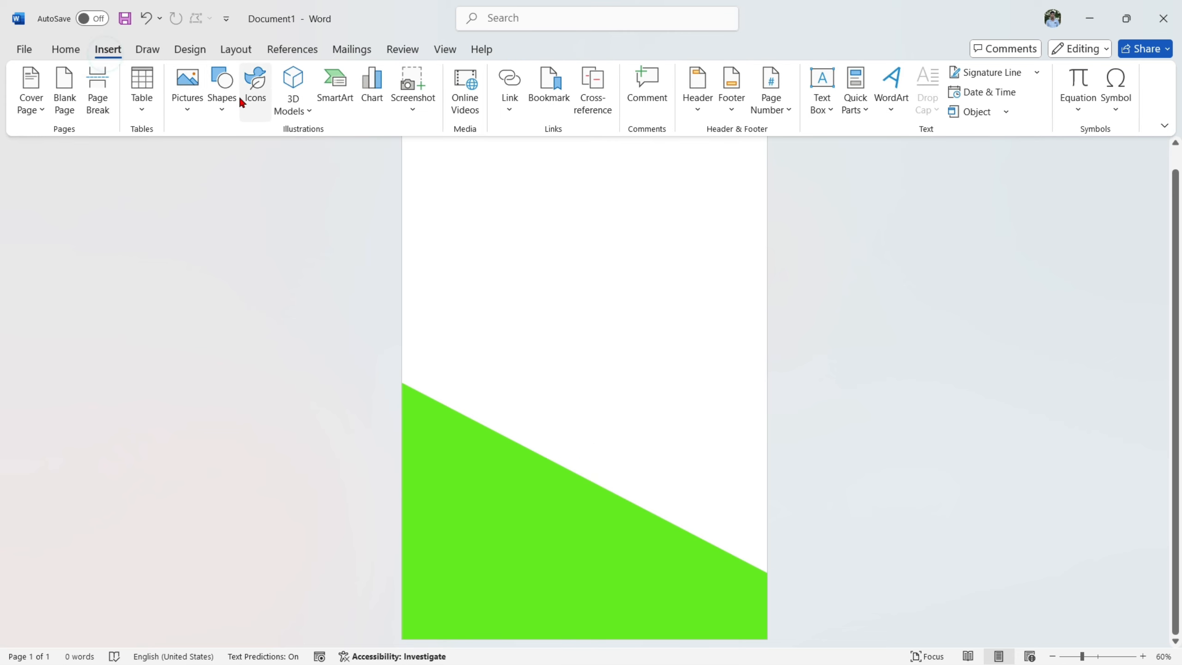
left_click(222, 89)
left_click(274, 158)
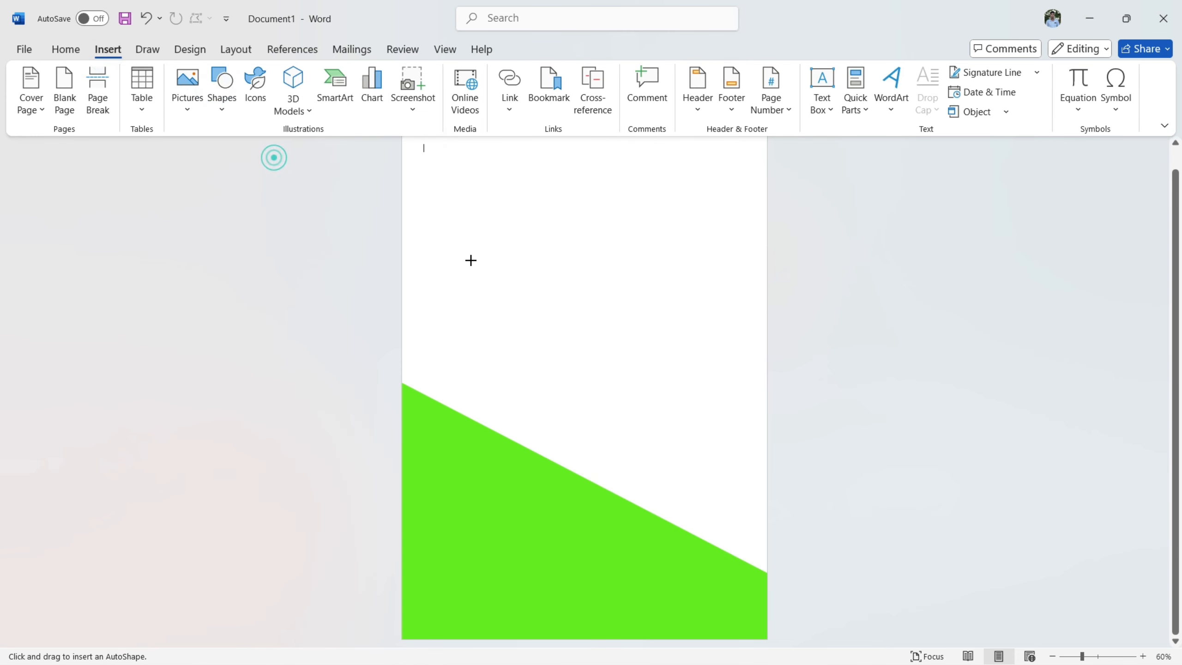
left_click_drag(413, 190, 877, 252)
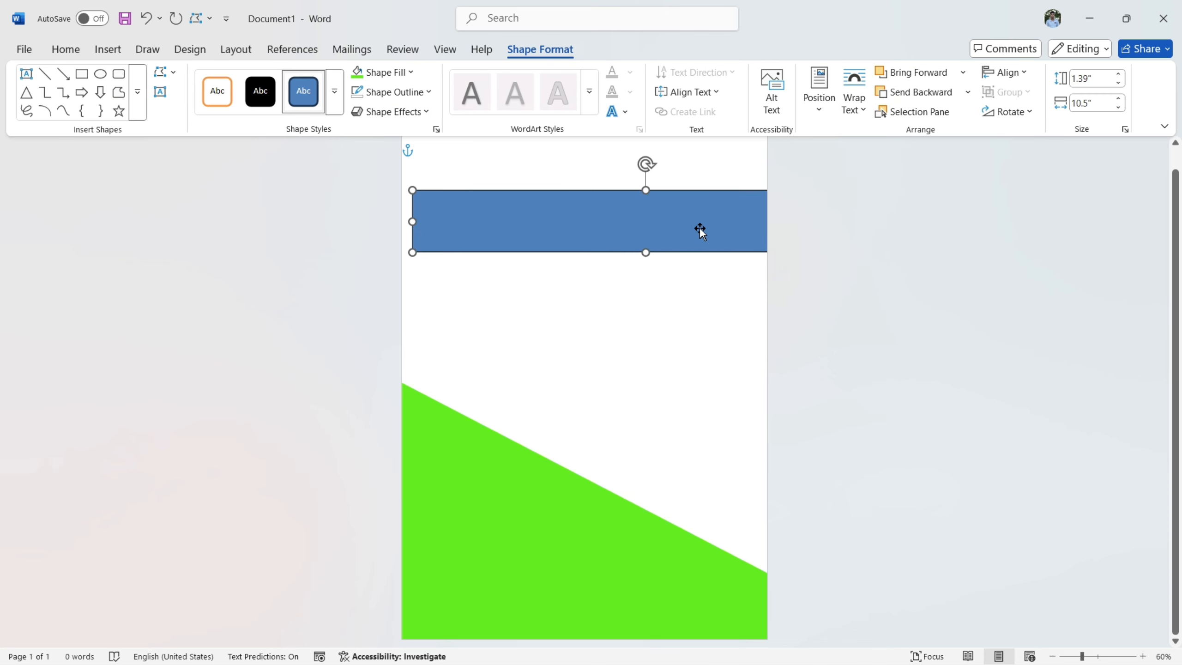
- Rotate the narrow rectangle to match the green shape's slope and place it just above that shape, spanning the page
left_click_drag(700, 229, 636, 351)
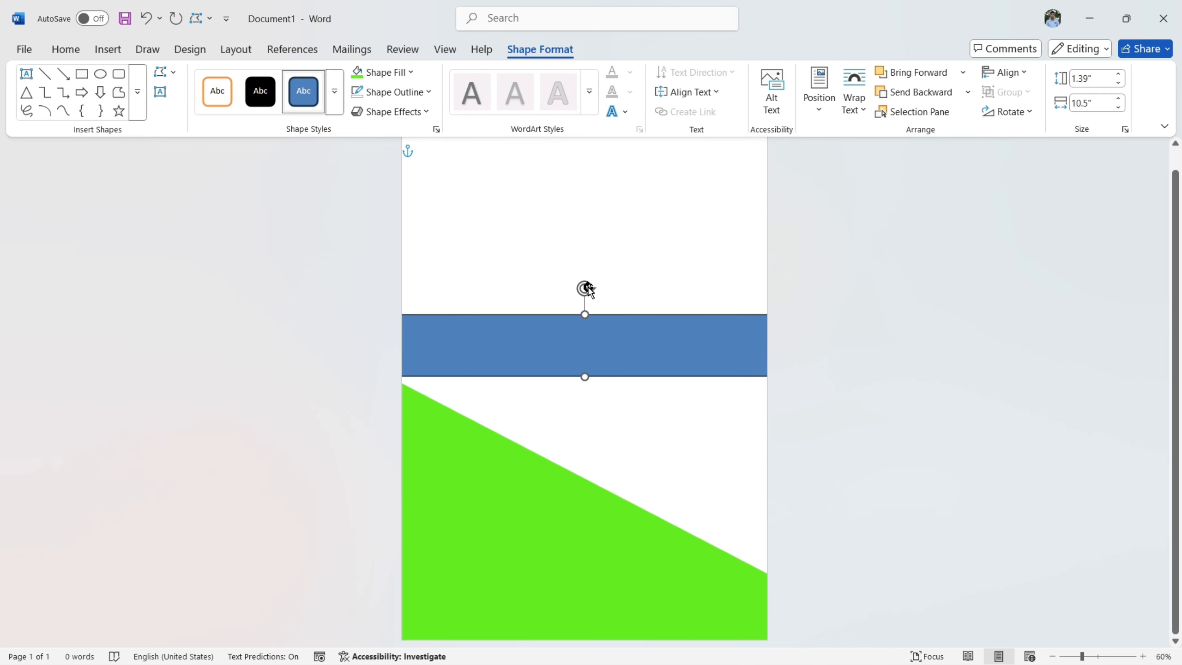
left_click_drag(587, 290, 631, 269)
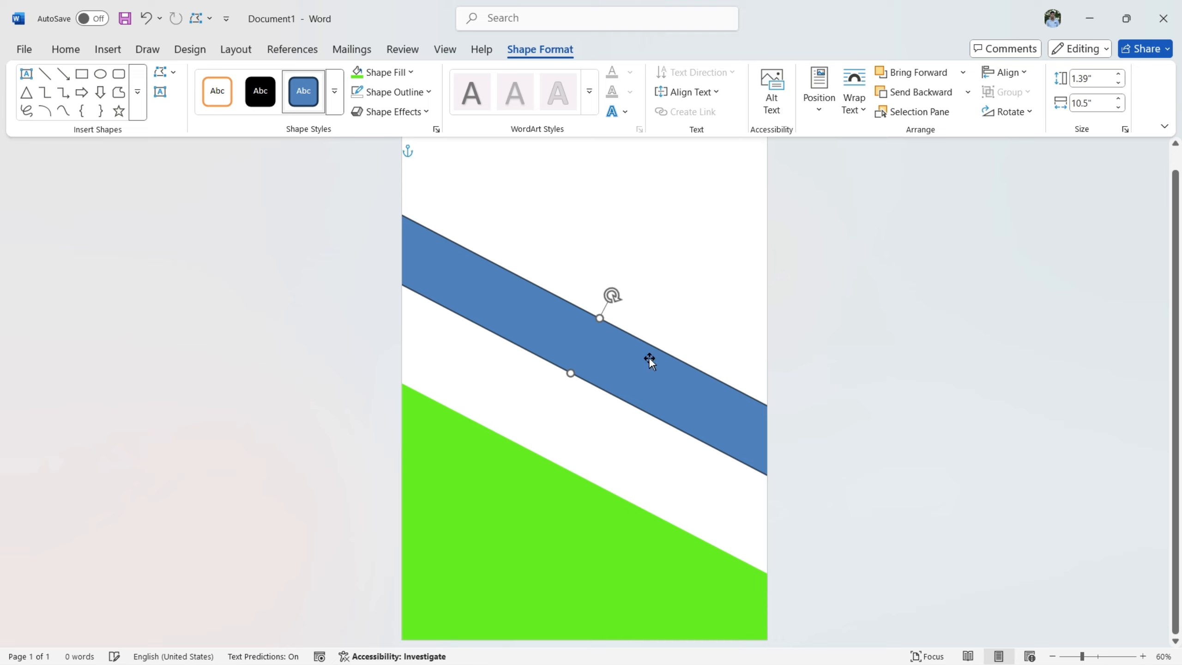
left_click_drag(650, 361, 647, 440)
scroll(803, 383, "up", 1)
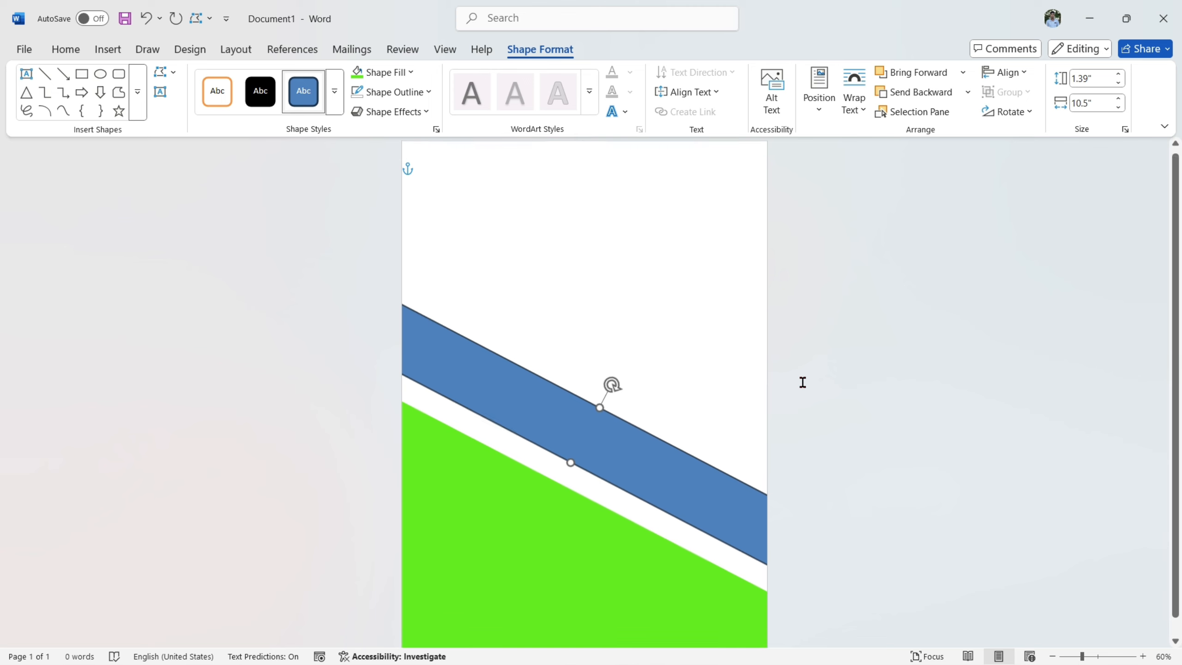
scroll(802, 383, "down", 1)
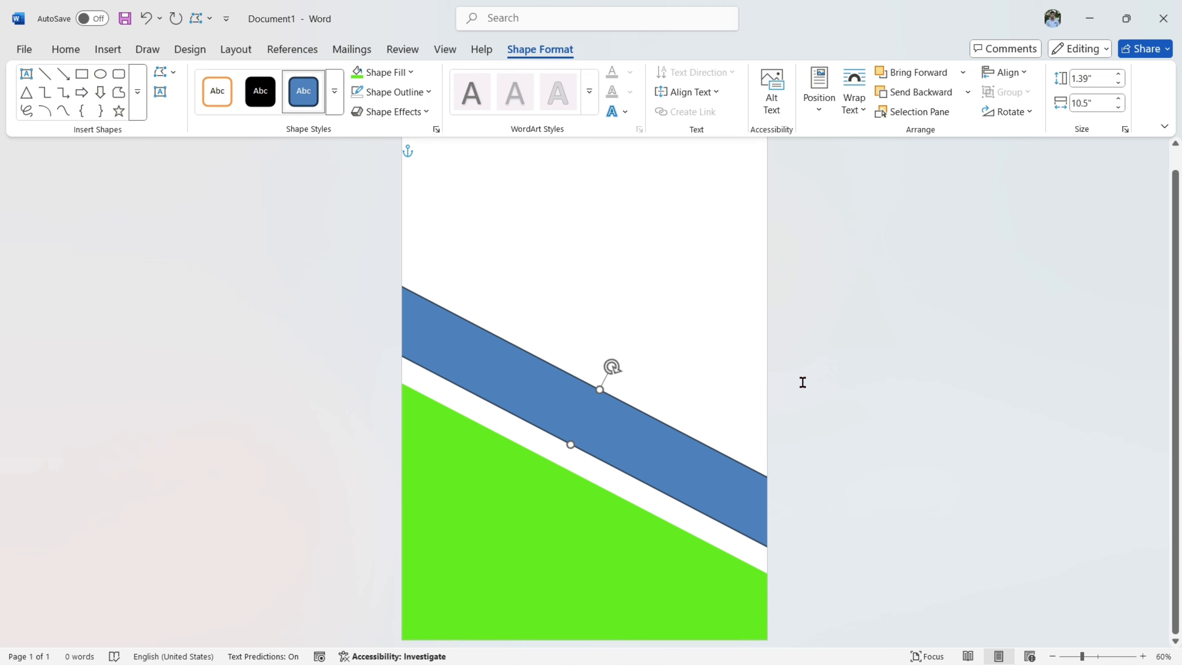
- Apply a gradient fill to the slanted band using the full gradient options
left_click(380, 73)
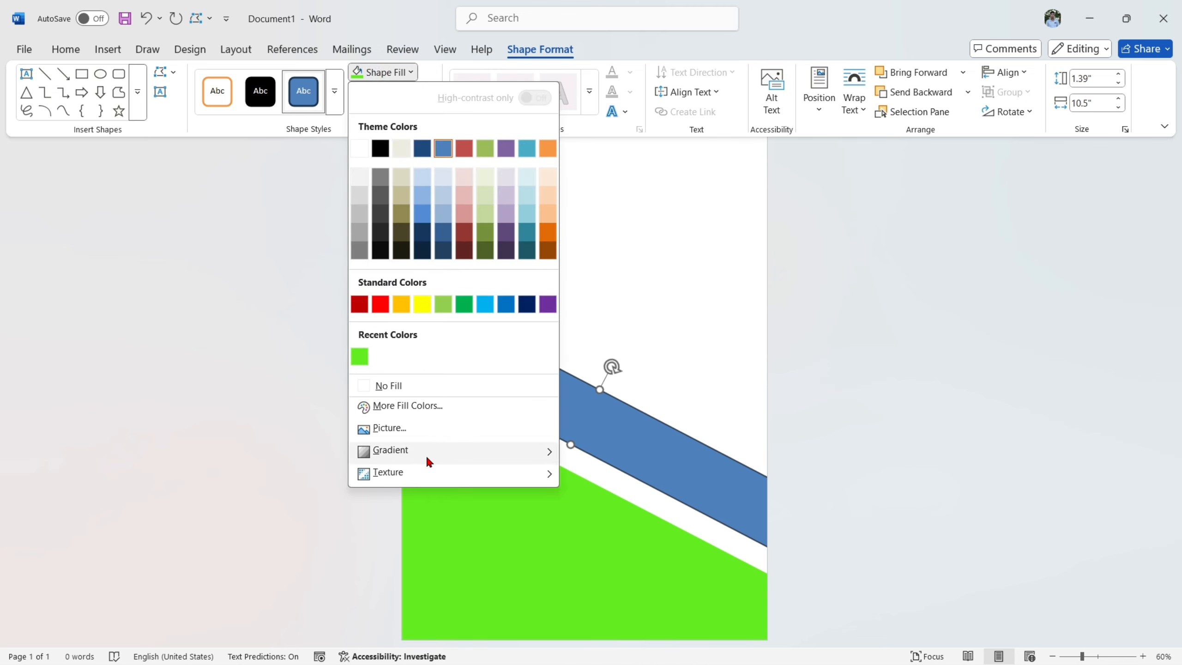
mouse_move(427, 454)
left_click(600, 647)
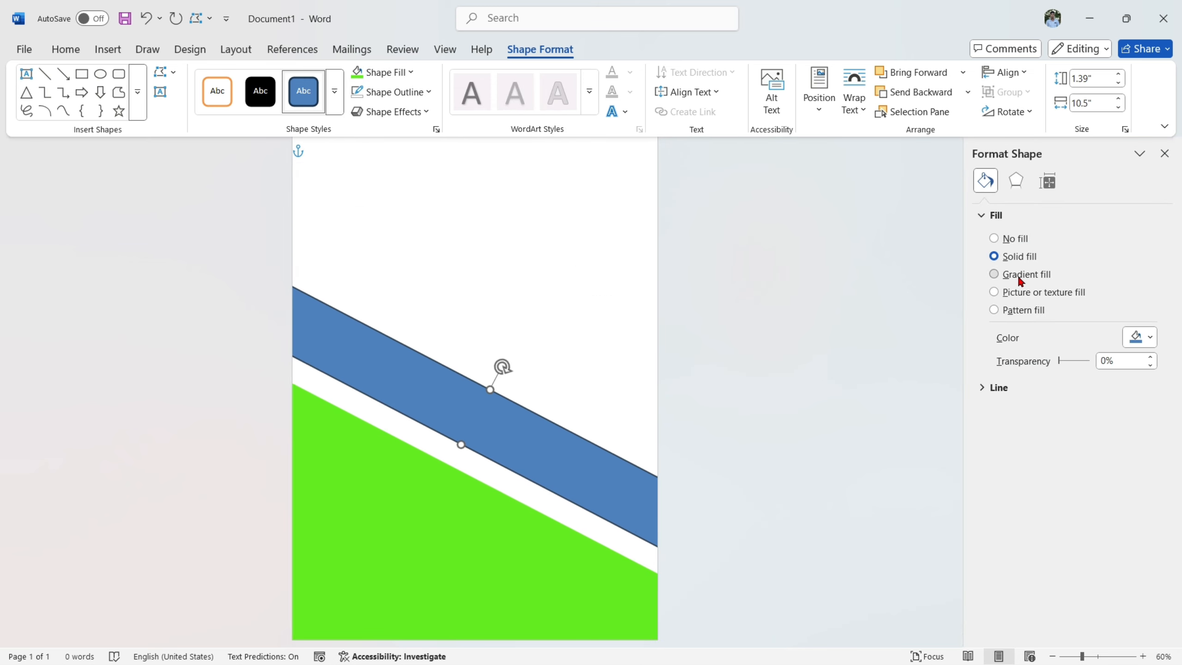
left_click(1020, 279)
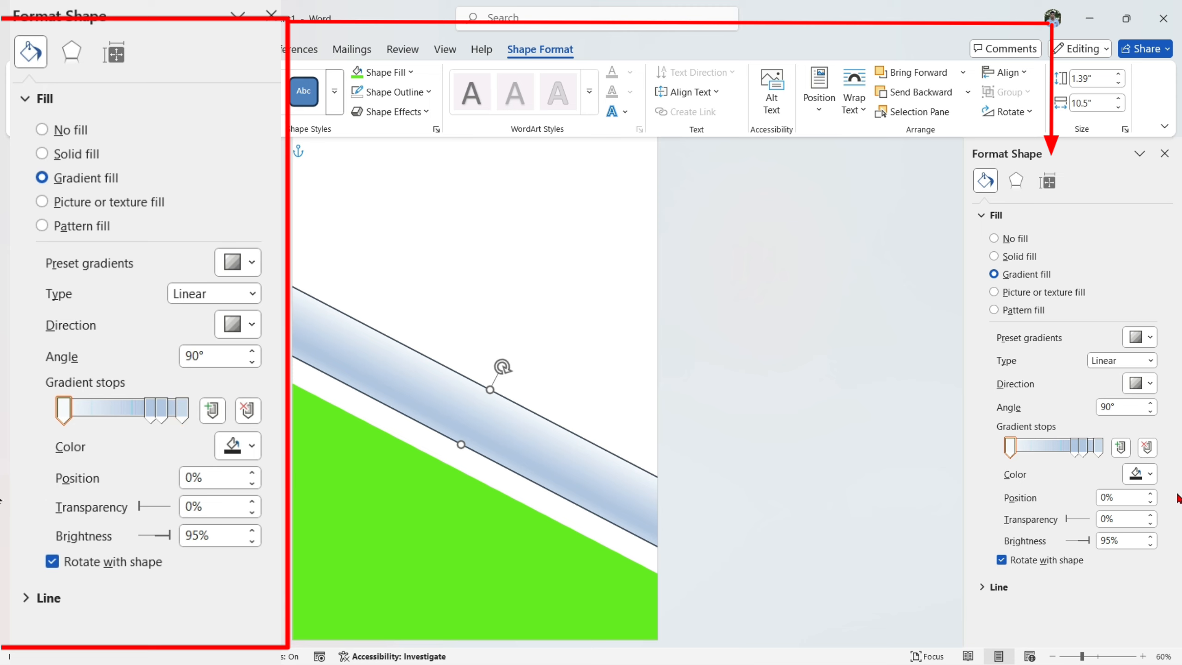
- Reduce the band's gradient to two stops with the first at 22%, and set its linear direction to 0°
left_click(1148, 448)
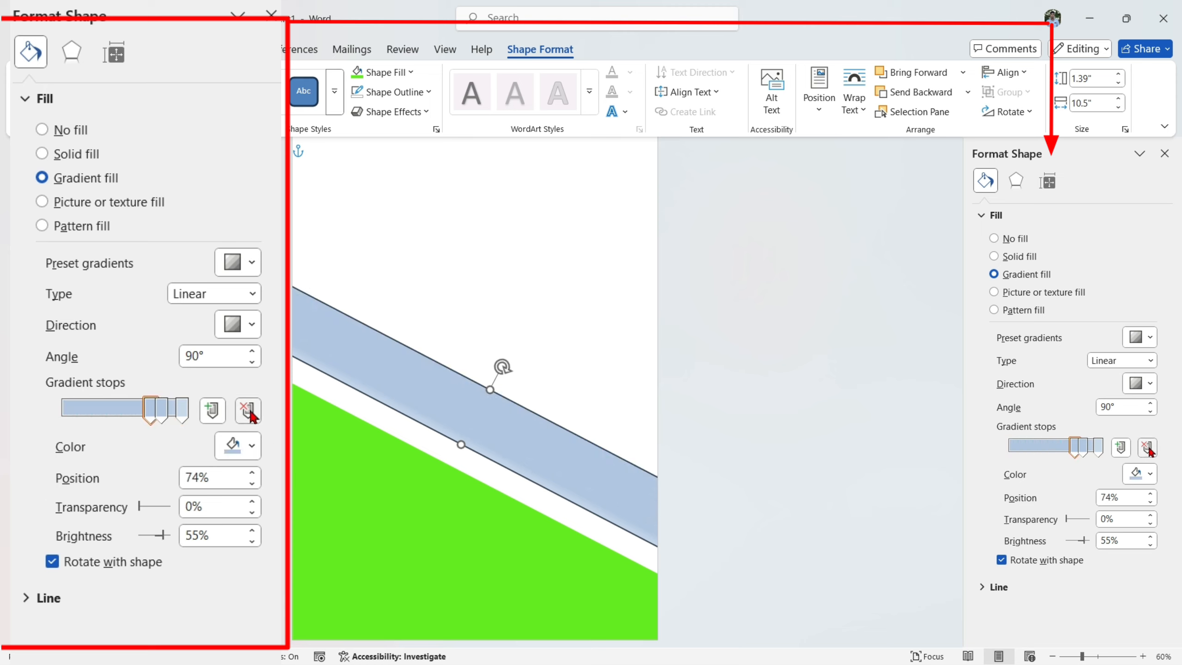
left_click(1148, 448)
left_click_drag(1083, 449, 1029, 448)
left_click(1145, 388)
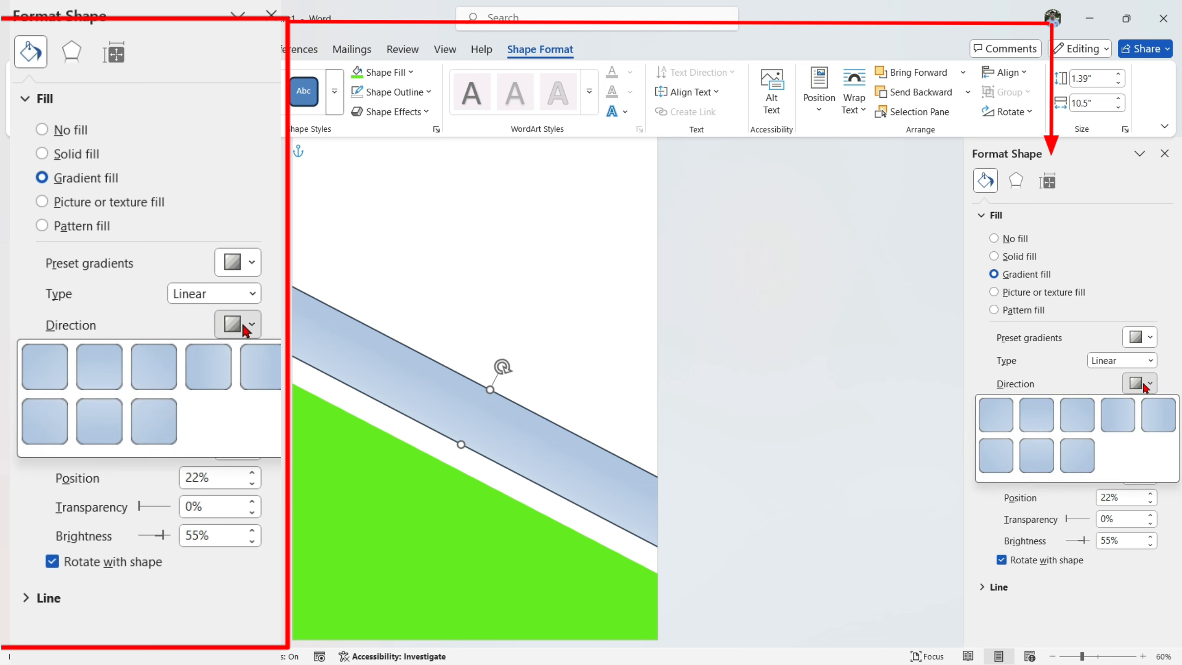
left_click(1121, 425)
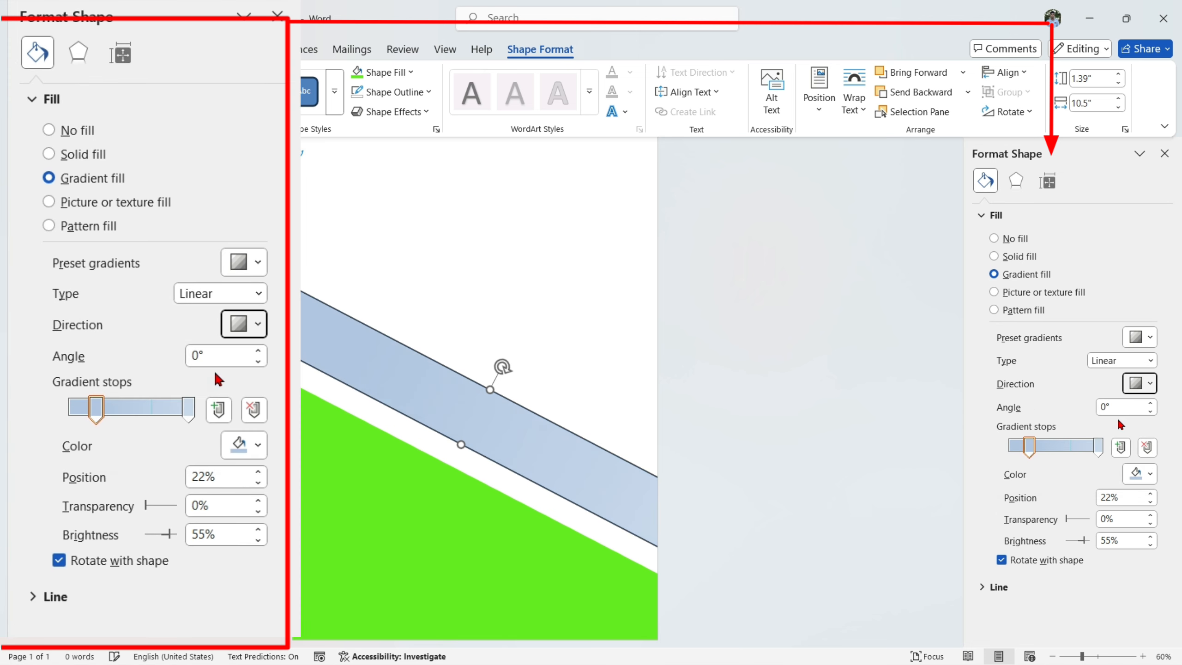
- Color the band's first gradient stop standard yellow and its last stop white
left_click(1029, 450)
left_click(1131, 478)
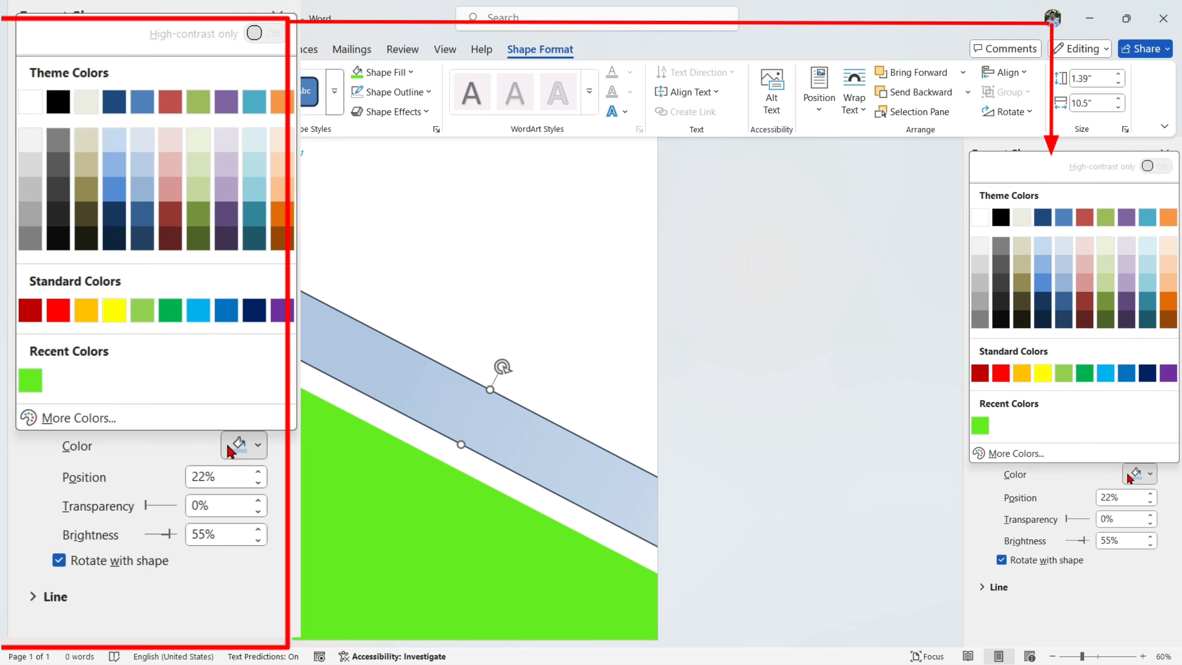
left_click(1043, 372)
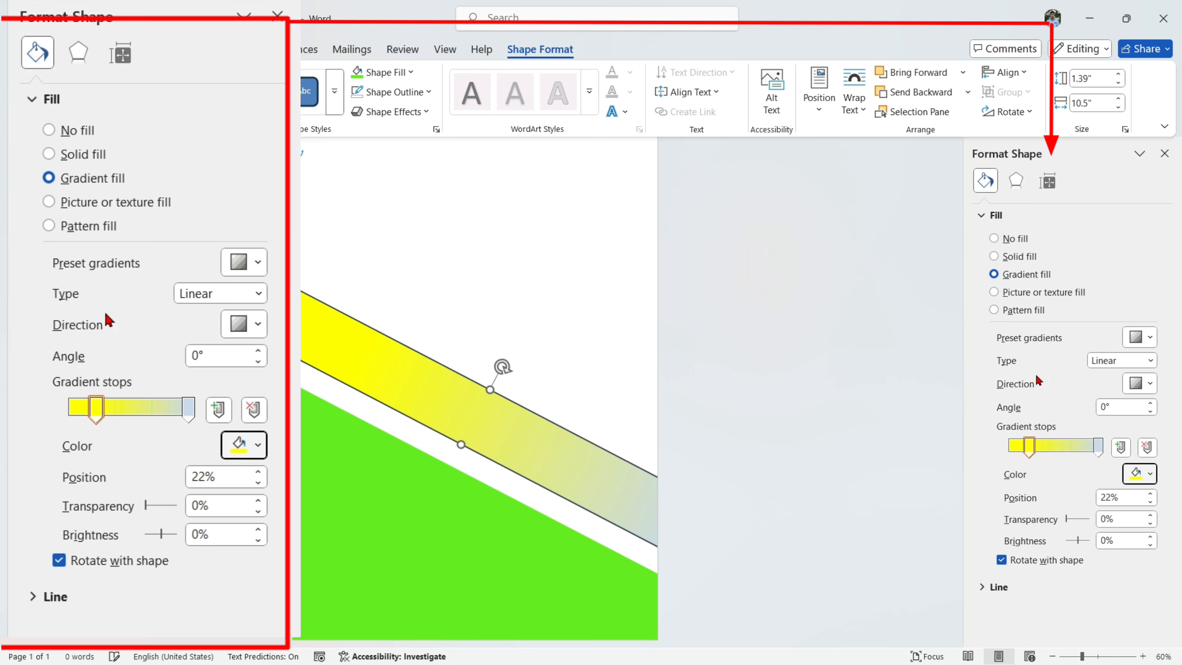
left_click(1099, 449)
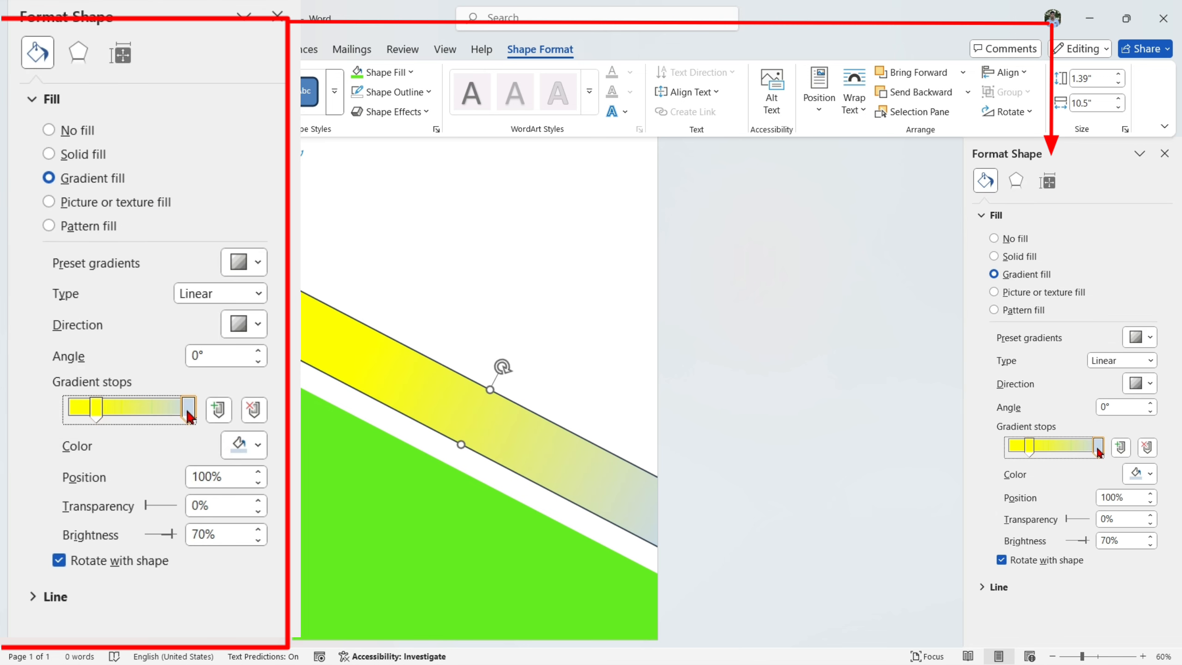
left_click(1143, 474)
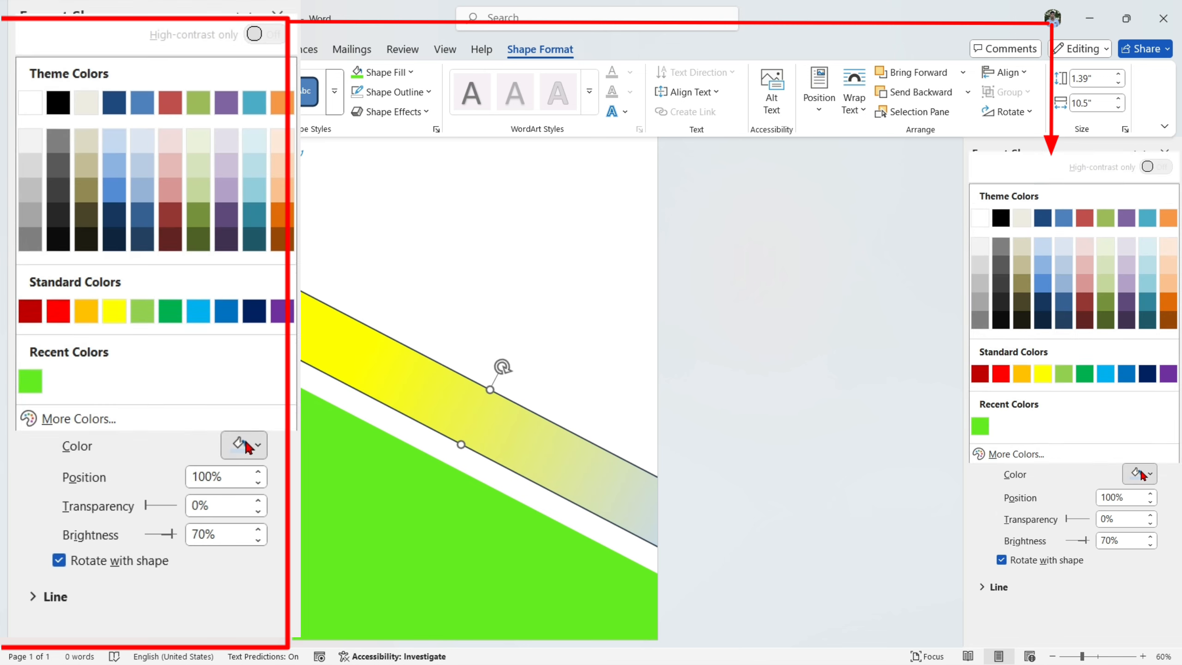
left_click(980, 218)
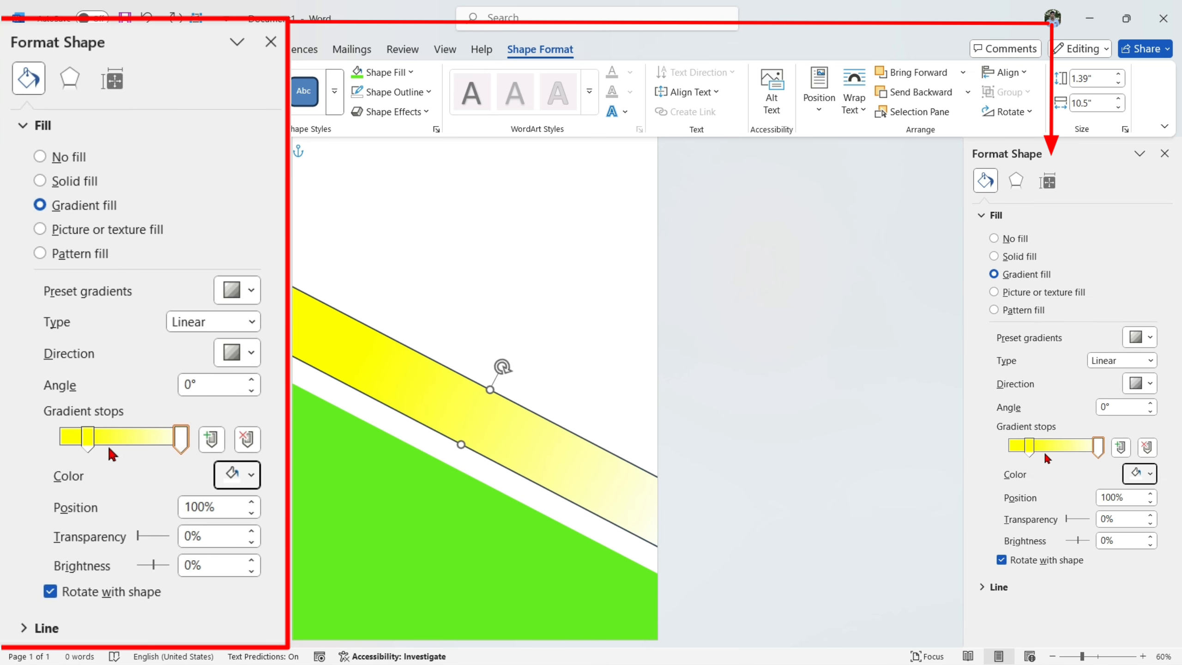
- Move the gradient's yellow stop to 33% and its white stop slightly inward, and remove the band's outline
mouse_move(1027, 448)
left_mouse_down()
mouse_move(1094, 450)
mouse_move(1039, 450)
left_mouse_up()
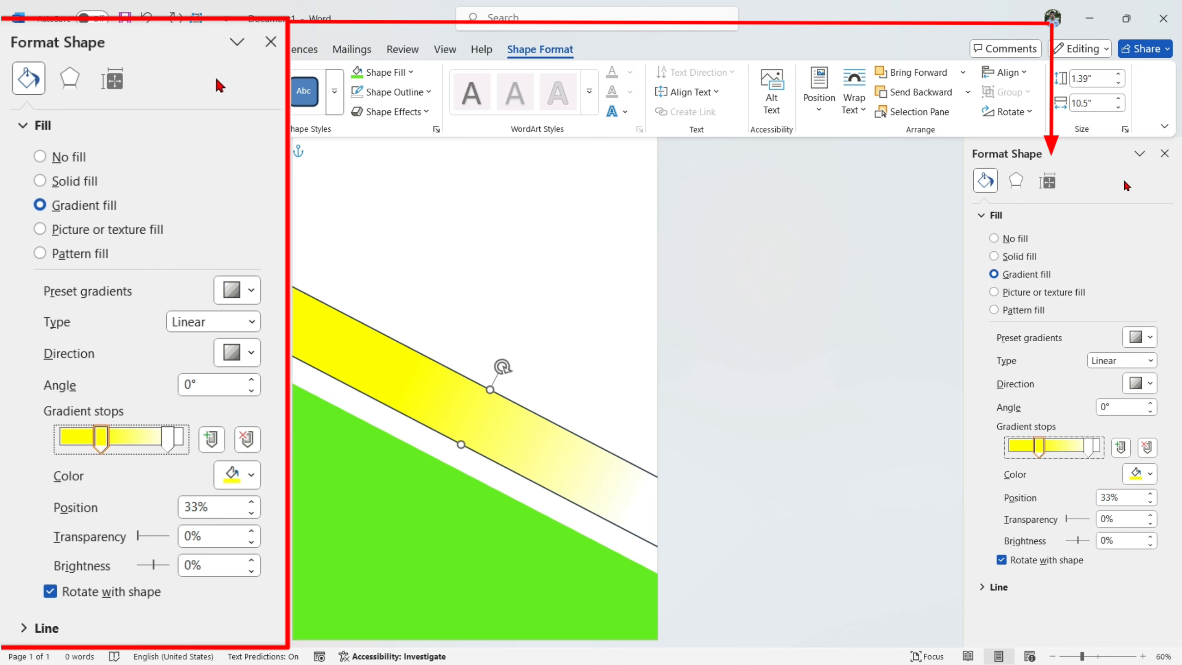
left_click(1165, 154)
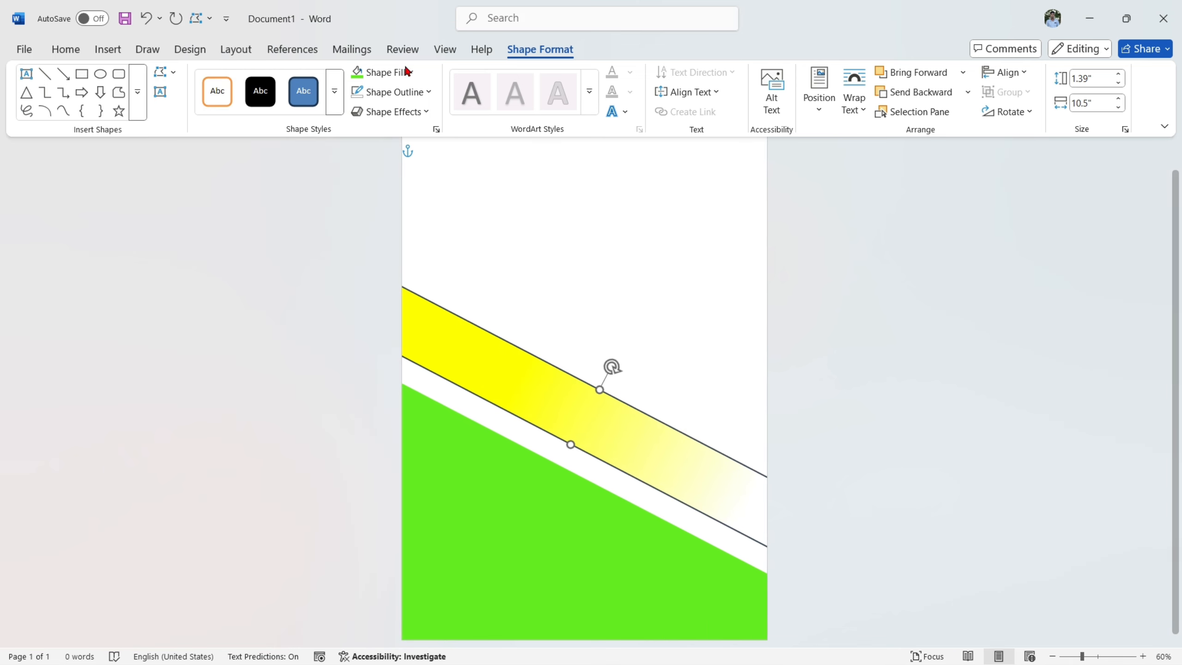
left_click(373, 92)
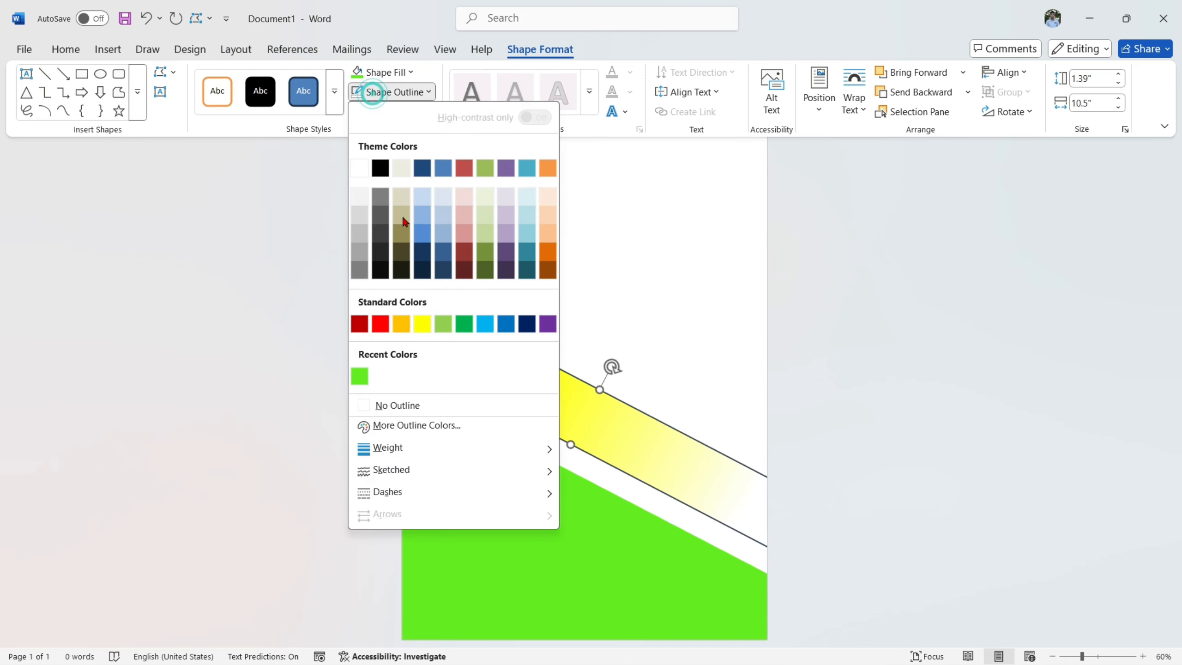
left_click(381, 407)
- Lower the yellow band slightly and make it narrower by raising its lower edge
left_click_drag(556, 395, 557, 401)
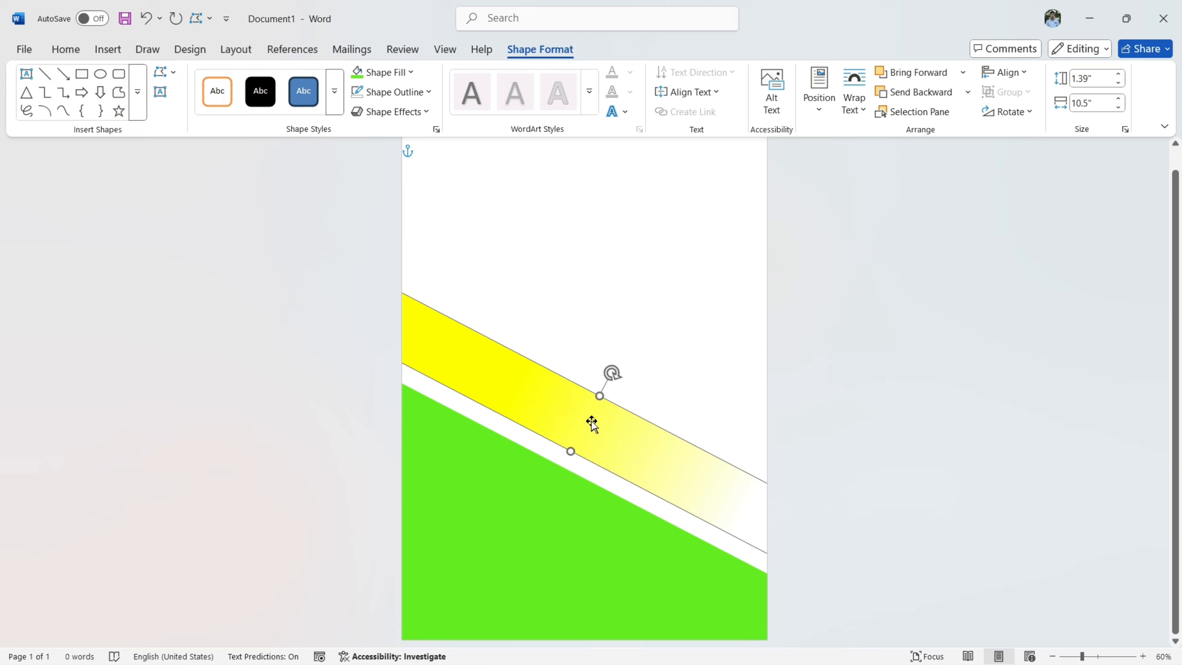
left_click_drag(573, 451, 578, 439)
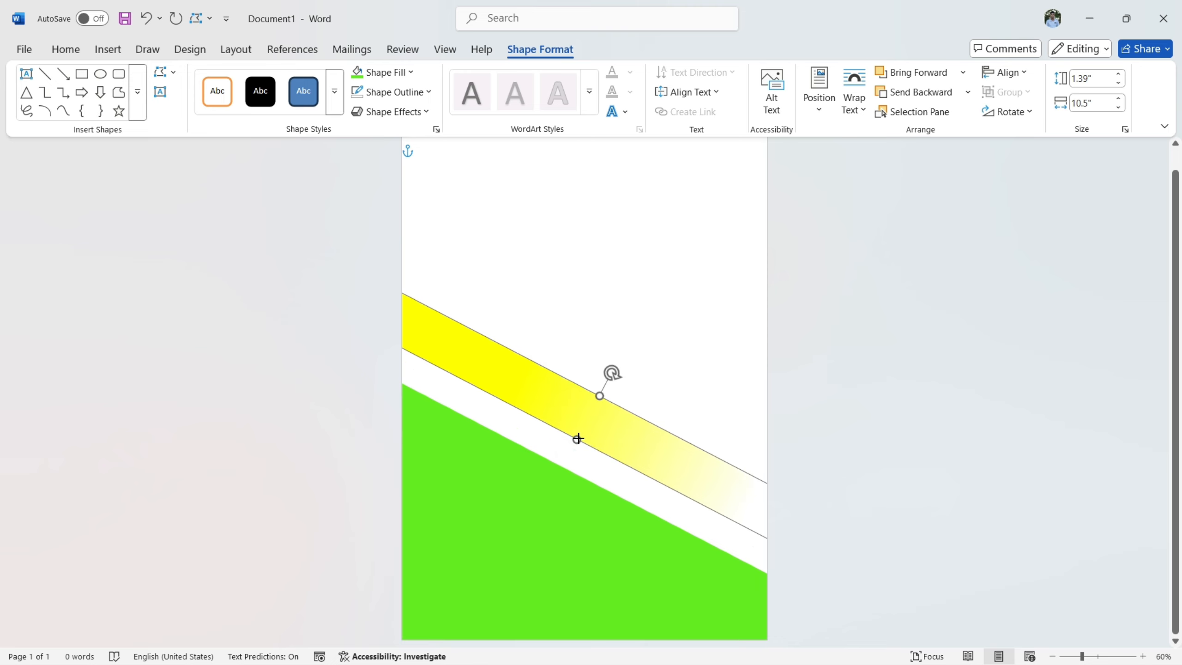
left_click(893, 297)
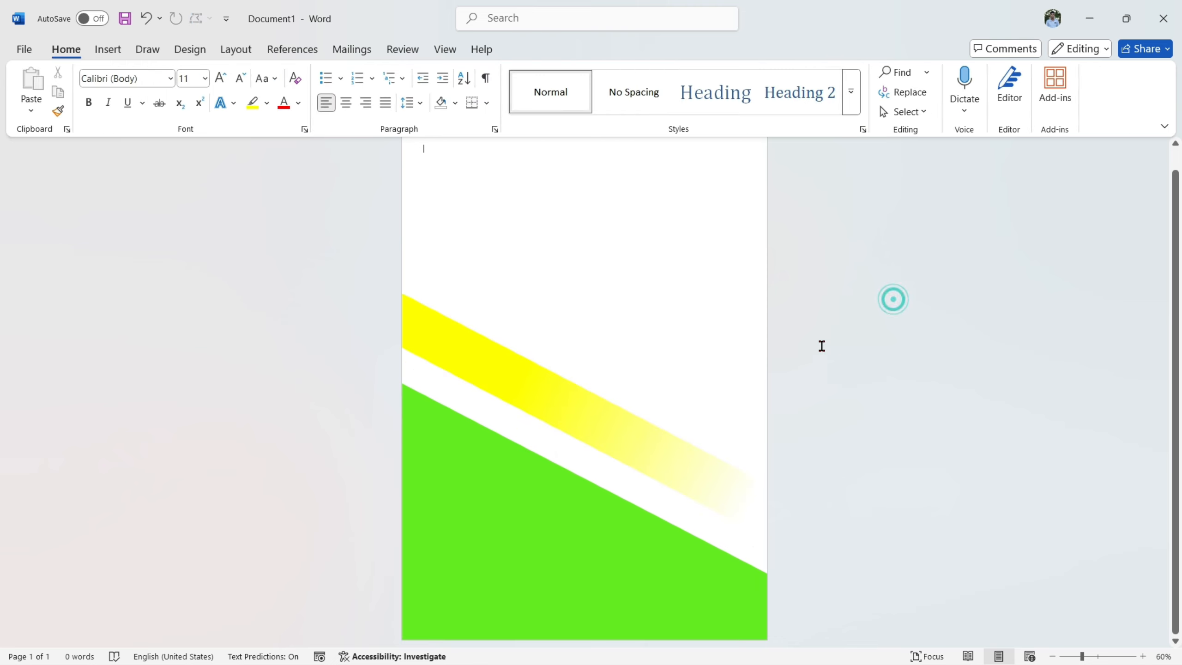
- Draw a rectangle about 5.36" high and 10.32" wide and place it, tilted counterclockwise, over the page's lower-right corner
left_click(113, 52)
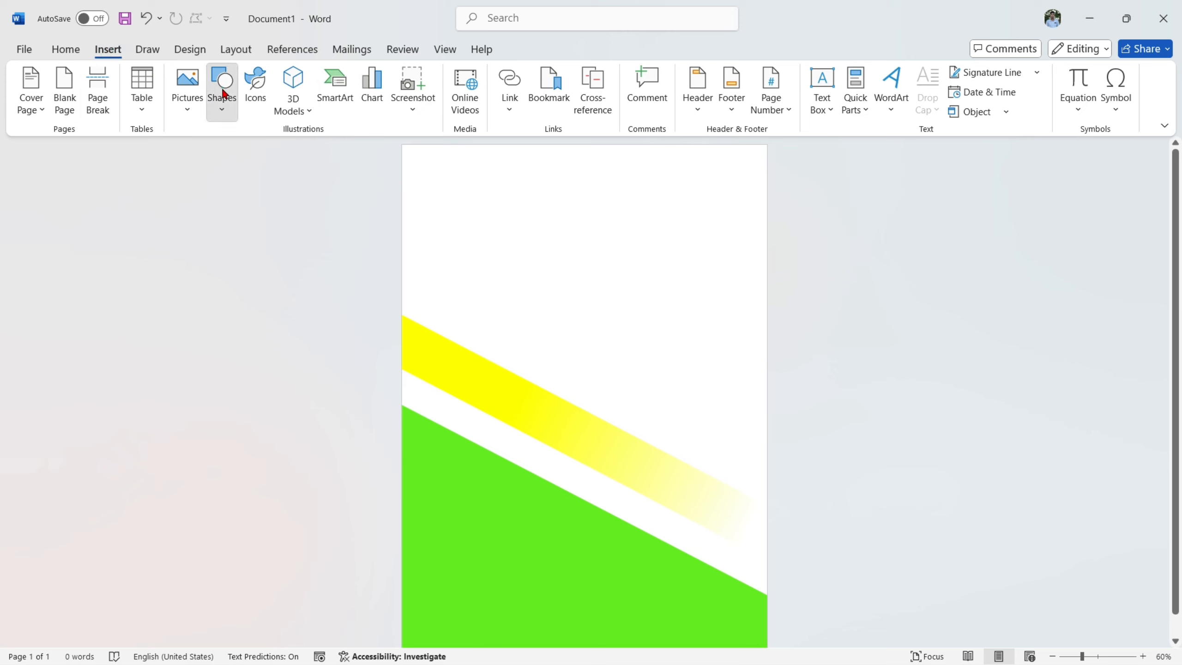
left_click(222, 87)
left_click(272, 156)
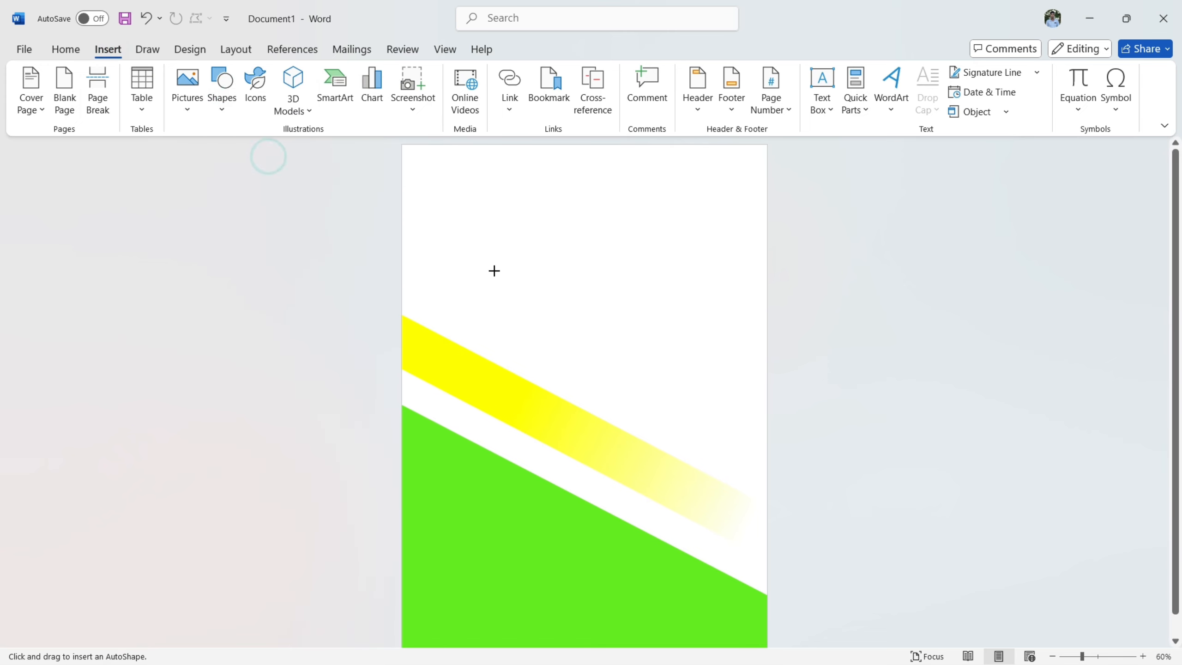
left_click_drag(495, 271, 956, 513)
left_click_drag(724, 245, 589, 220)
left_click_drag(743, 366, 707, 600)
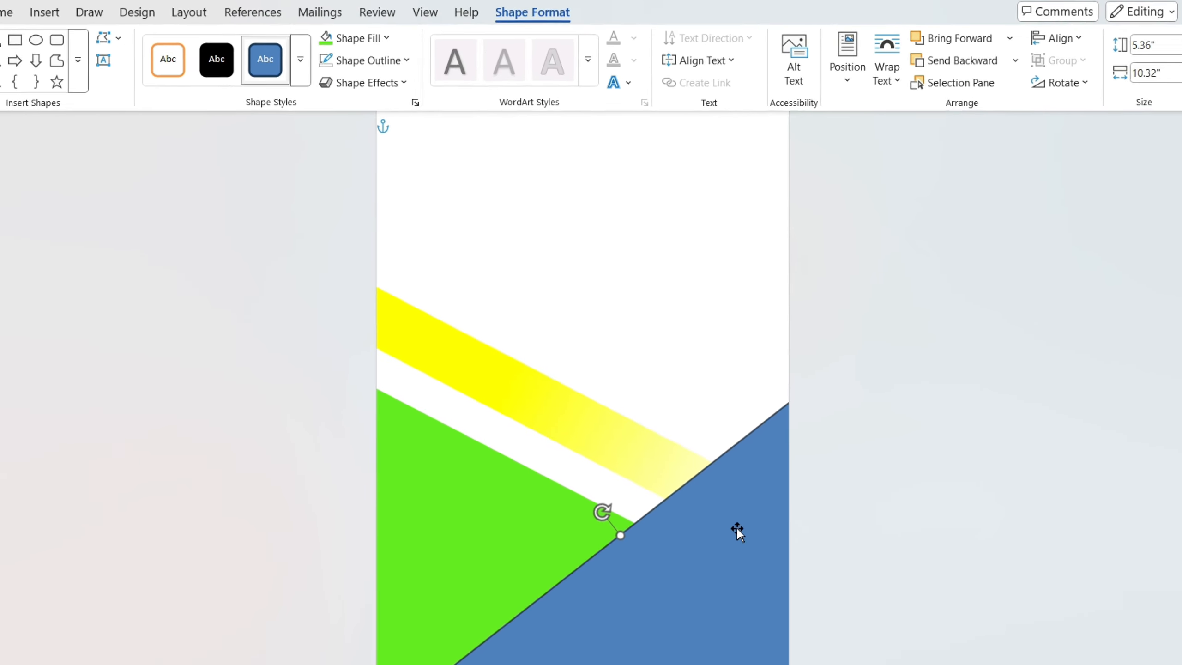
- Give the new tilted rectangle a solid black fill with 62% transparency
right_click(743, 545)
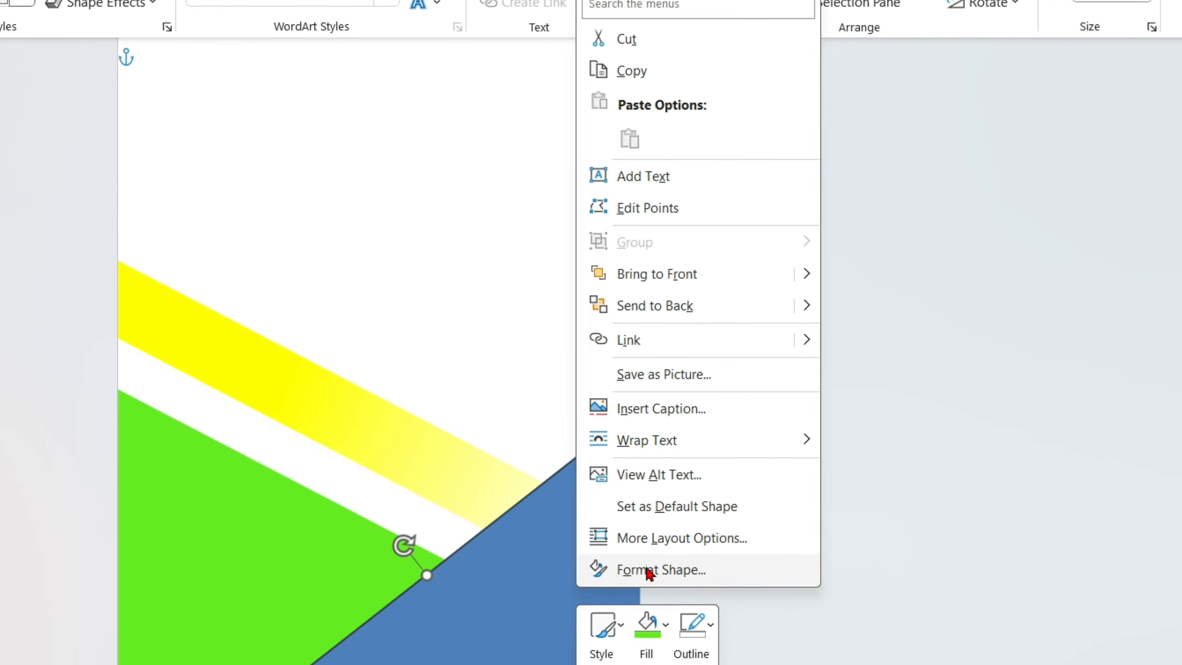
left_click(650, 571)
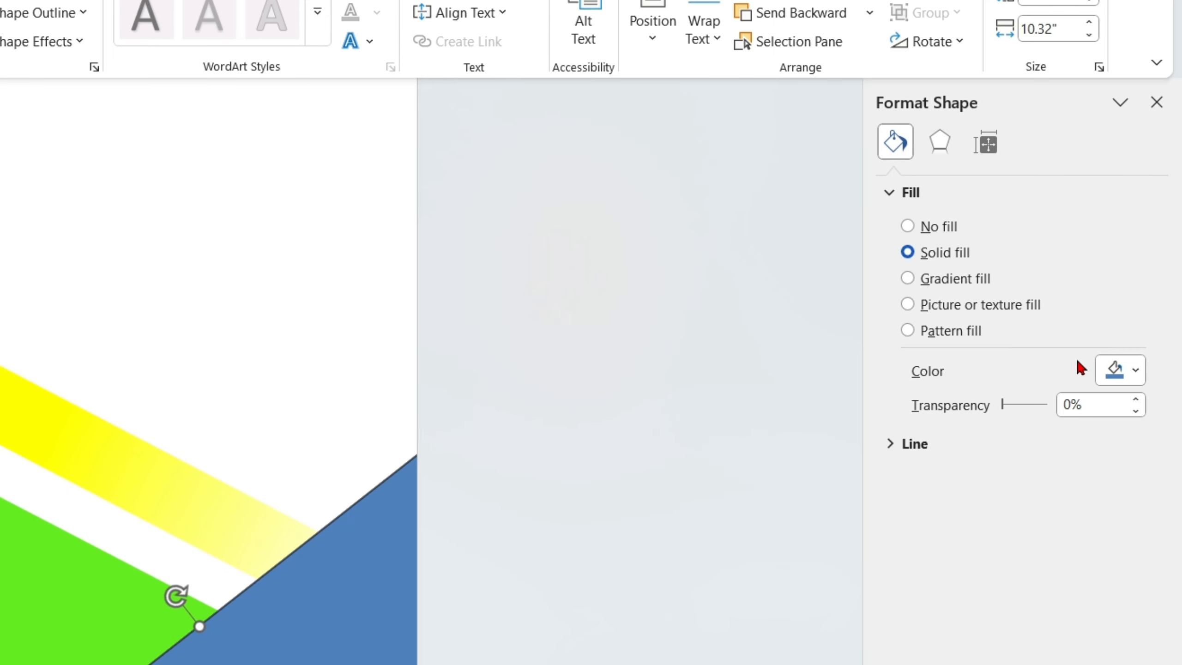
left_click(1104, 366)
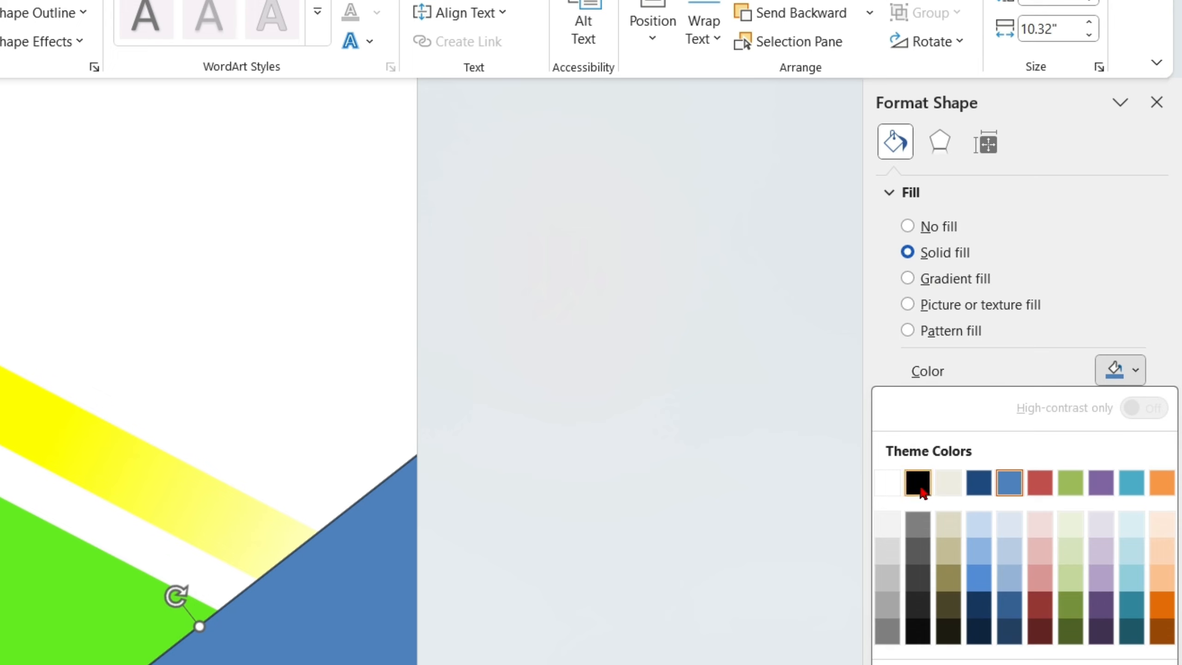
left_click(918, 485)
left_click(1030, 405)
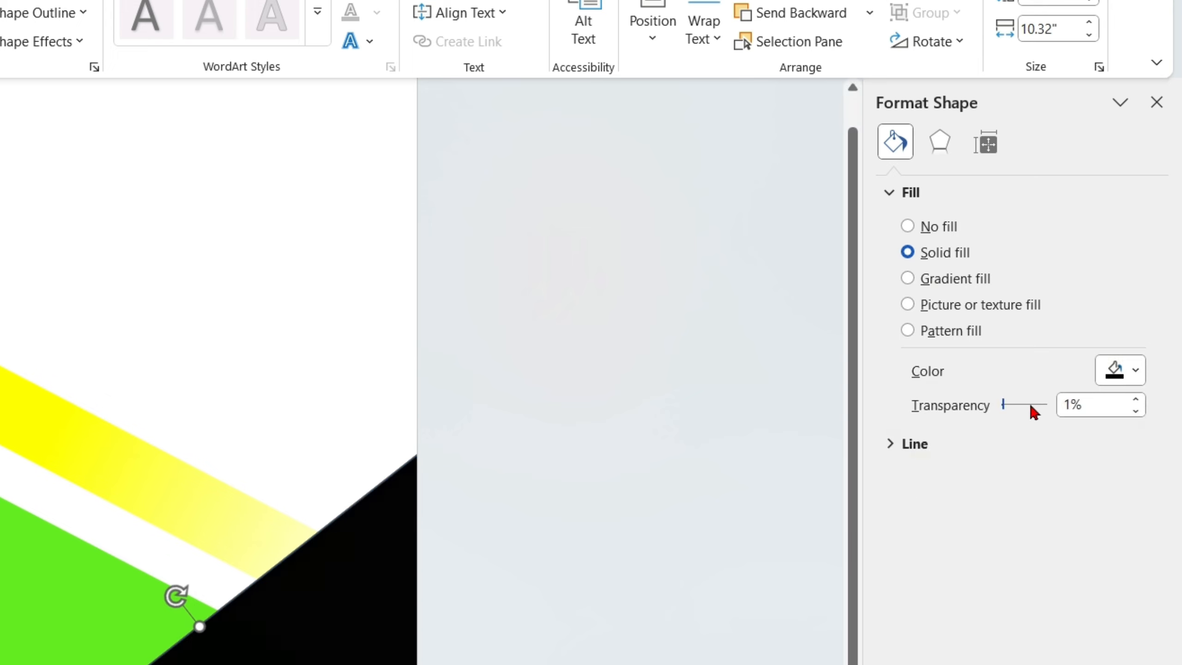
left_click_drag(1002, 405, 1028, 412)
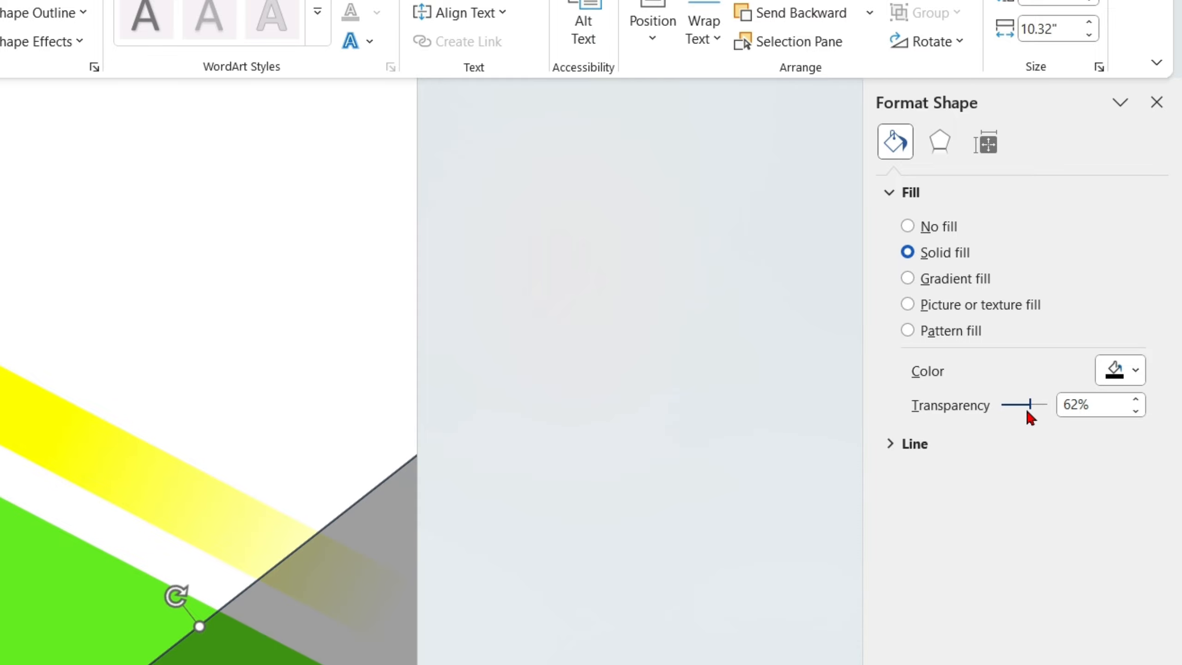
- Remove the outline of the transparent black rectangle and close its formatting options
left_click(630, 322)
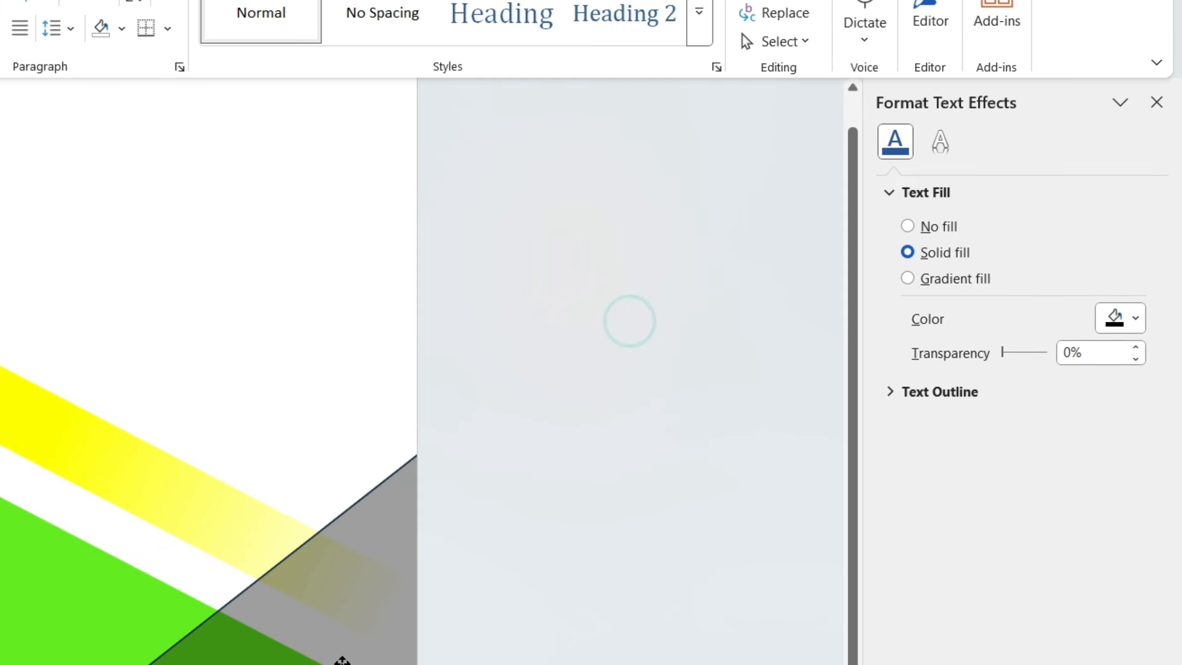
left_click(343, 660)
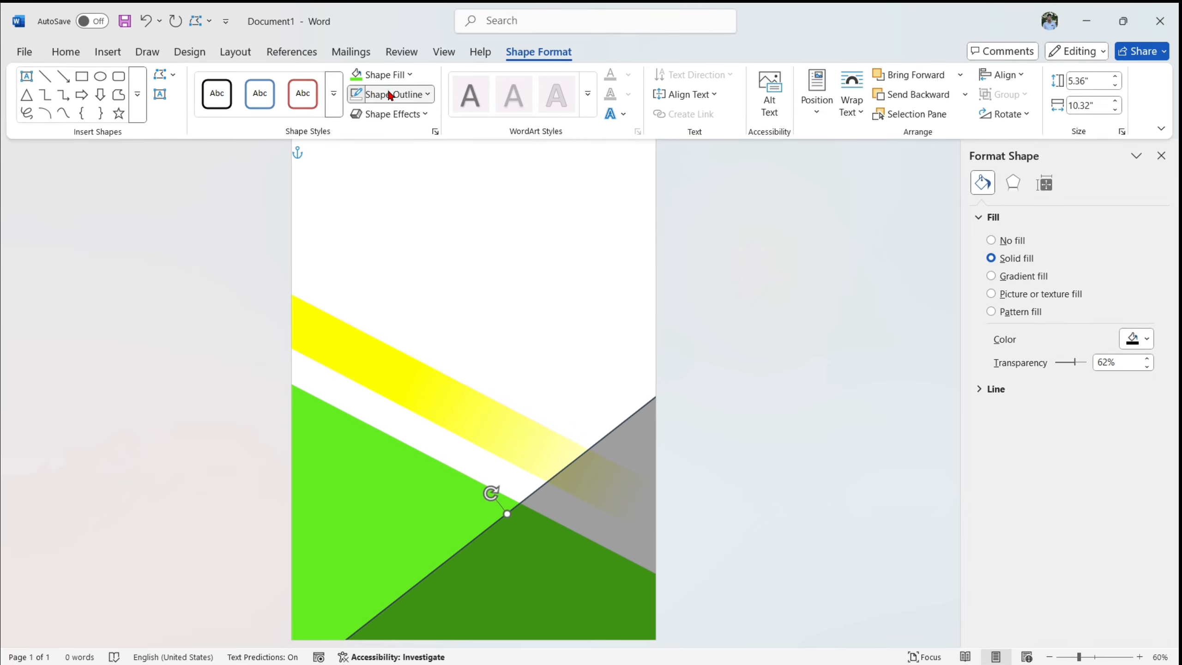
left_click(392, 93)
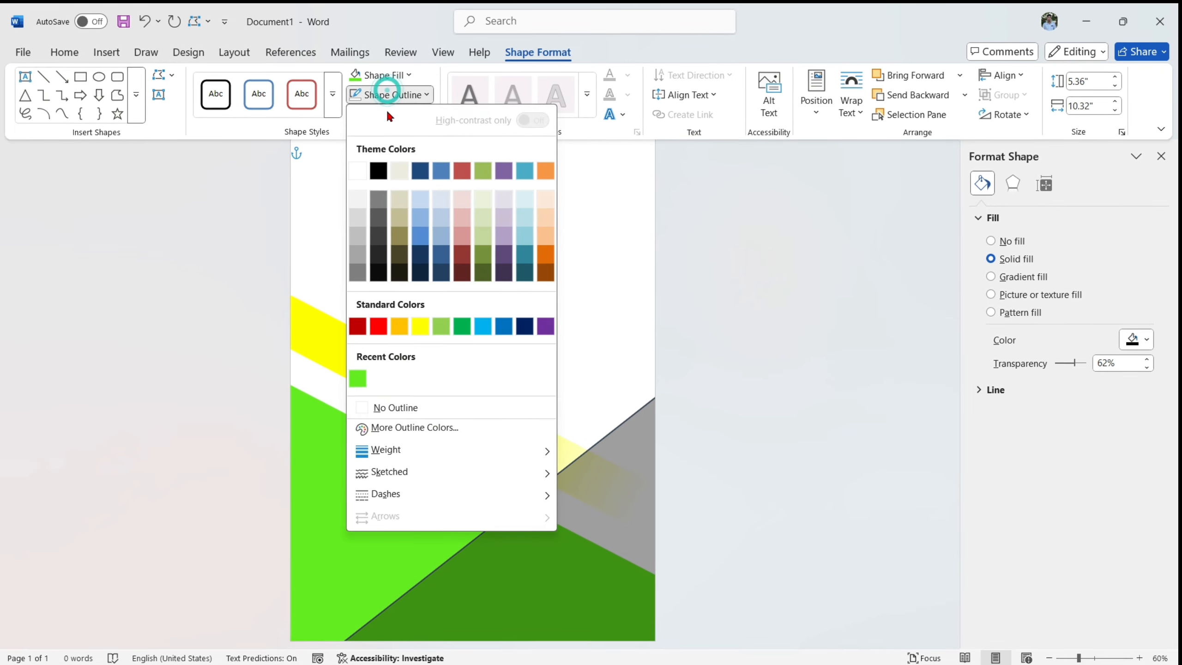
left_click(388, 408)
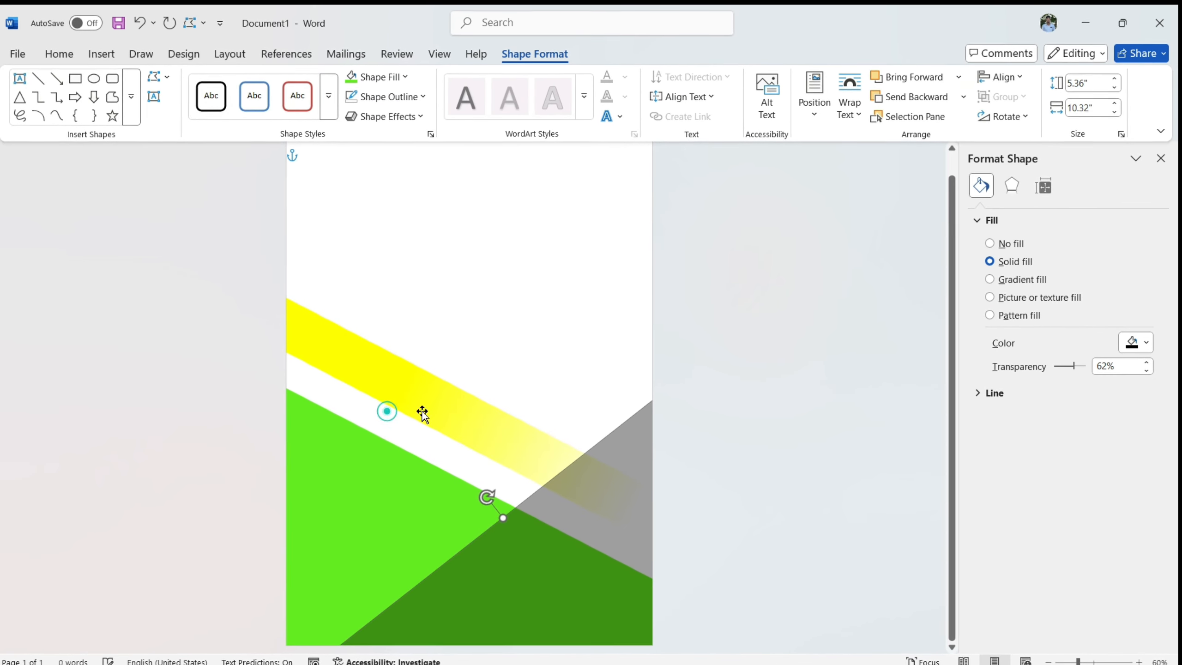
left_click(1161, 159)
left_click(869, 426)
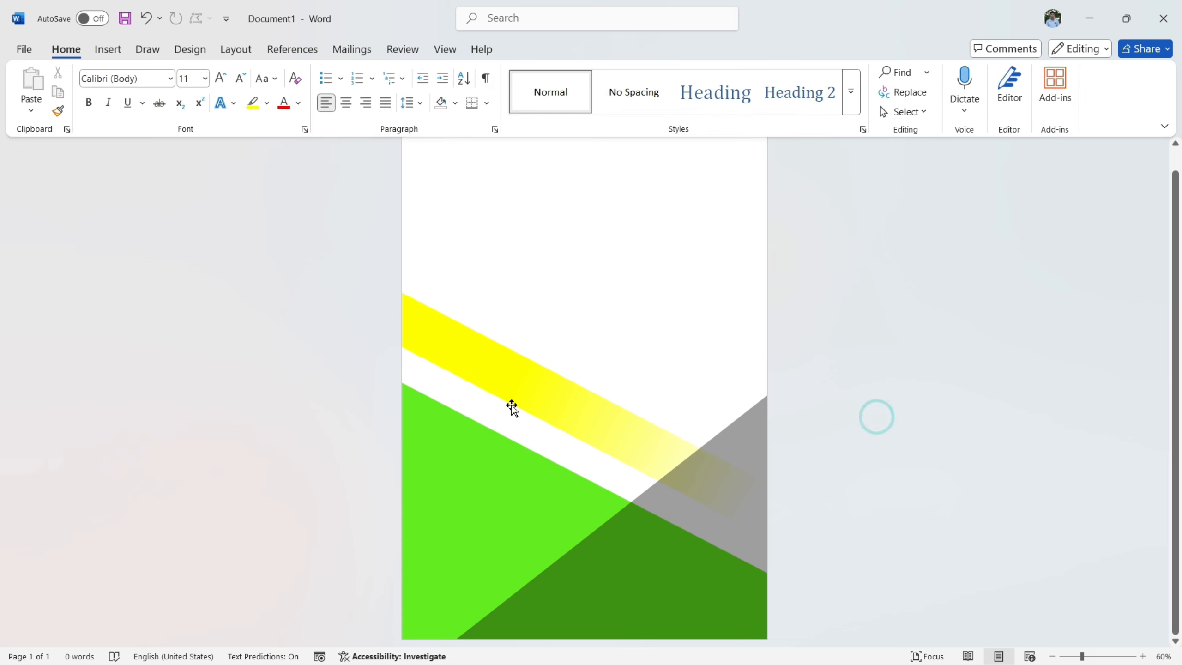
- Bring the yellow gradient band forward so it lies over the transparent black shape
left_click(514, 393)
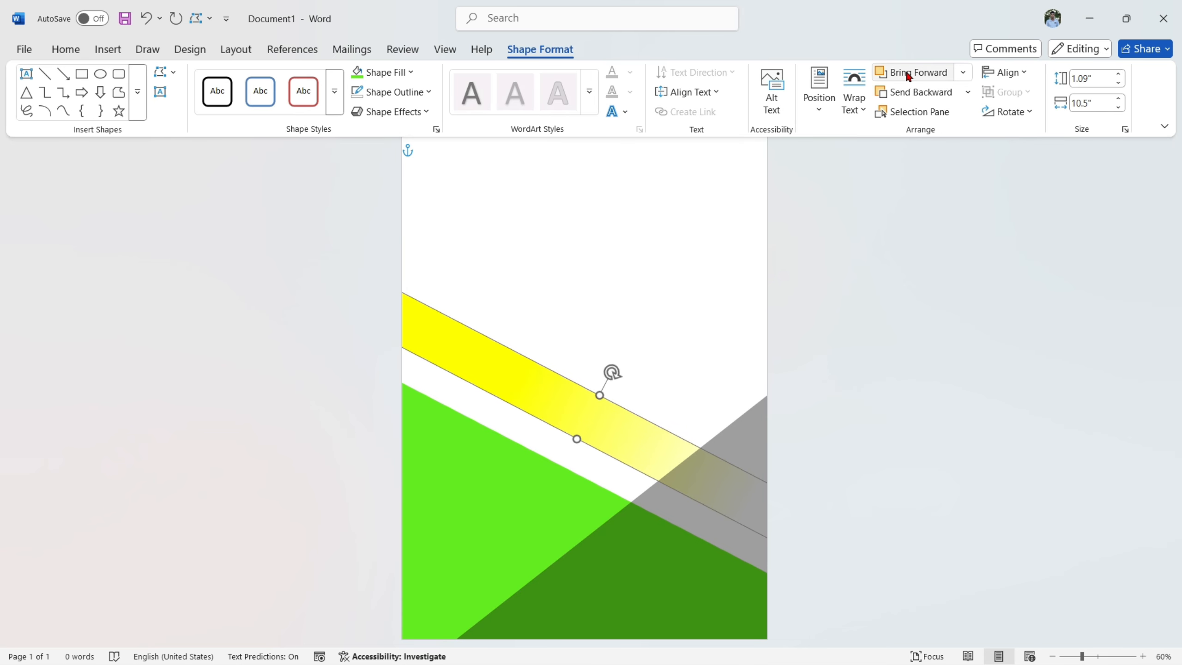
left_click(894, 72)
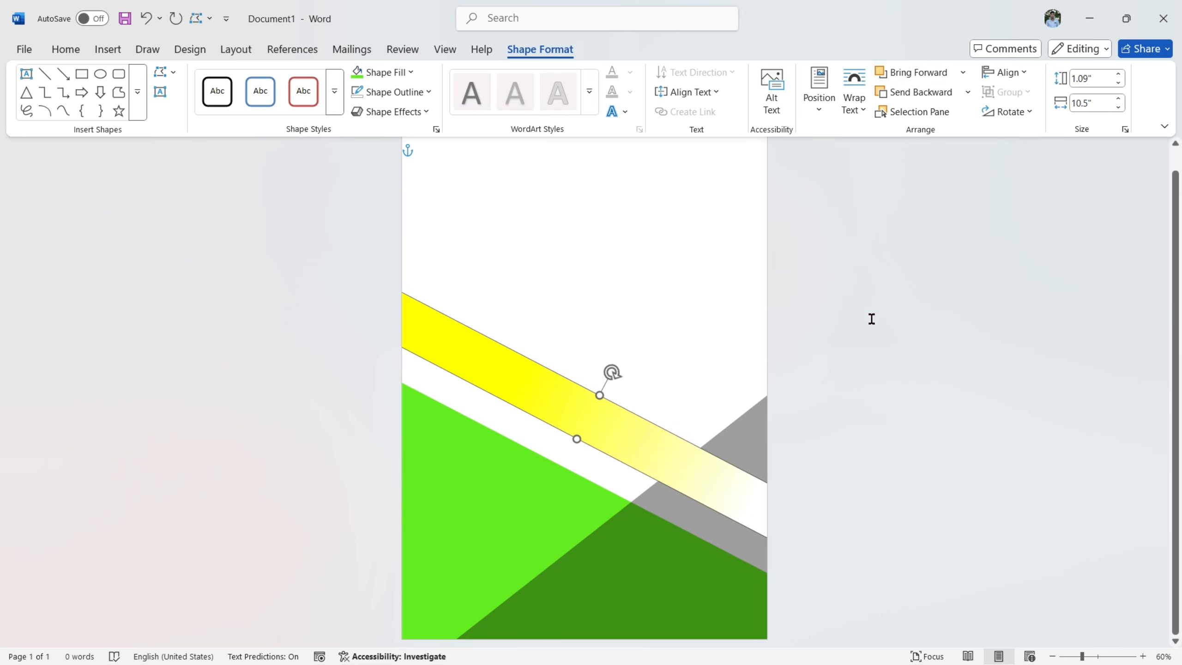
left_click(864, 350)
scroll(859, 331, "up", 1)
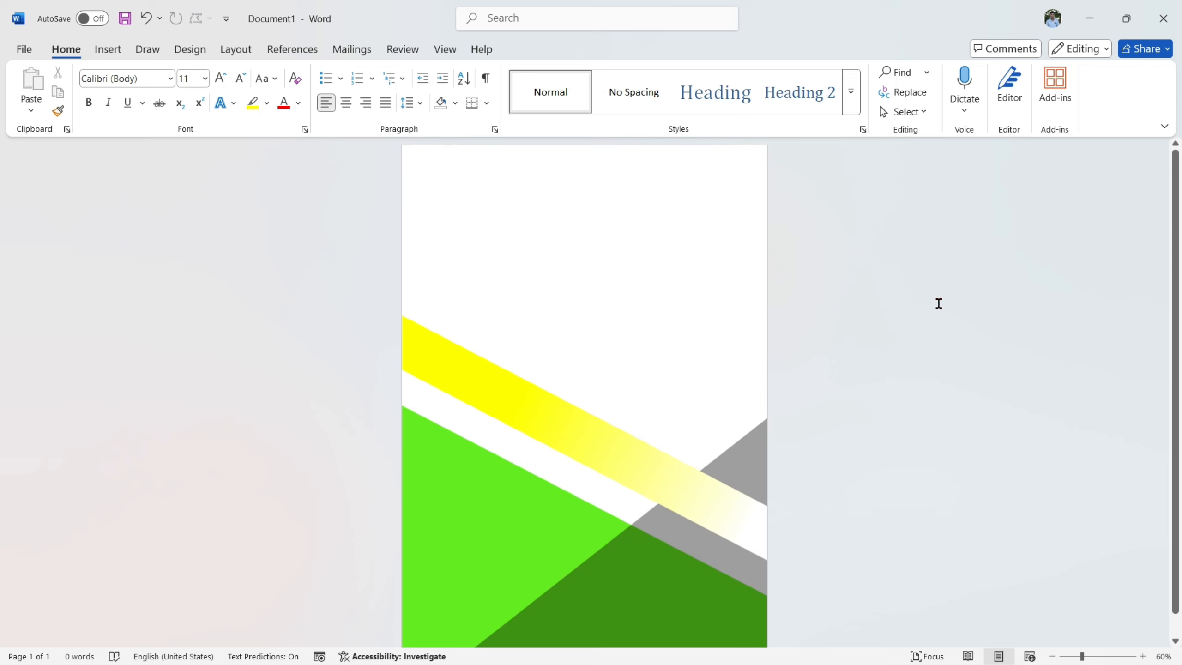
- Fill the page background with a horizontal two-color gradient from white at the top to light blue at the bottom
left_click(191, 51)
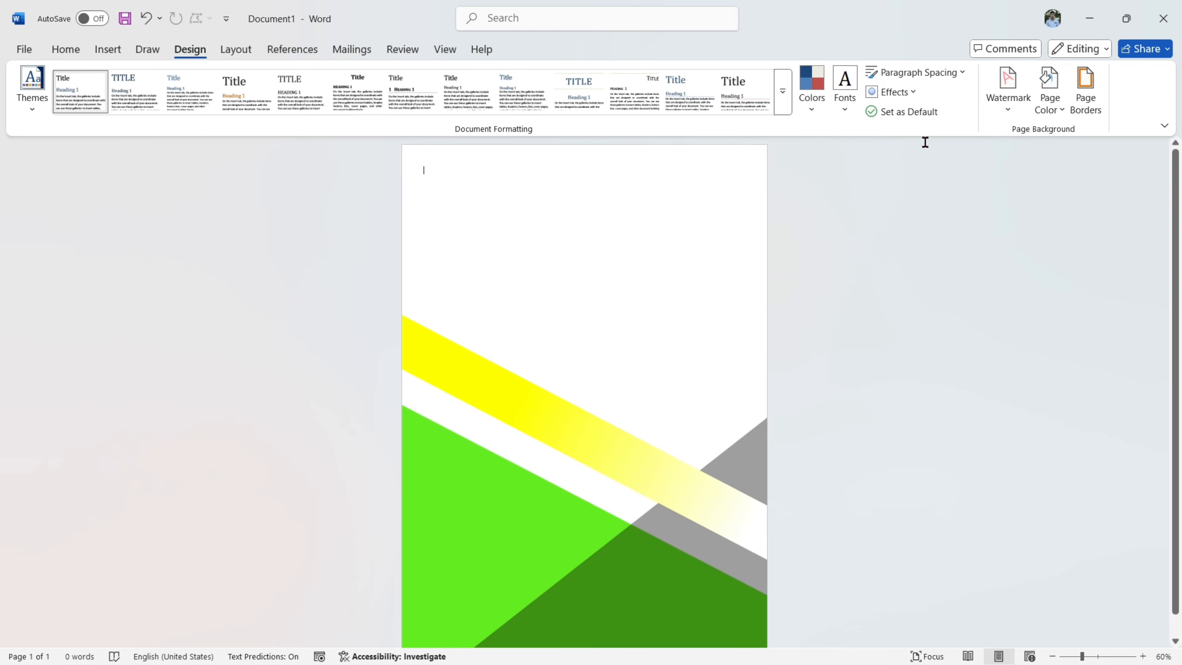
left_click(1048, 102)
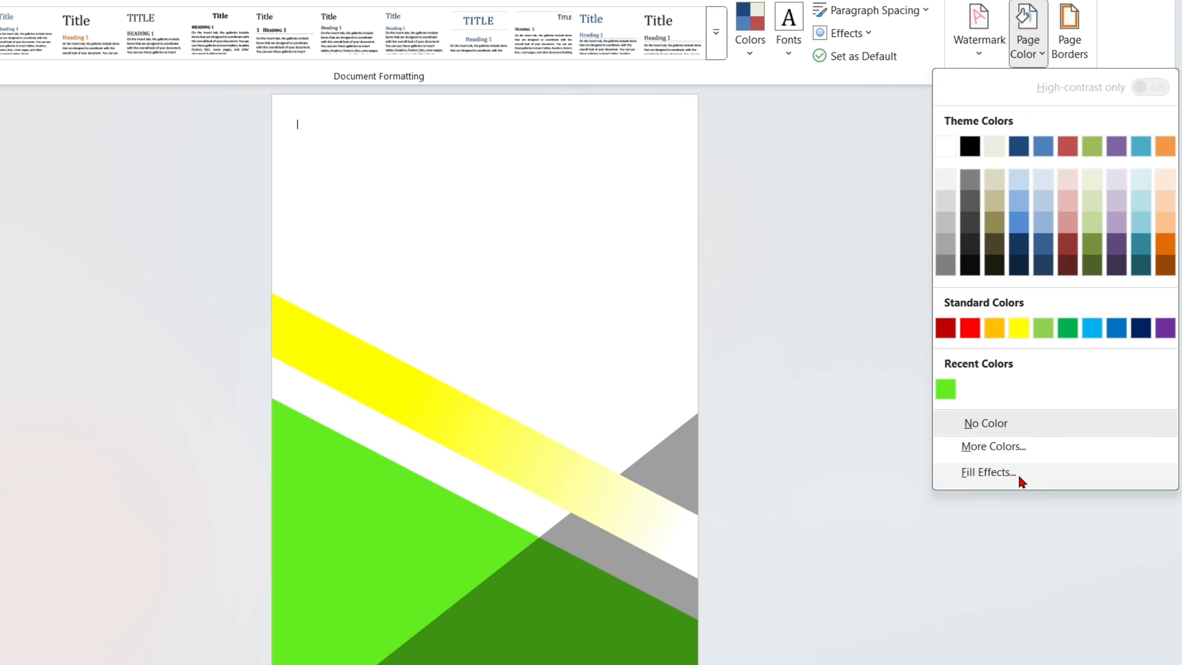
left_click(1018, 473)
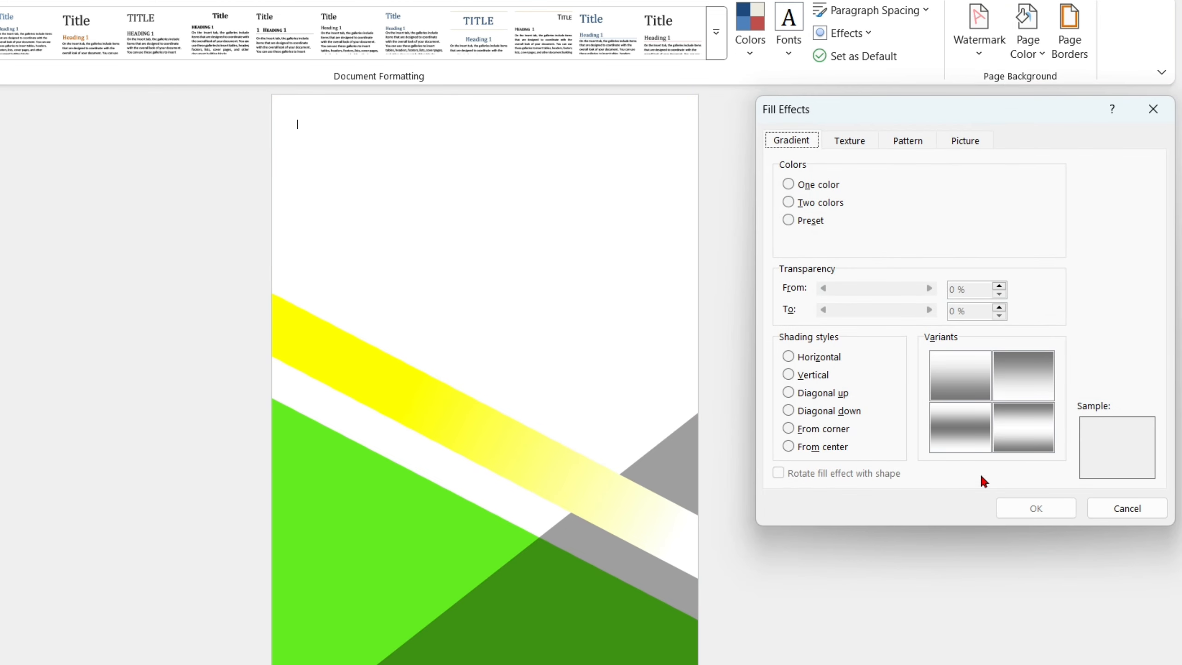
left_click(1029, 372)
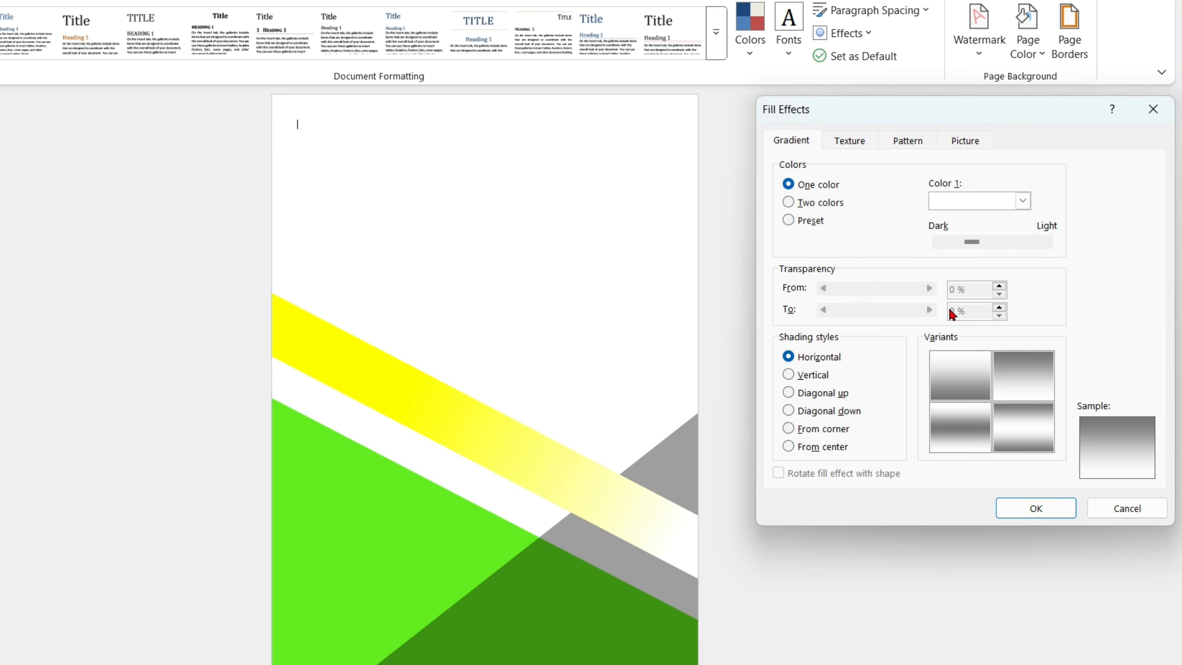
left_click(803, 204)
left_click(1023, 201)
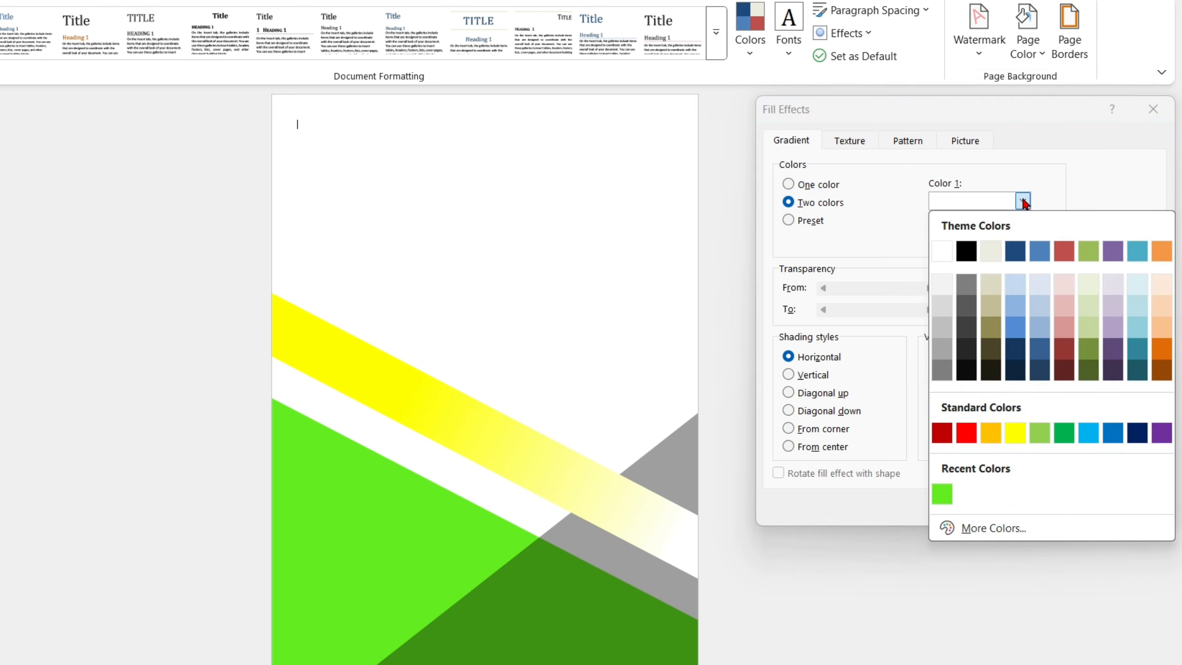
left_click(1018, 286)
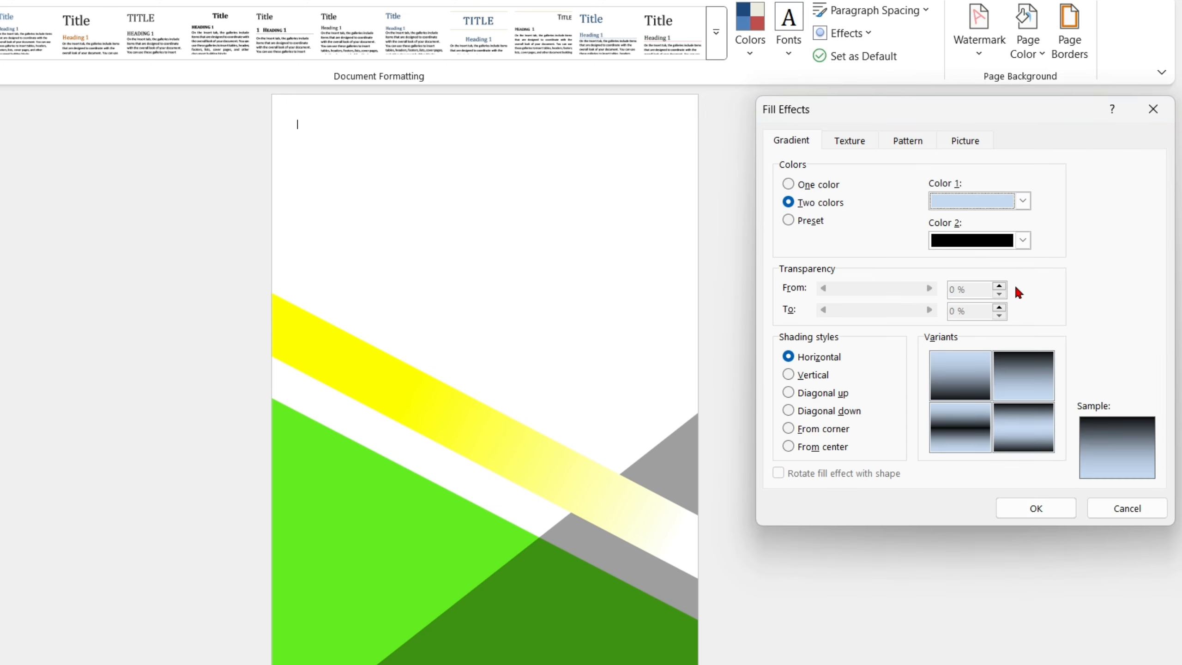
left_click(1022, 240)
left_click(945, 290)
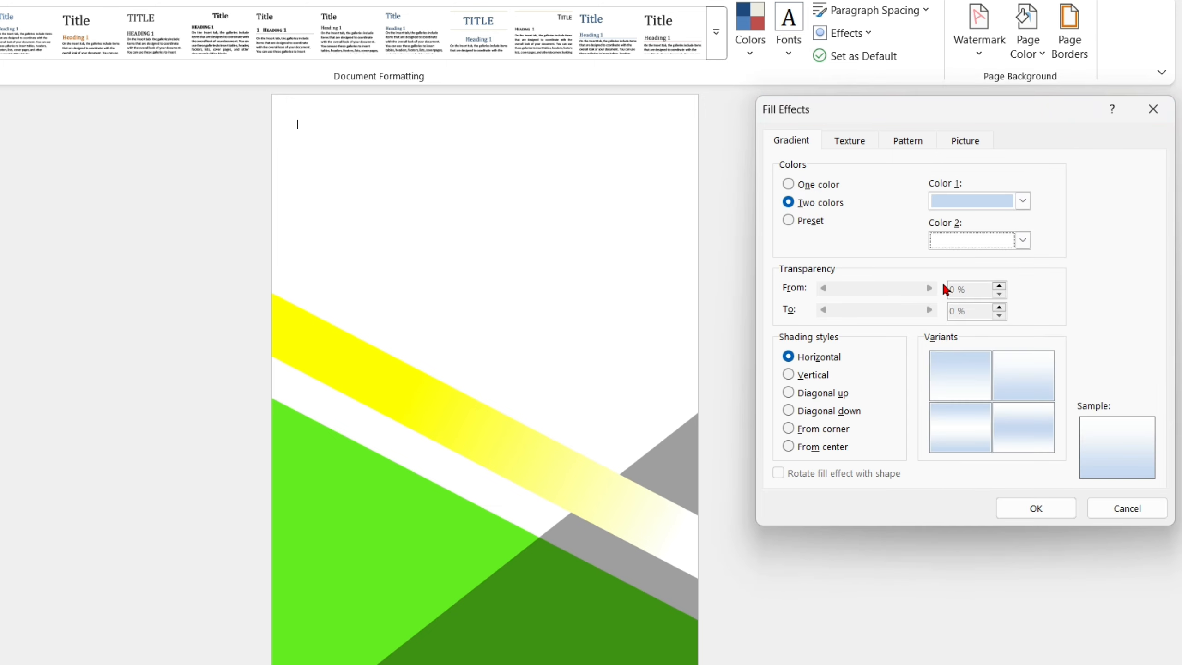
left_click(1036, 508)
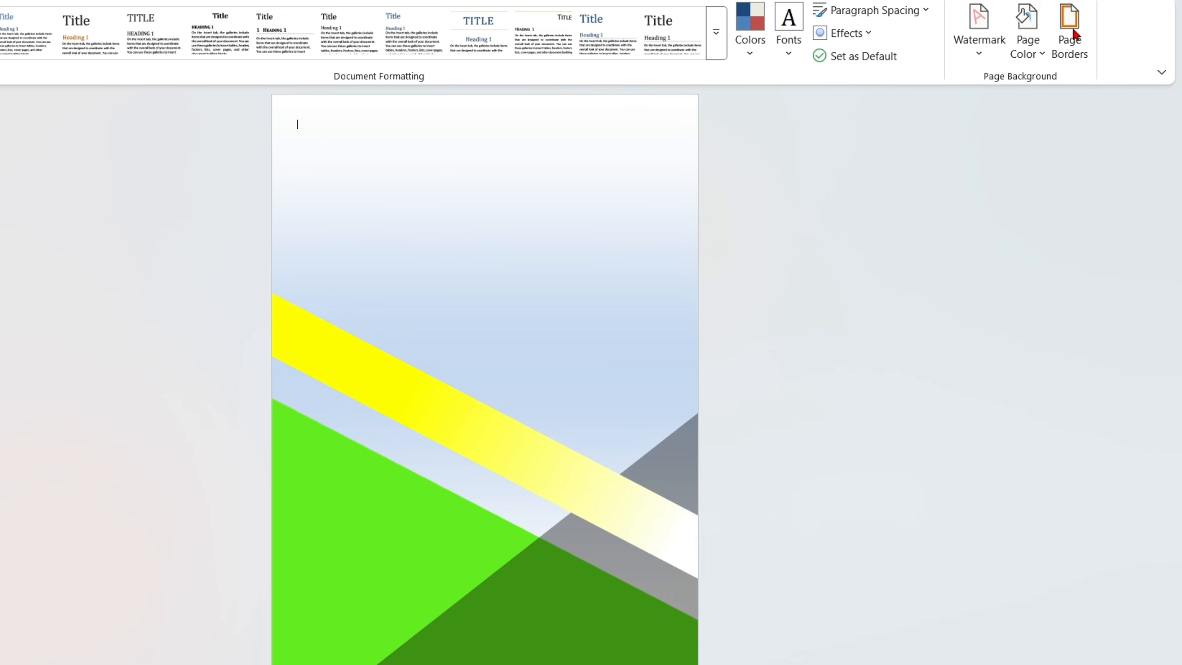
- Switch the page background gradient to the horizontal variant with light blue at the top fading to white
left_click(1027, 47)
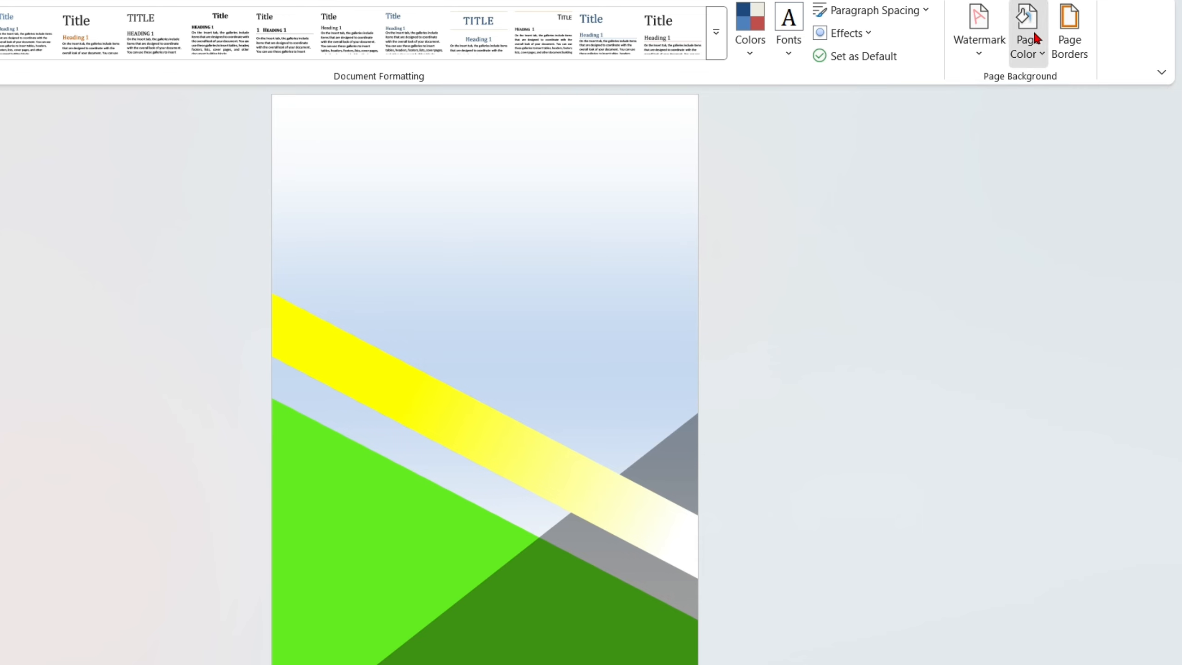
left_click(989, 472)
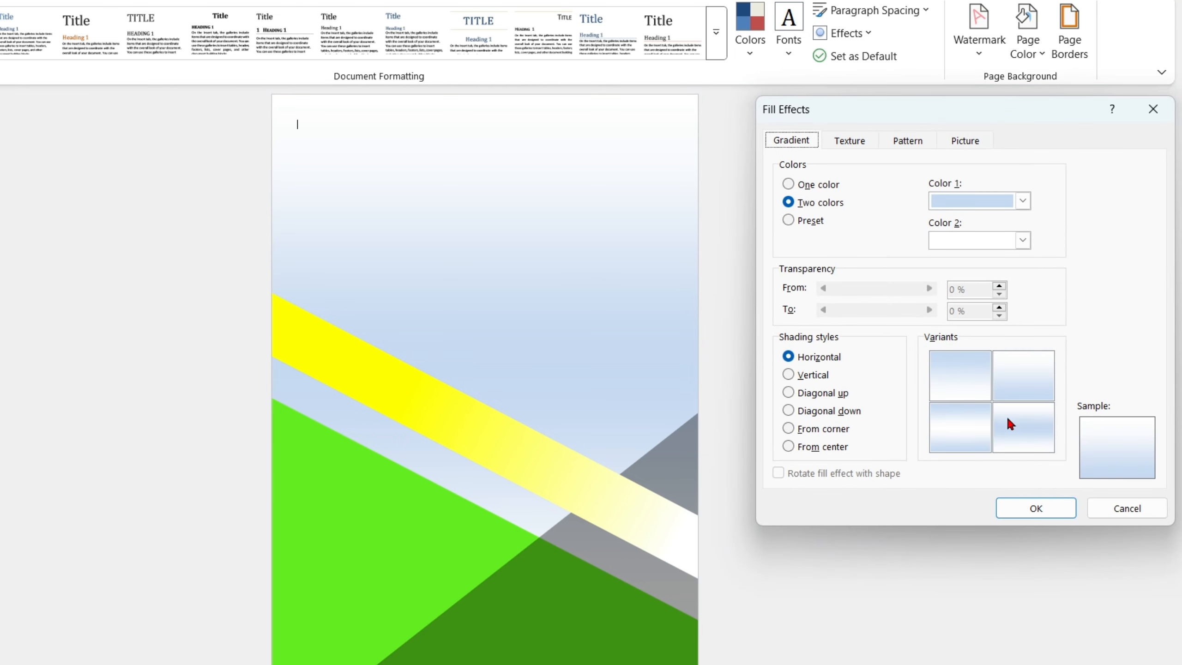
left_click(956, 373)
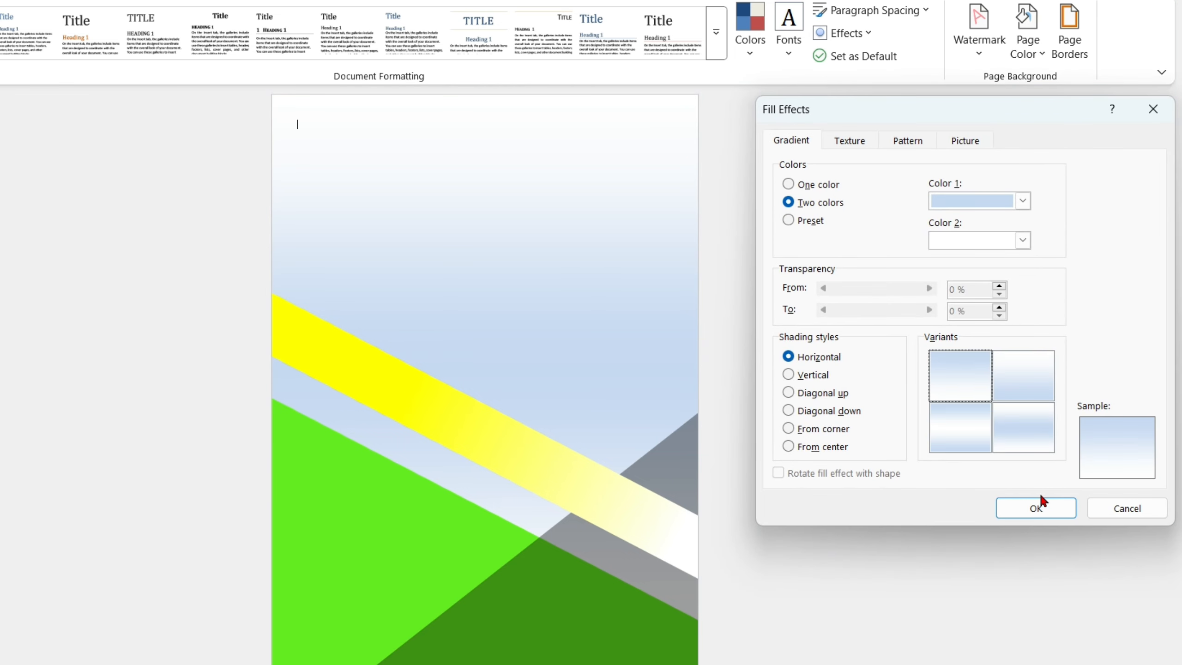
left_click(1043, 506)
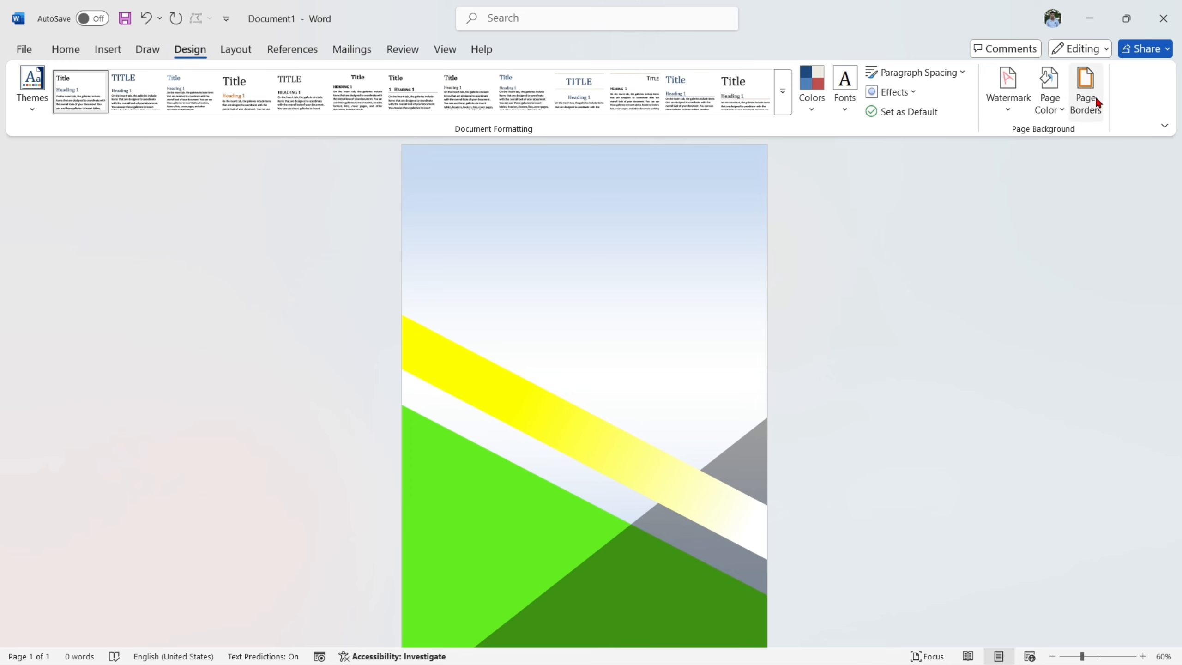
- Choose a box page border for the whole document
left_click(1083, 45)
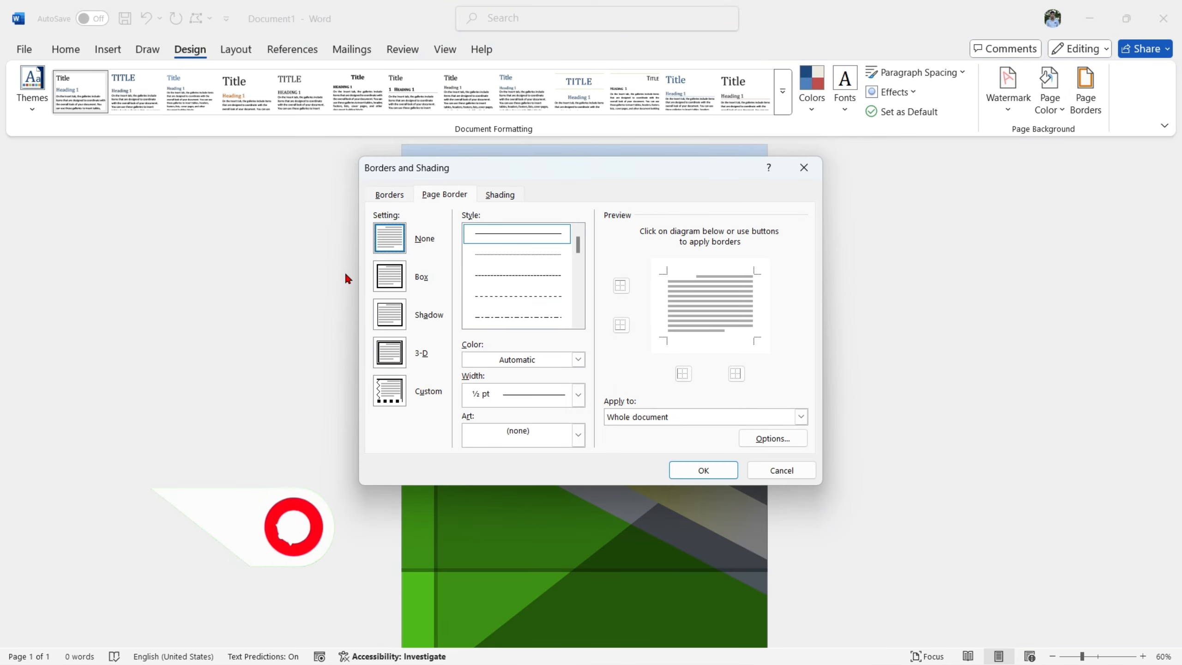
left_click(389, 276)
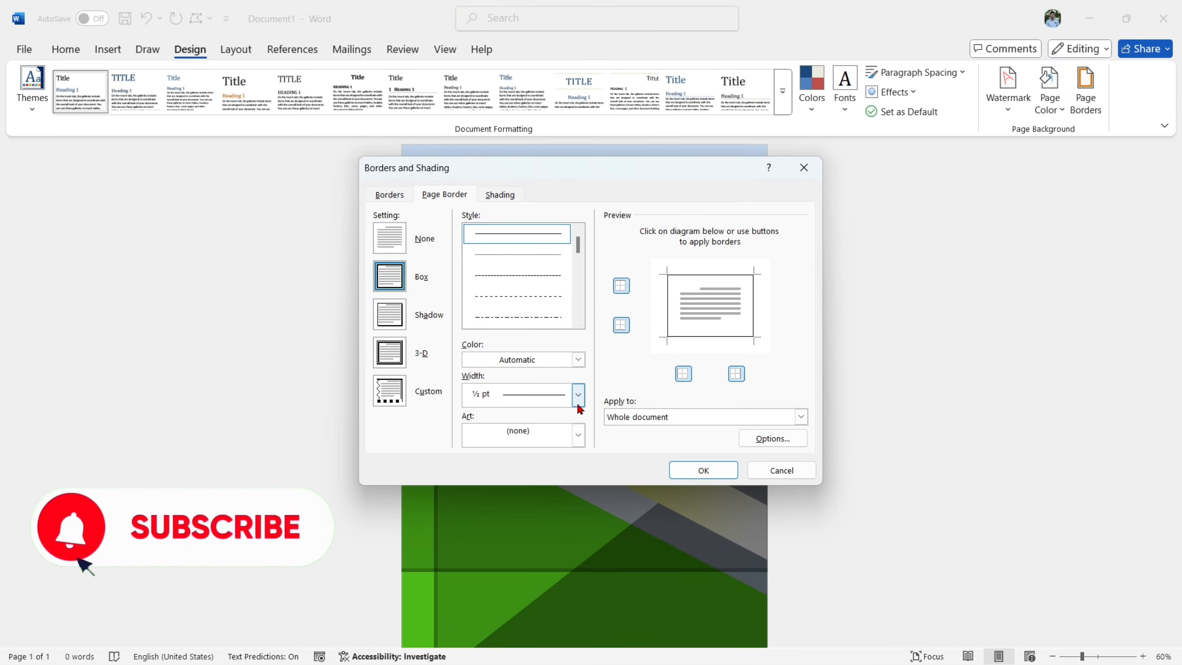
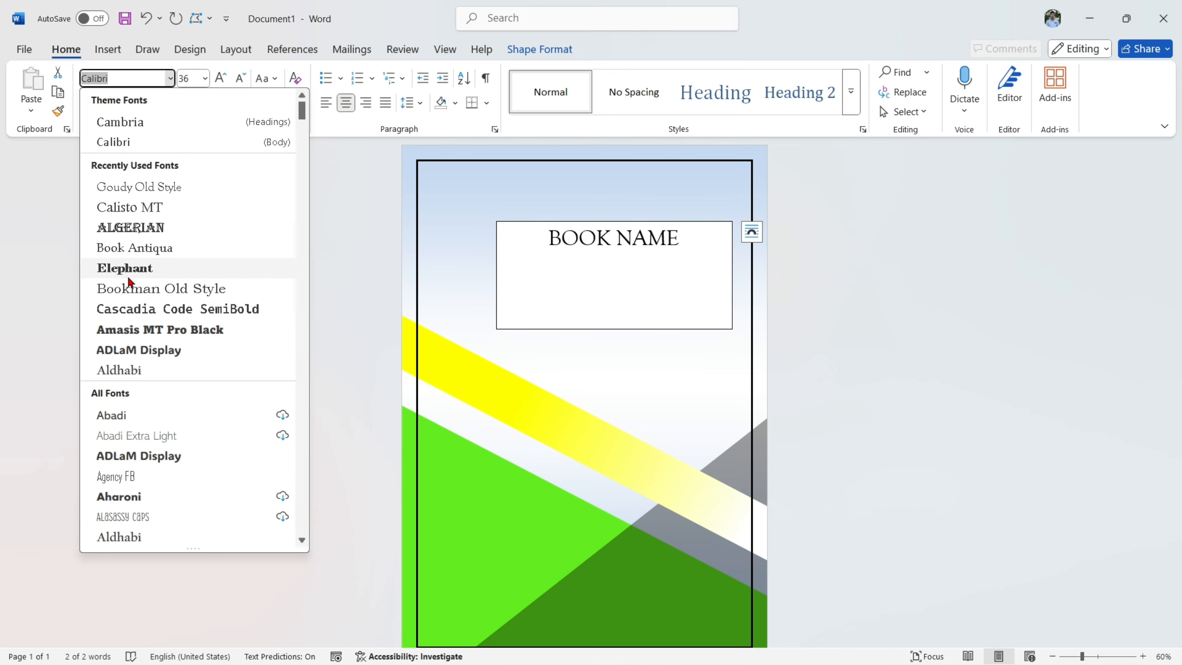
- Set the BOOK NAME title in 48-point Elephant and resize its text box to about 2.13" high by 5.5" wide
left_click(134, 269)
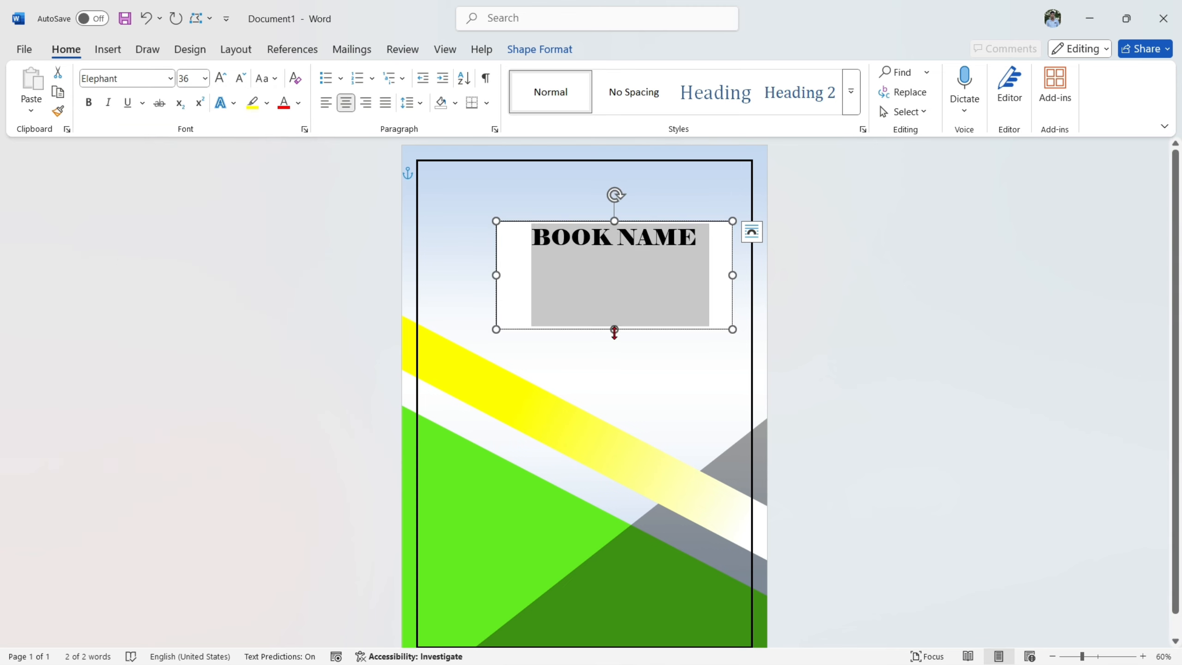
mouse_move(615, 329)
left_mouse_down()
mouse_move(615, 272)
mouse_move(629, 318)
left_mouse_up()
left_click_drag(733, 269, 741, 269)
left_click(222, 78)
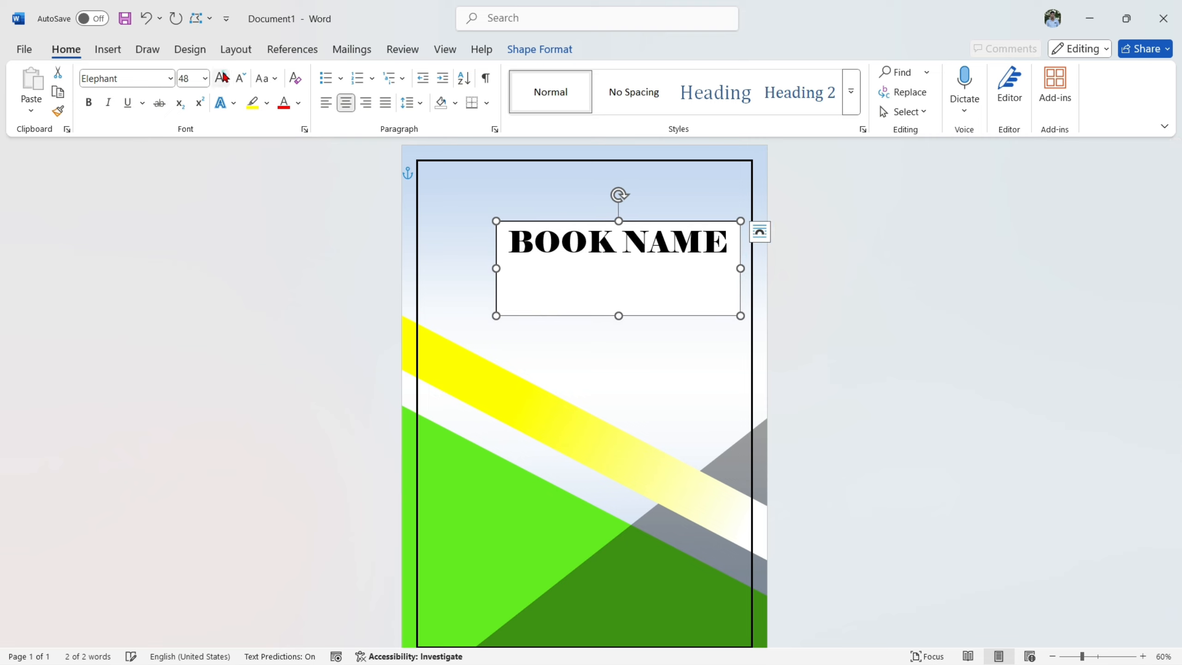
- Move the BOOK NAME text box lower and toward the page center, and remove its fill and outline
left_click(661, 224)
left_click_drag(661, 223, 634, 261)
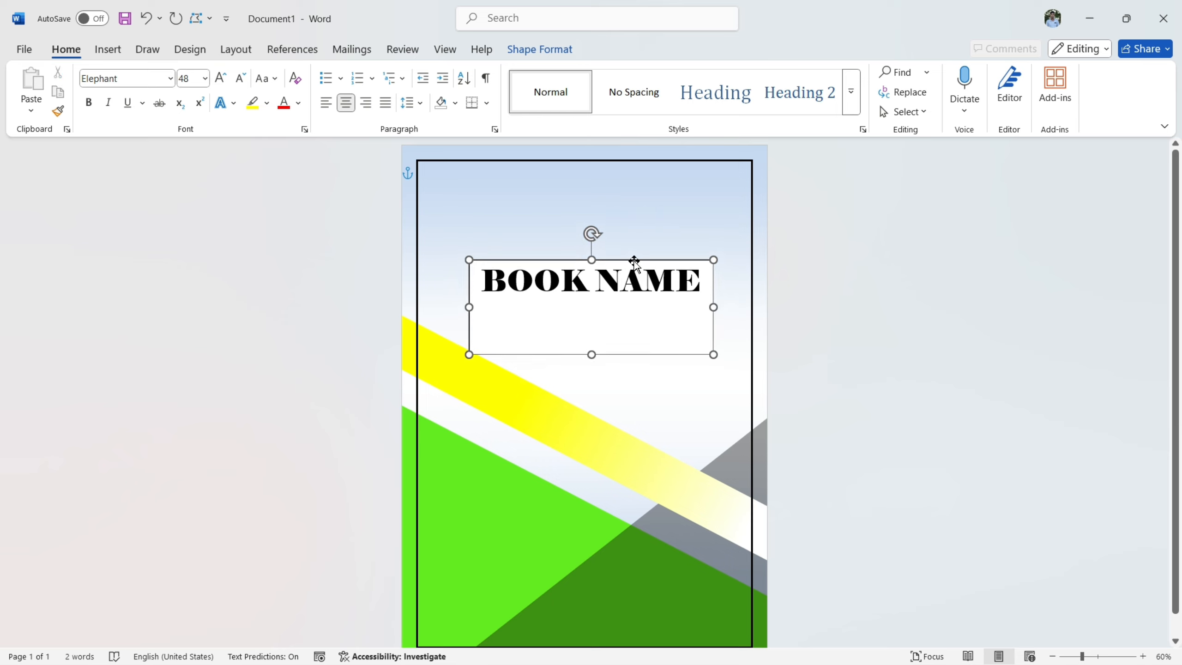
left_click(536, 49)
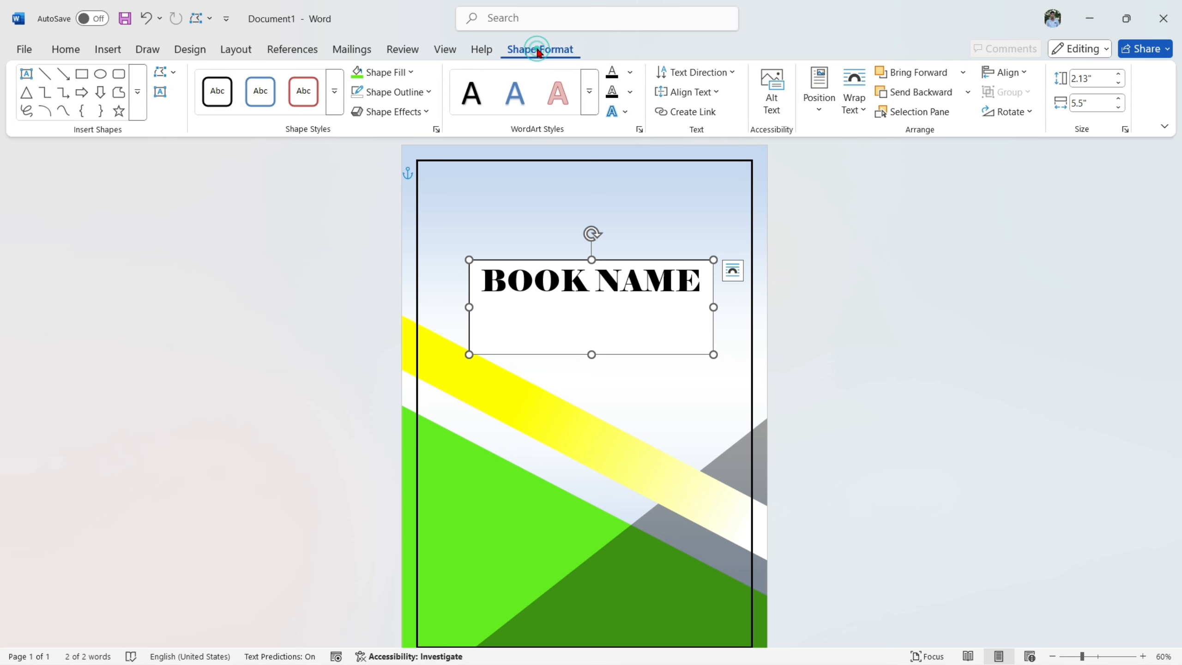
left_click(382, 72)
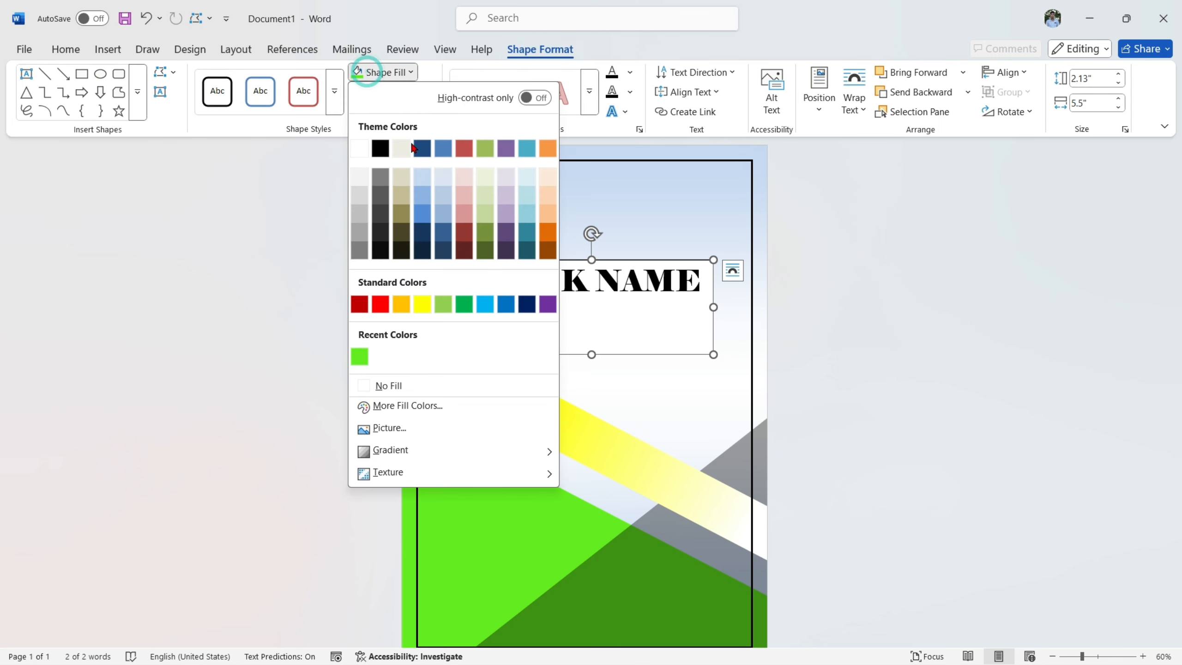
left_click(401, 385)
left_click(391, 93)
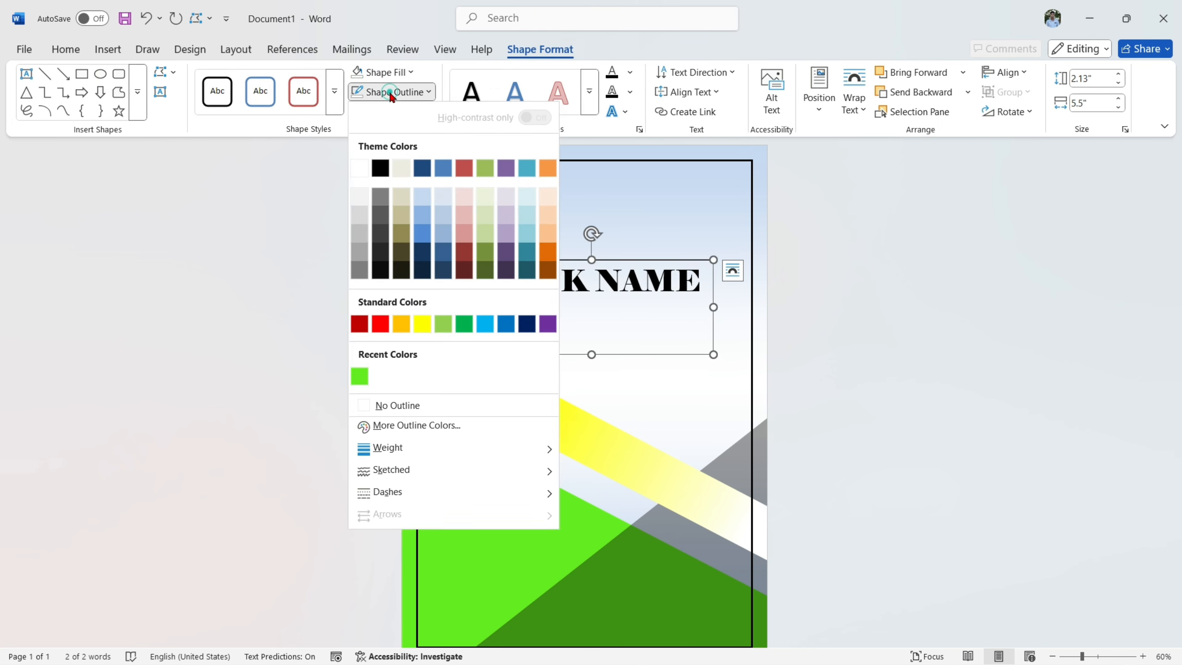
left_click(415, 405)
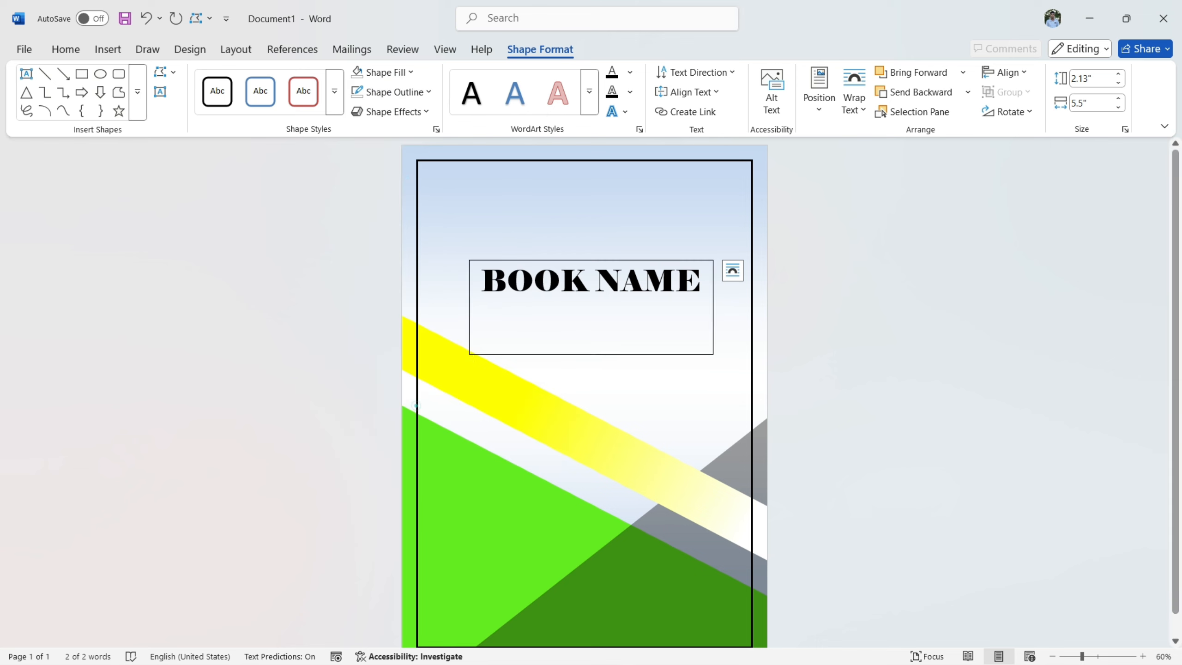
left_click(953, 359)
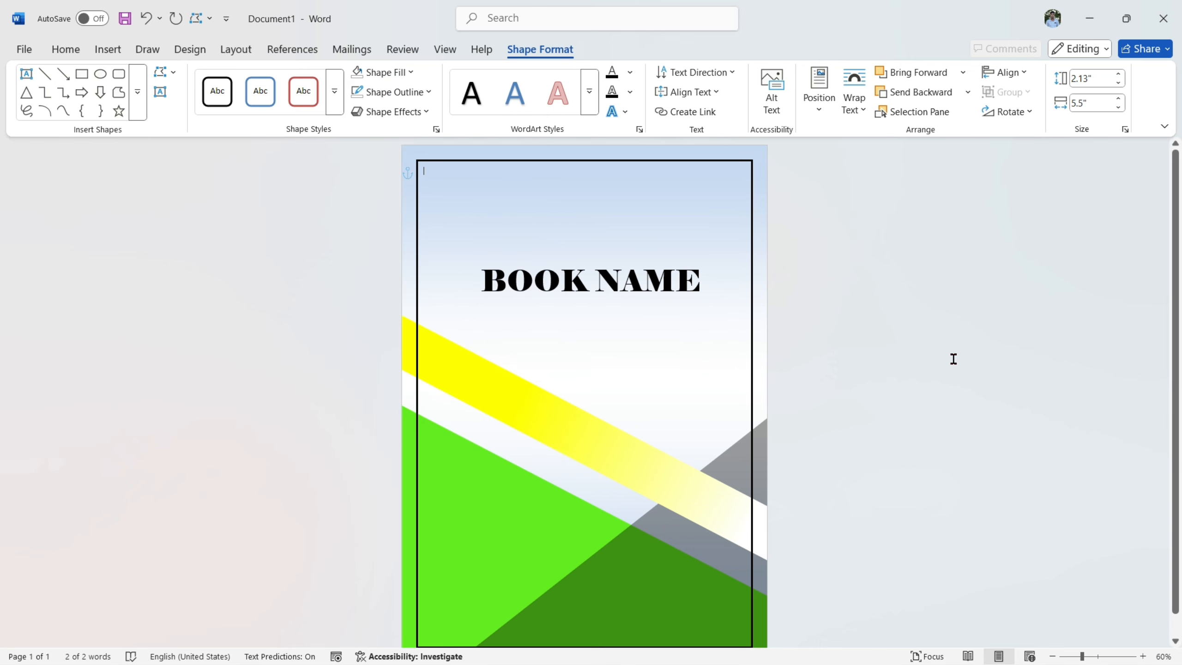
- Move the BOOK NAME text box back up the page, horizontally centered within the page border
left_click(633, 285)
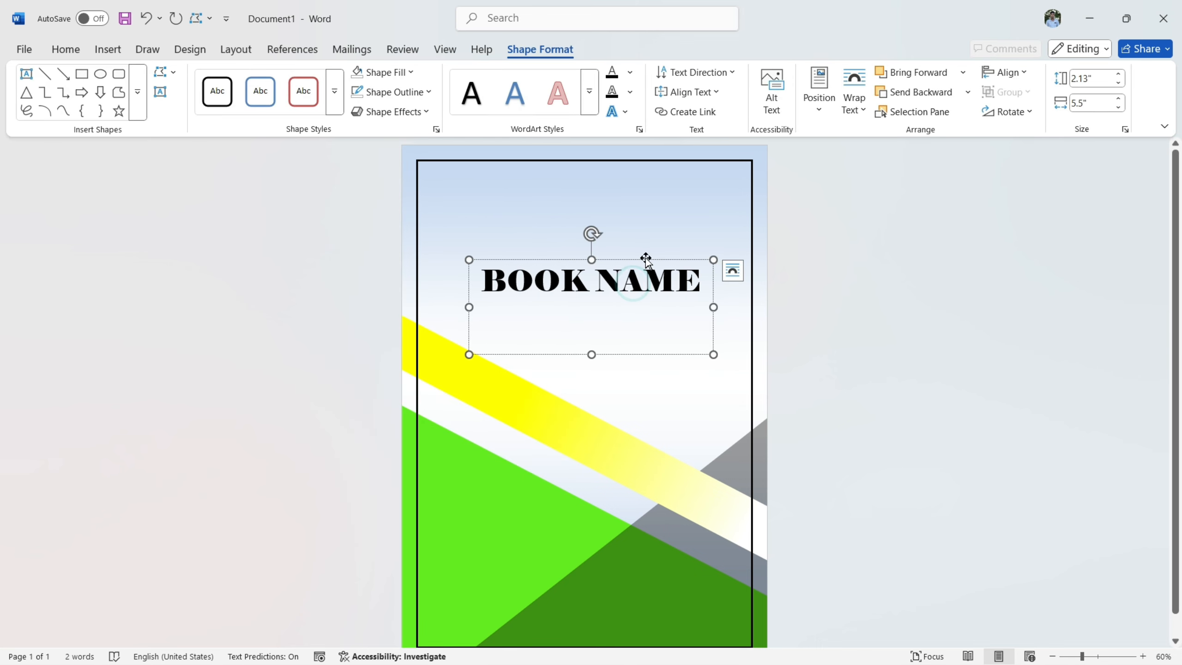
left_click_drag(646, 259, 640, 227)
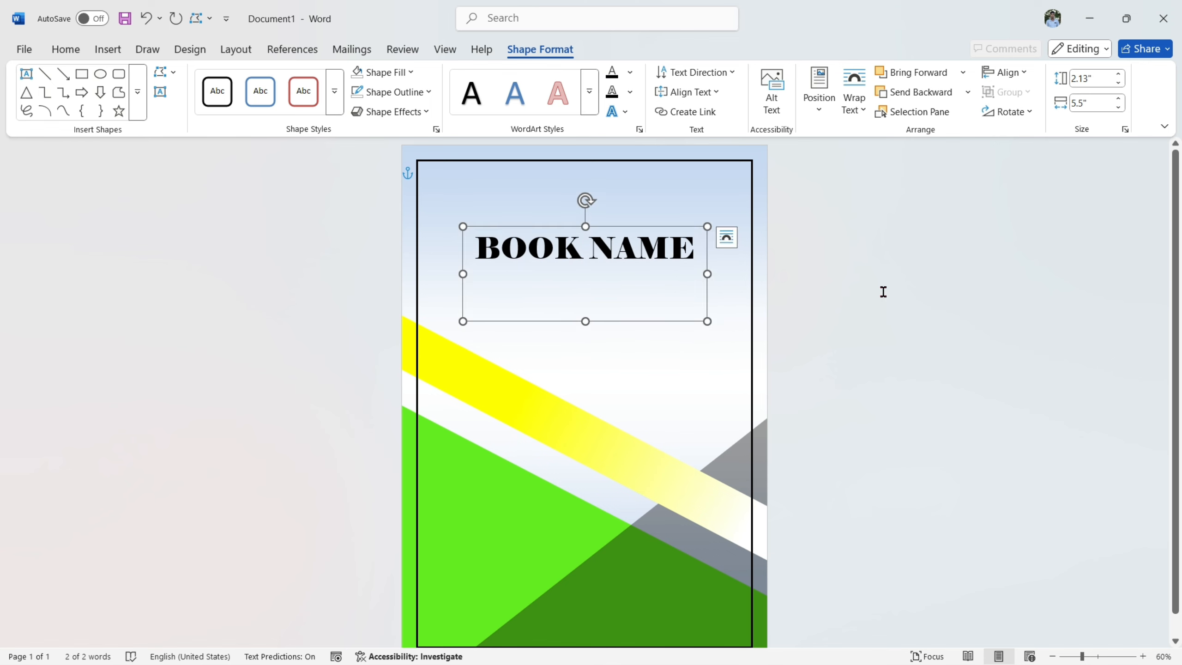
left_click(883, 291)
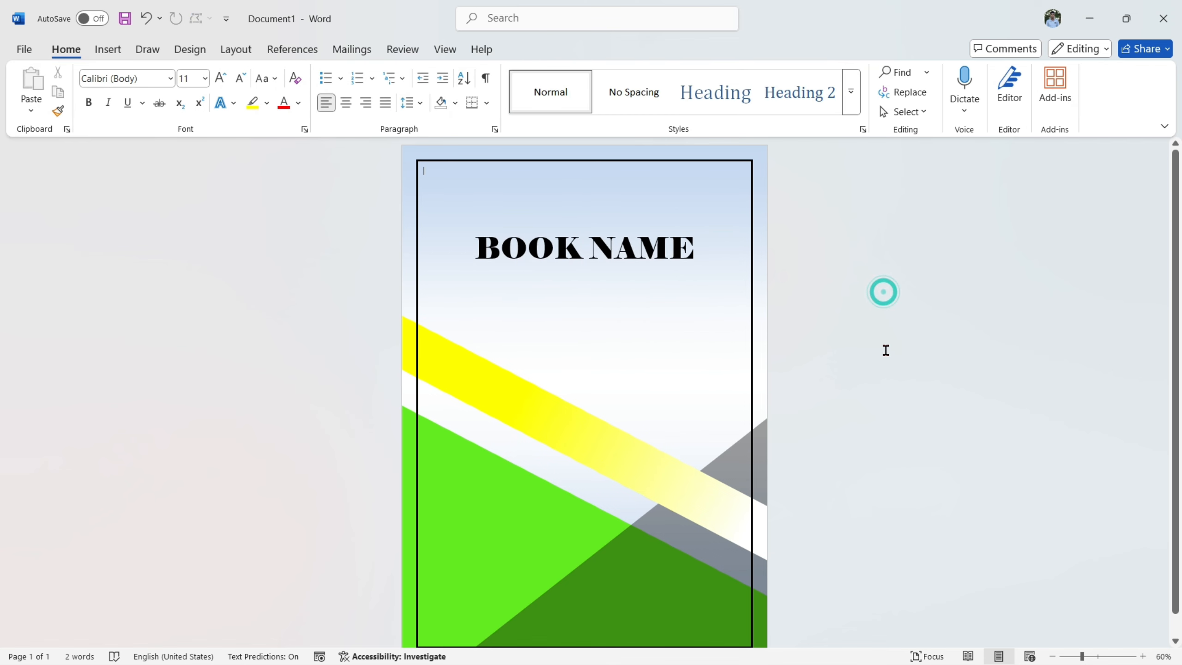
- Draw a horizontal straight line about 5.42" long directly beneath the BOOK NAME title
left_click(110, 52)
left_click(222, 90)
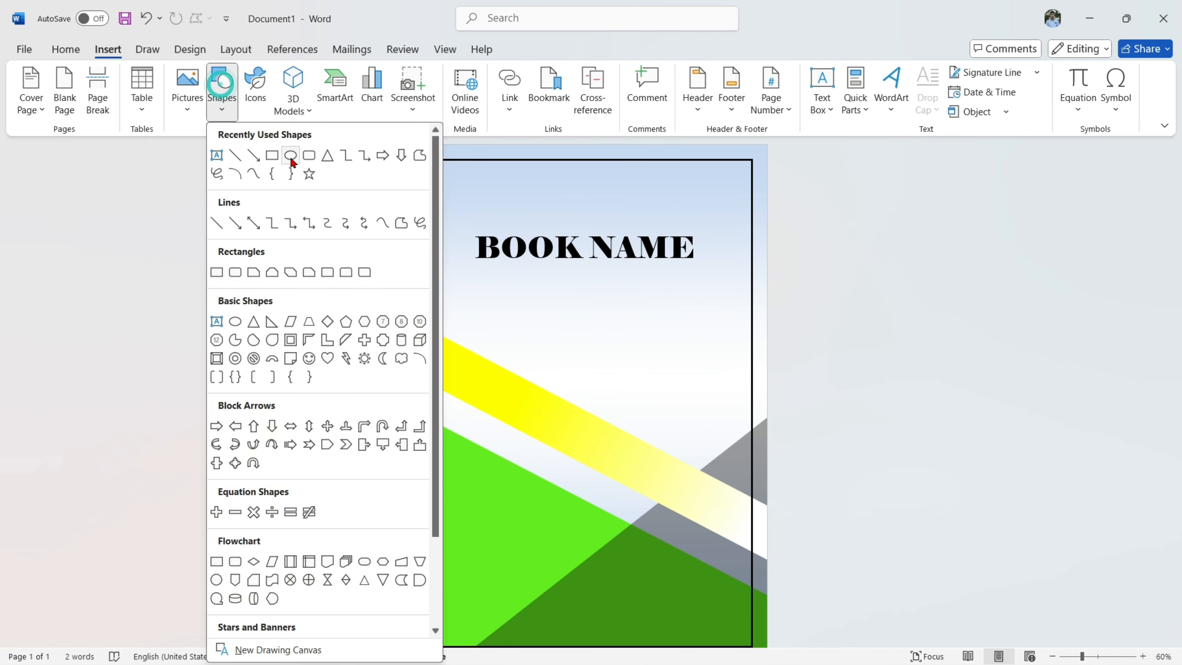
left_click(243, 155)
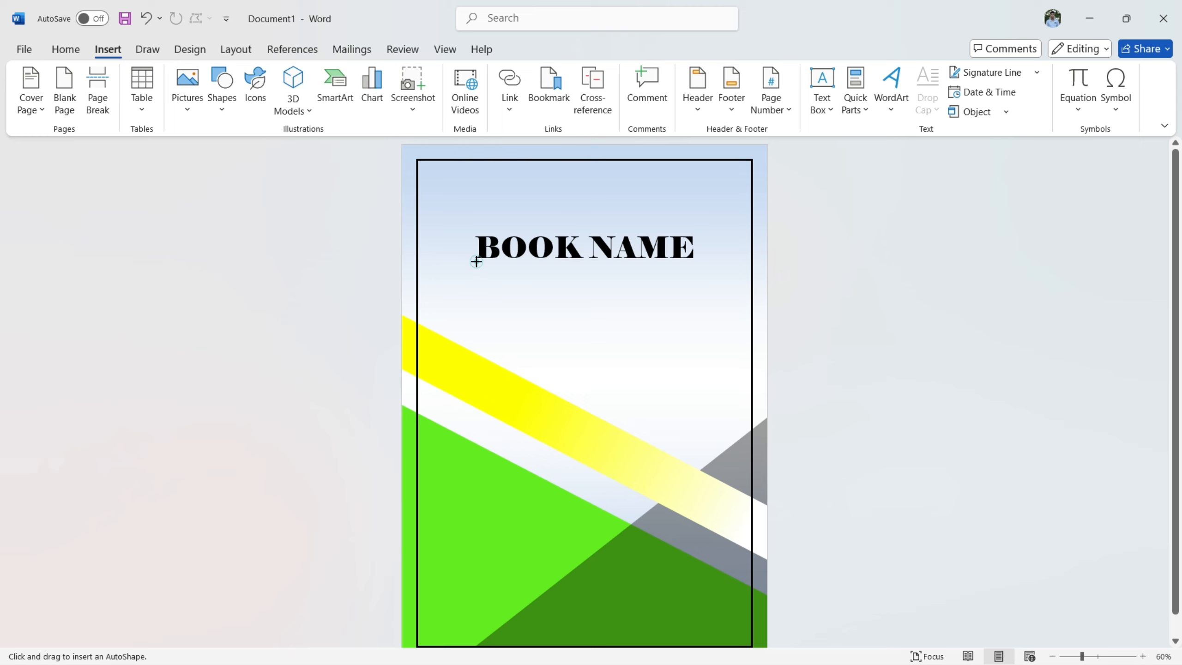
left_click_drag(477, 262, 518, 269)
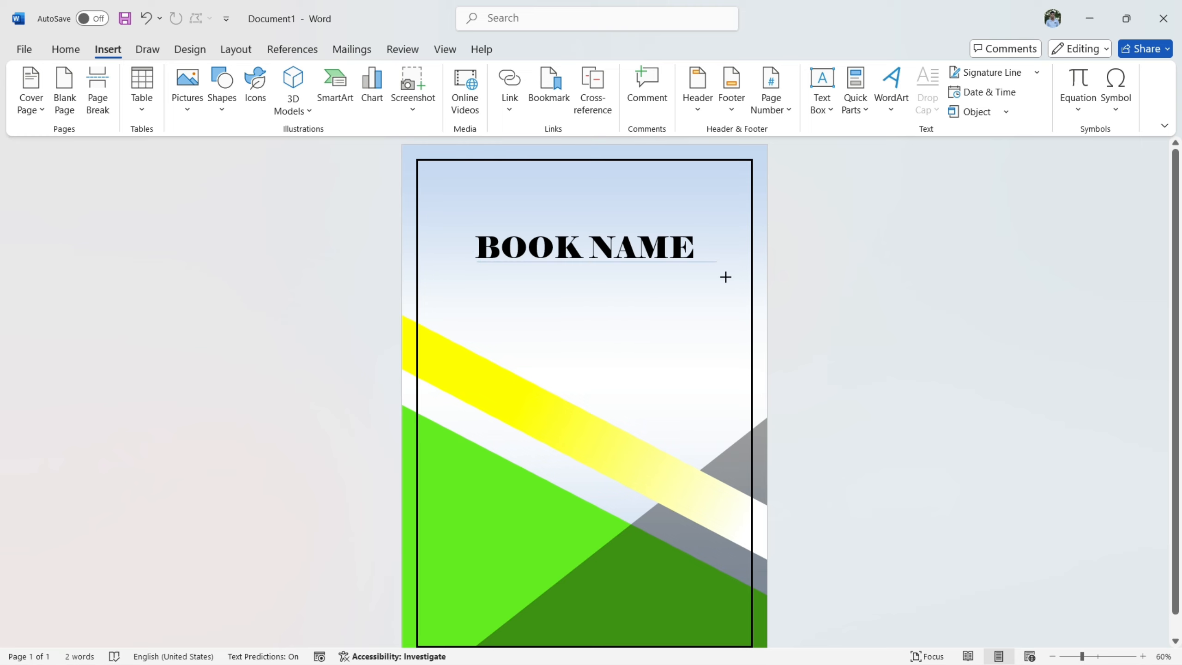
left_click_drag(726, 276, 726, 277)
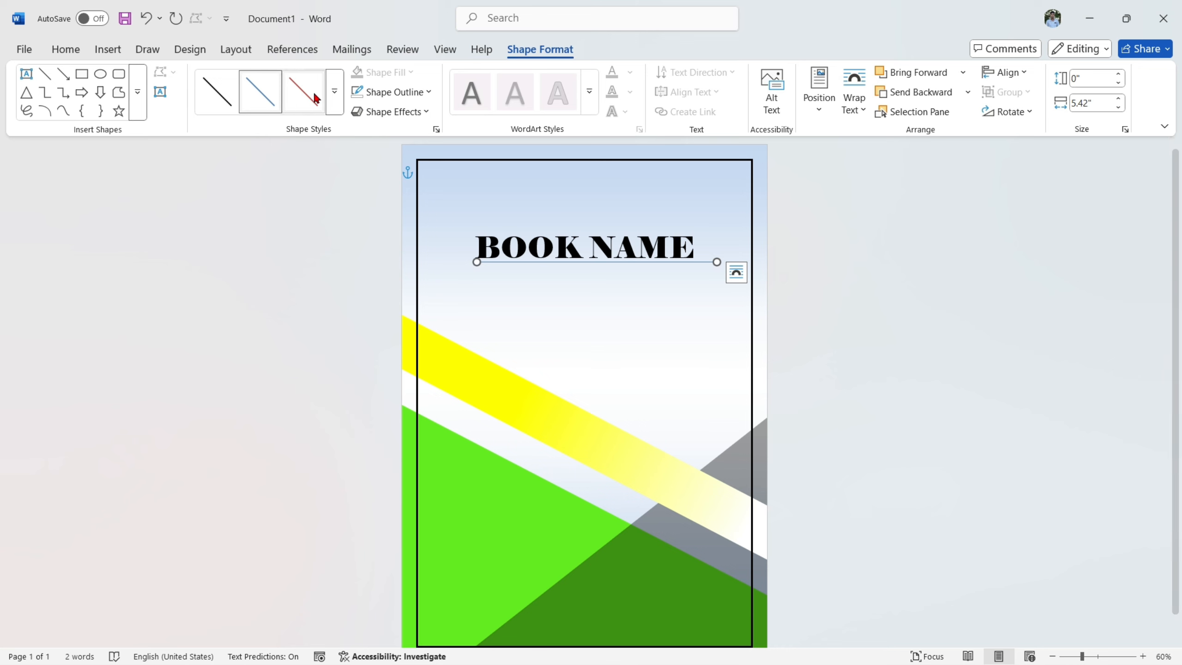
- Give the line under the title a thicker black outline and nudge it slightly left
left_click(389, 92)
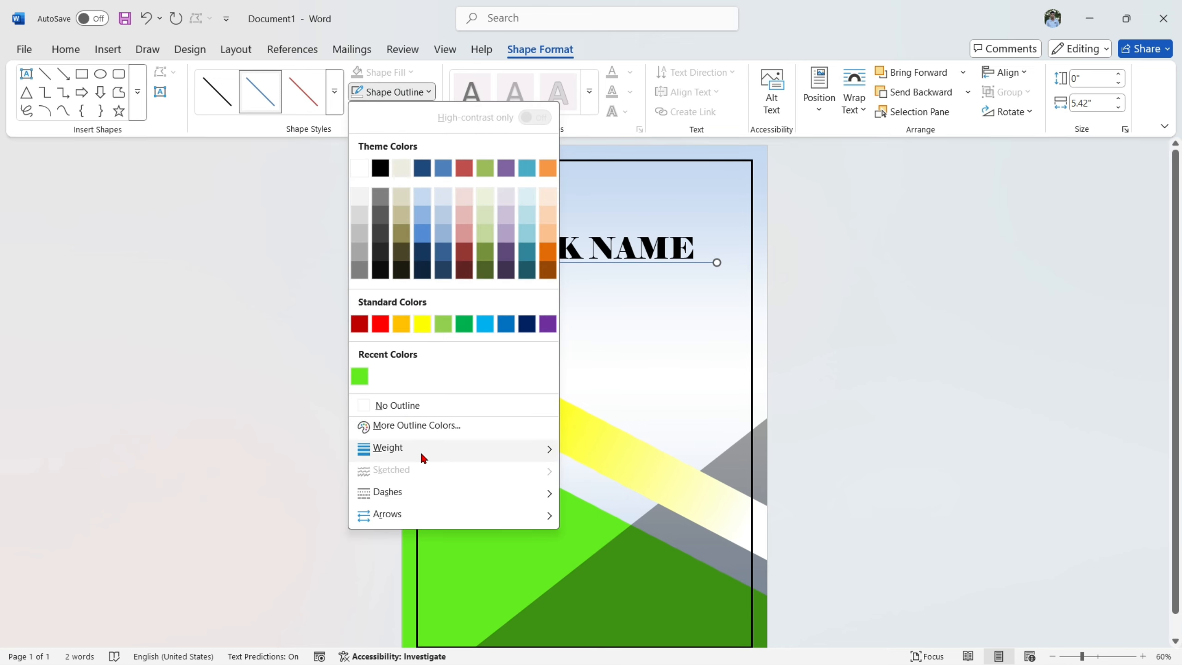
mouse_move(419, 450)
left_click(638, 551)
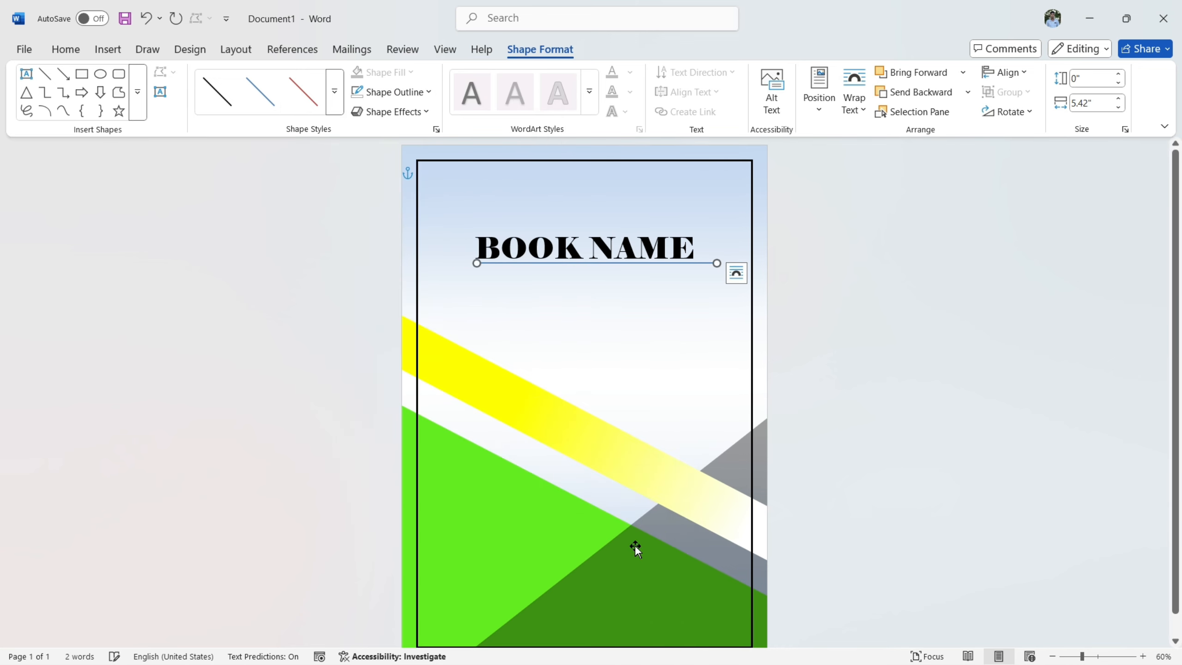
left_click(397, 93)
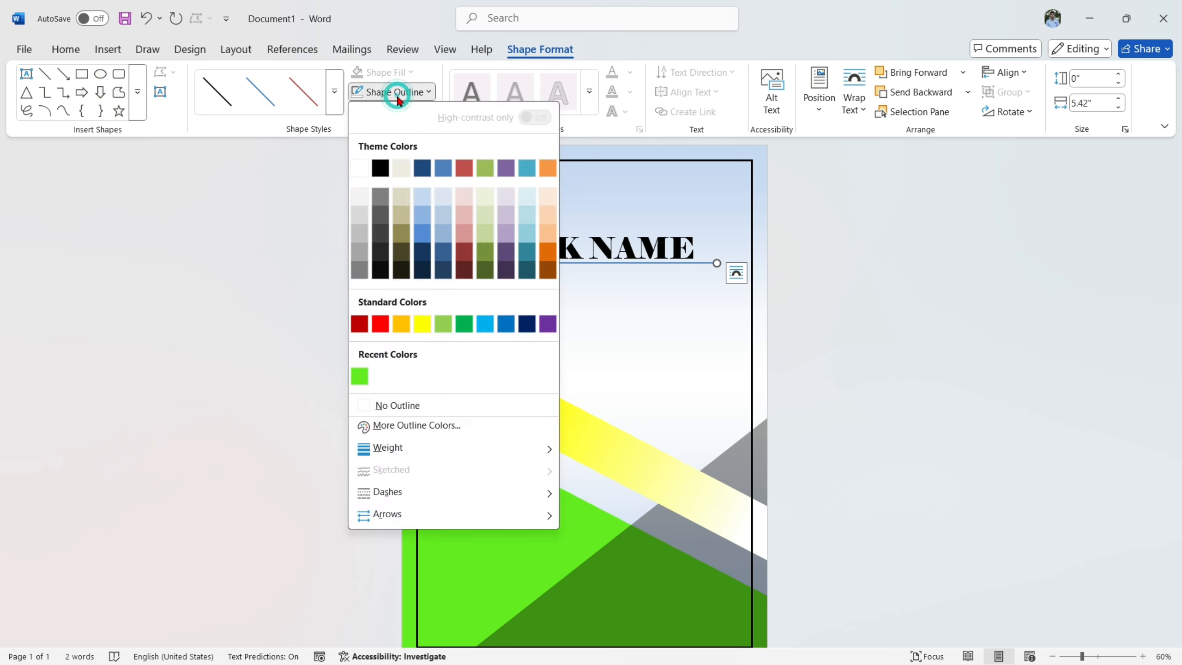
left_click(382, 169)
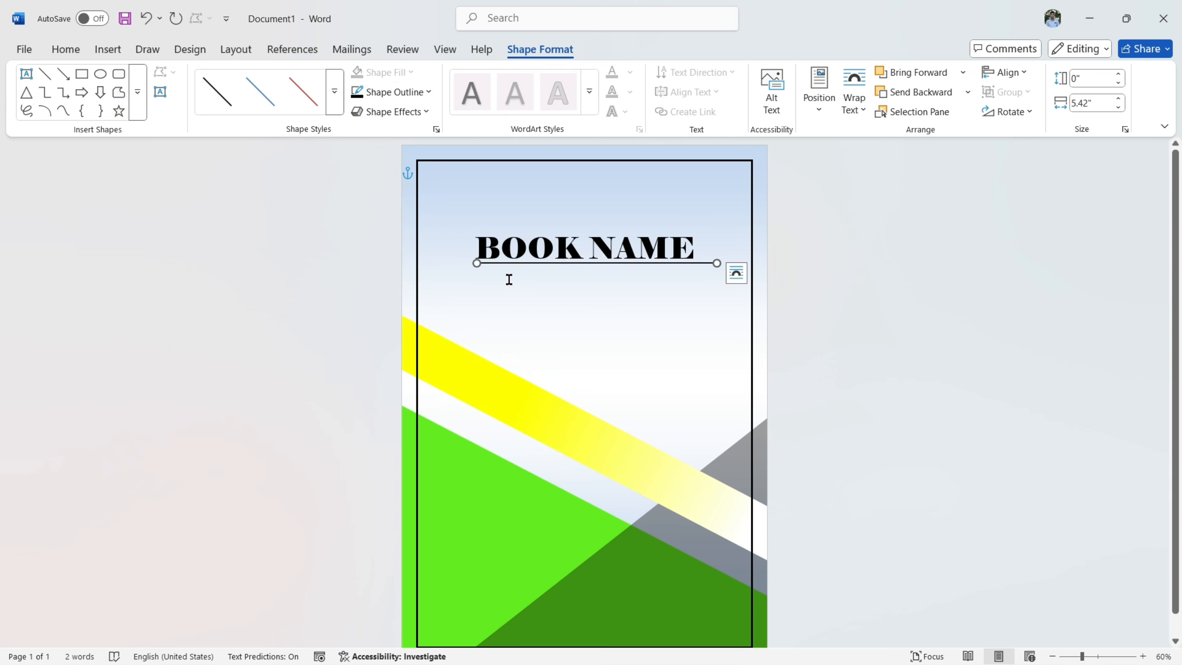
key("Left")
left_click(847, 275)
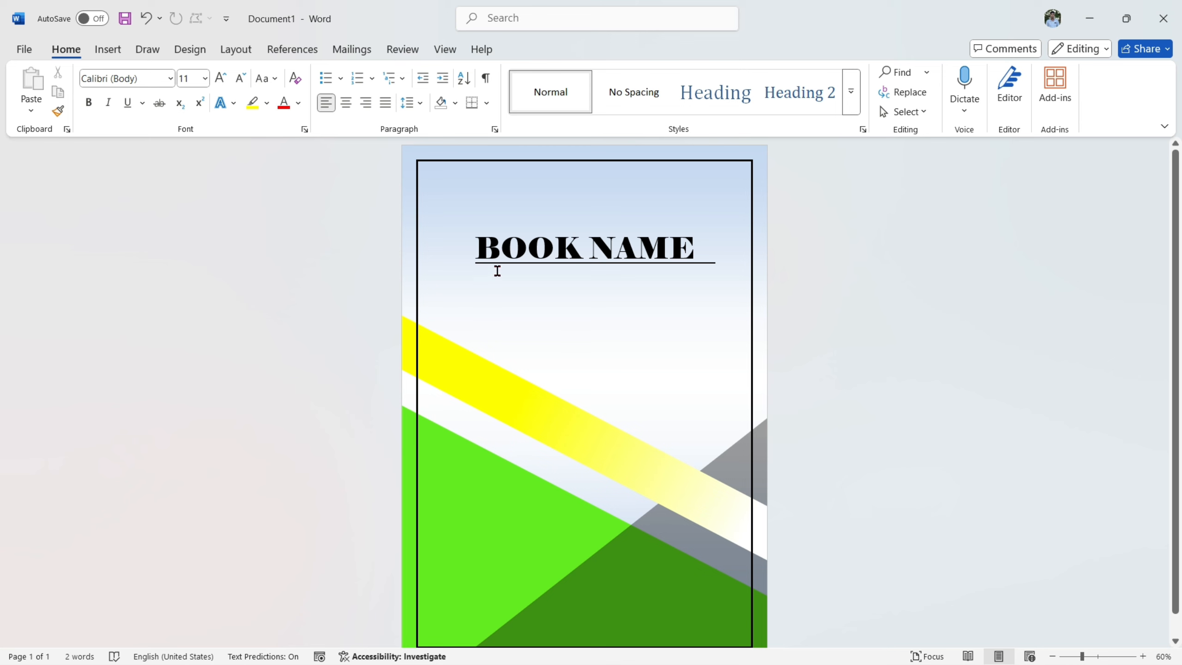
- Draw a text box about 3.65" wide and 0.61" high below the title line, containing "PLACE YOUR TEXT HERE"
left_click(107, 49)
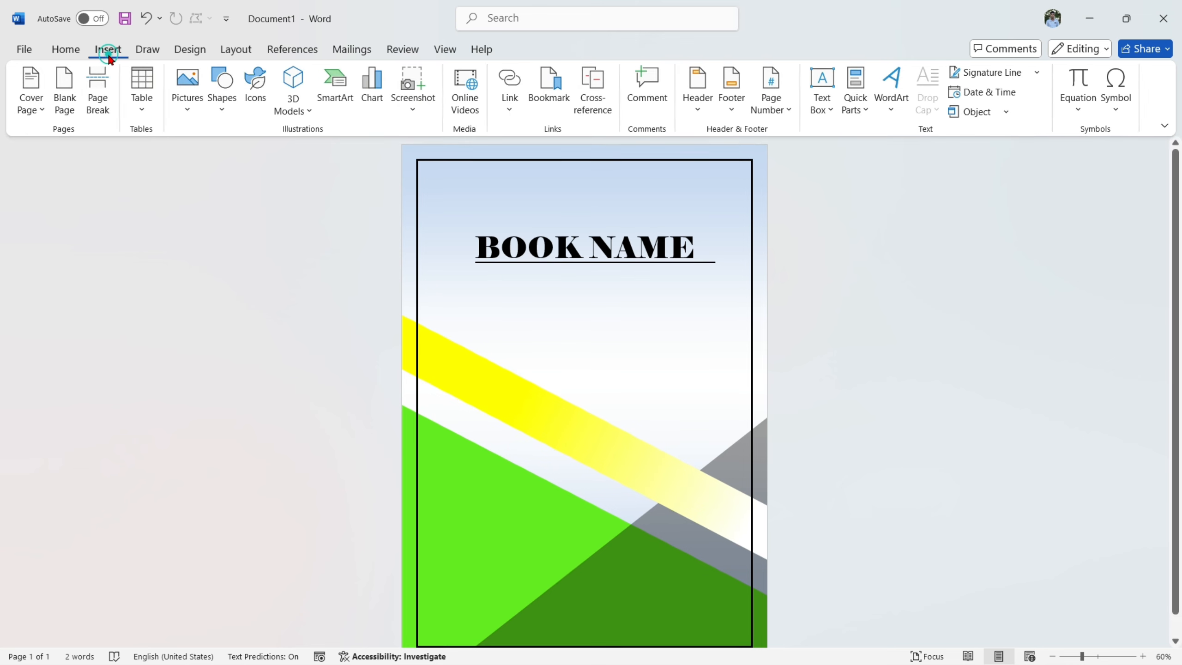
left_click(822, 107)
left_click(866, 462)
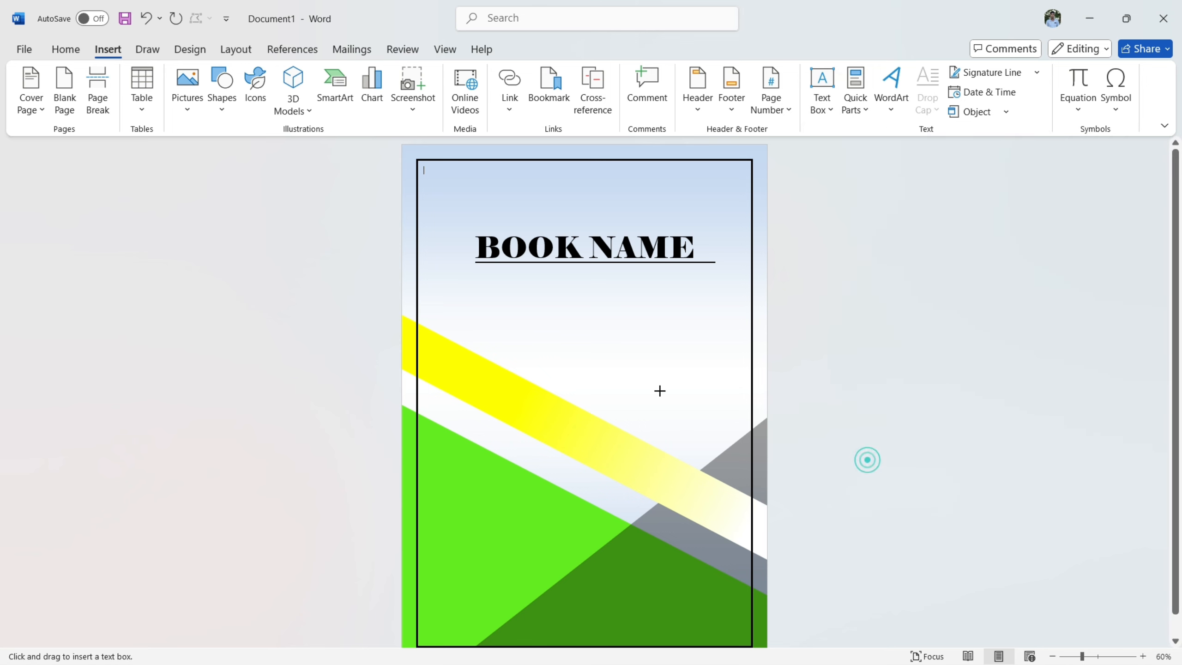
mouse_move(517, 275)
left_mouse_down()
mouse_move(577, 302)
mouse_move(679, 290)
left_mouse_up()
left_click(646, 298)
left_click(575, 287)
left_click(563, 288)
type("Pl")
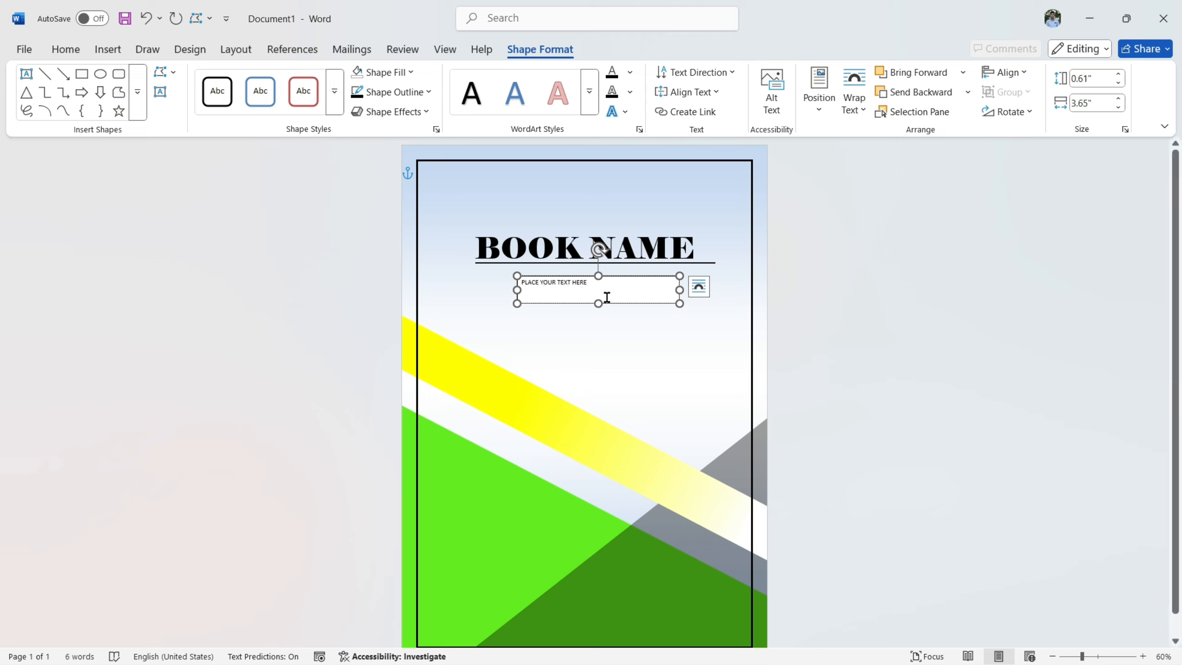
- Right-align the "PLACE YOUR TEXT HERE" text and format it in 16-point Goudy Old Style
left_click_drag(619, 283, 610, 273)
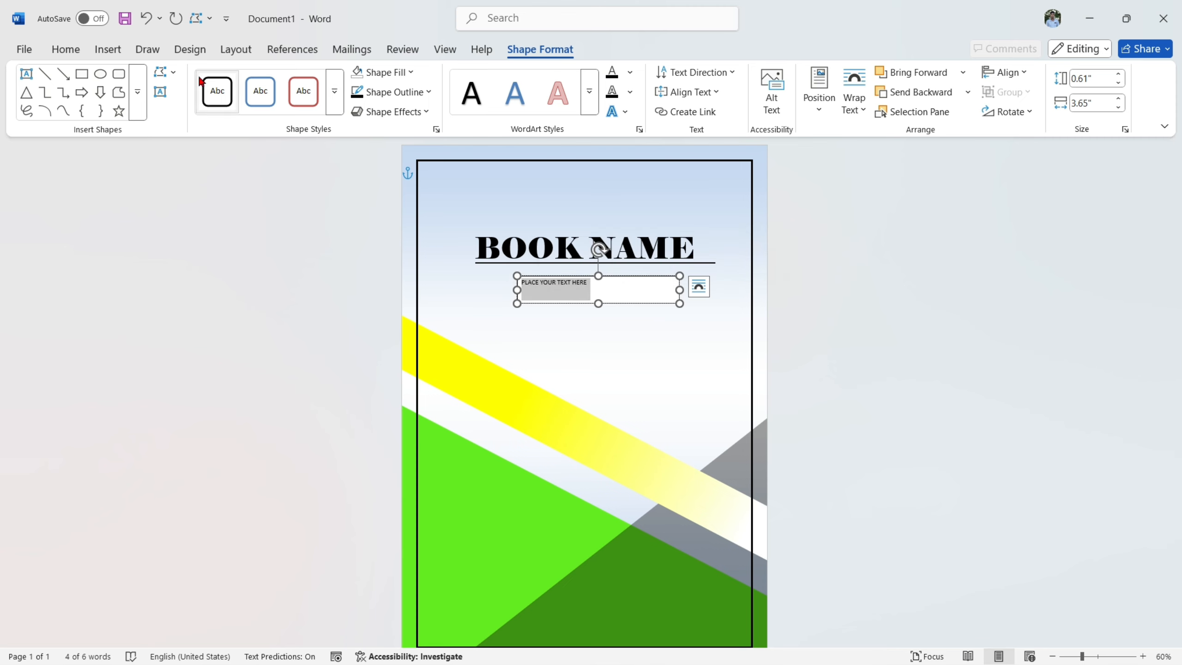
left_click(61, 49)
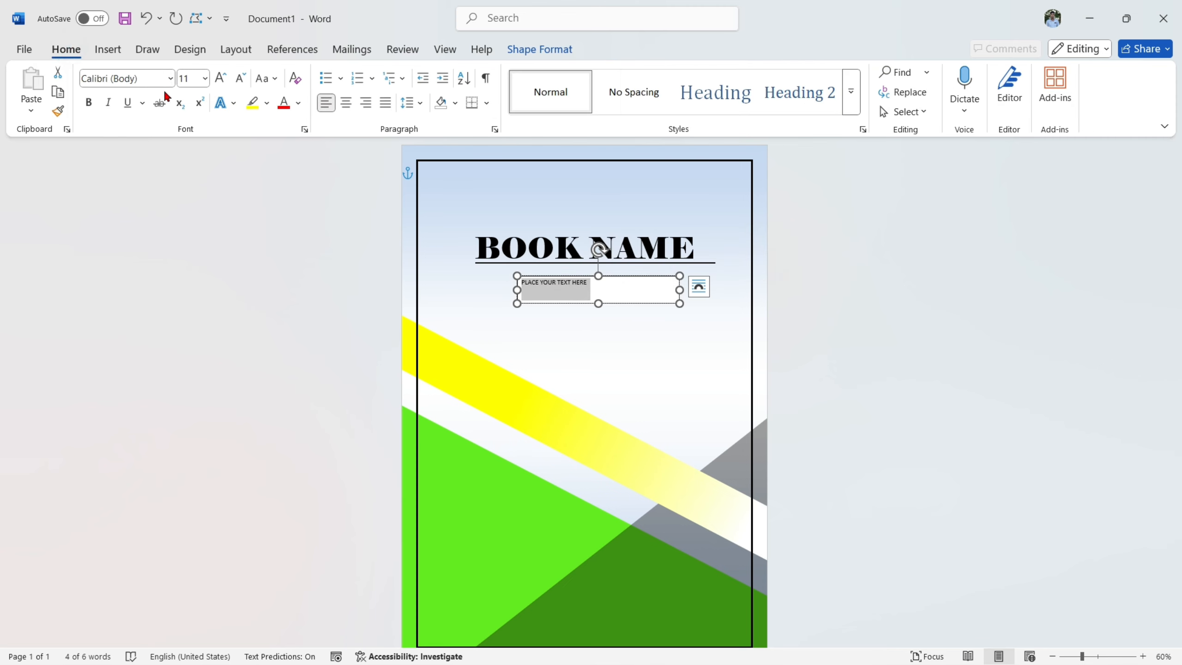
left_click(367, 103)
left_click(220, 78)
left_click(221, 78)
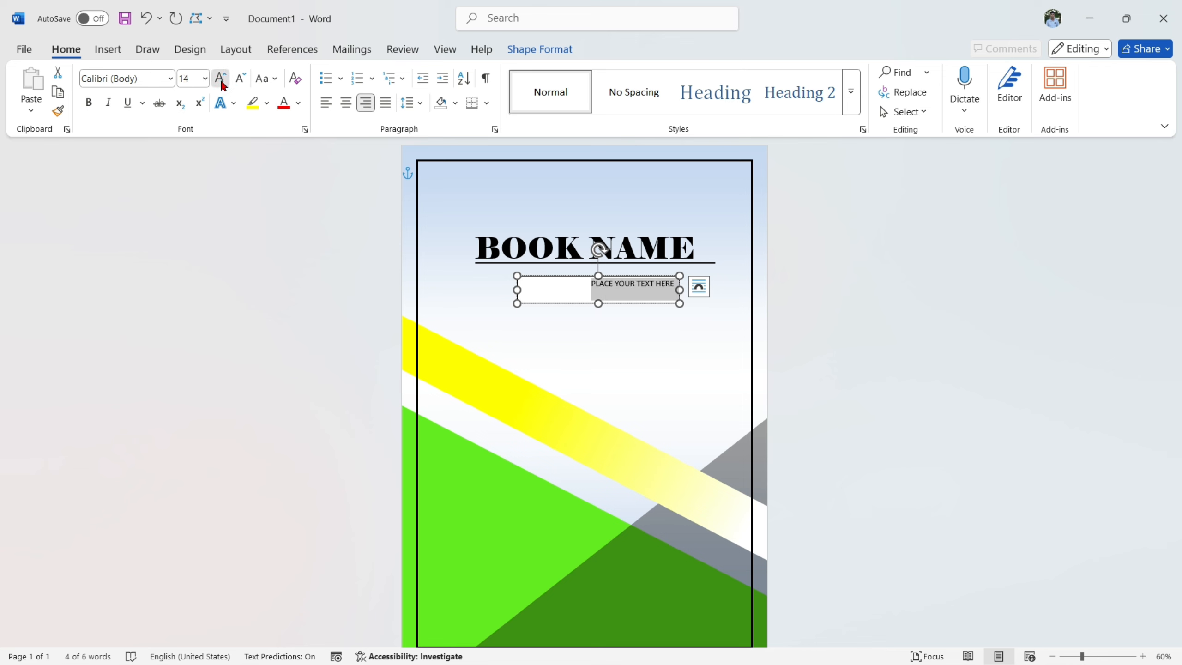
left_click(222, 79)
left_click(170, 78)
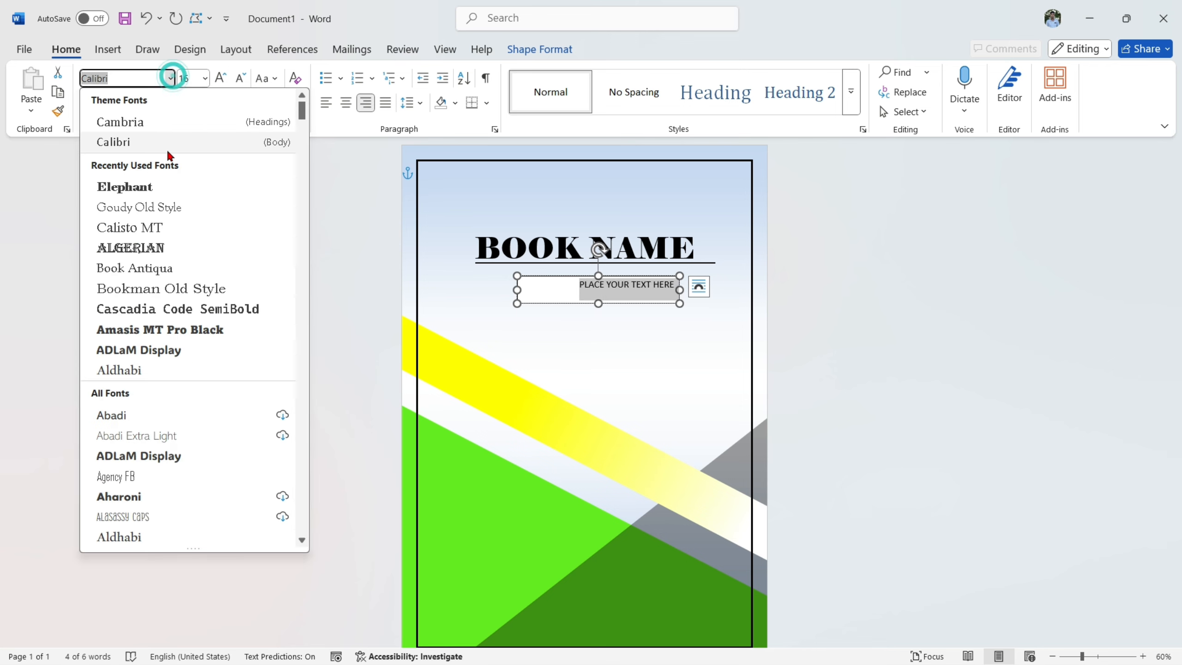
left_click(150, 208)
- Remove the fill and outline from the "PLACE YOUR TEXT HERE" text box
left_click(539, 49)
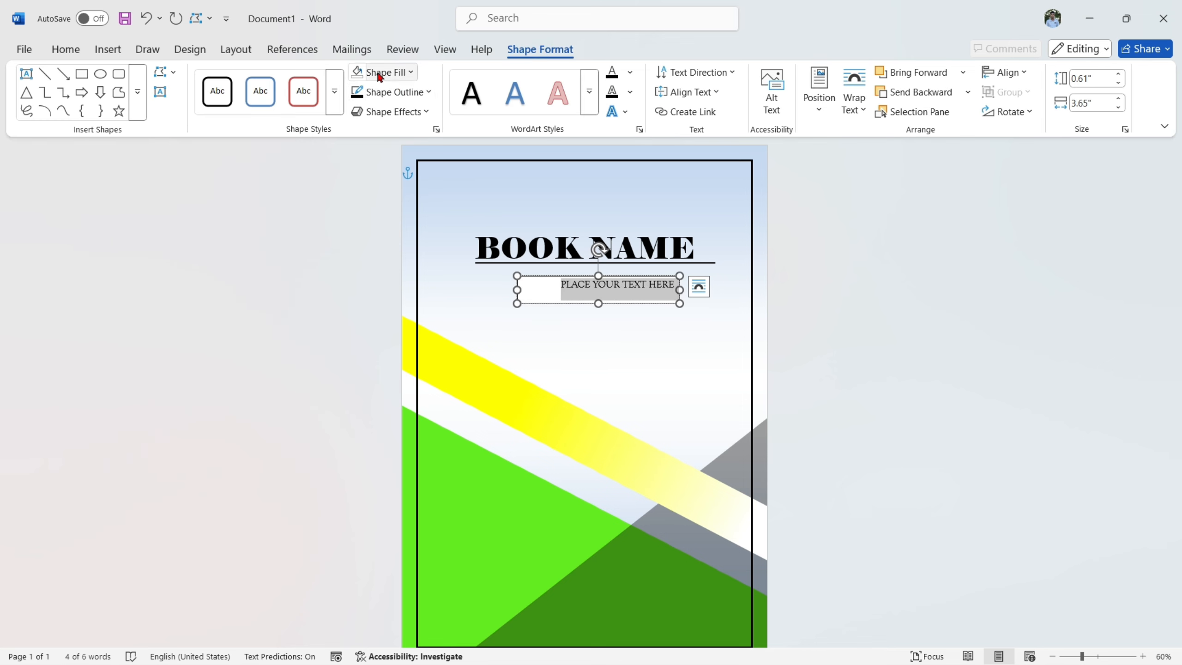
left_click(380, 74)
left_click(399, 385)
left_click(396, 93)
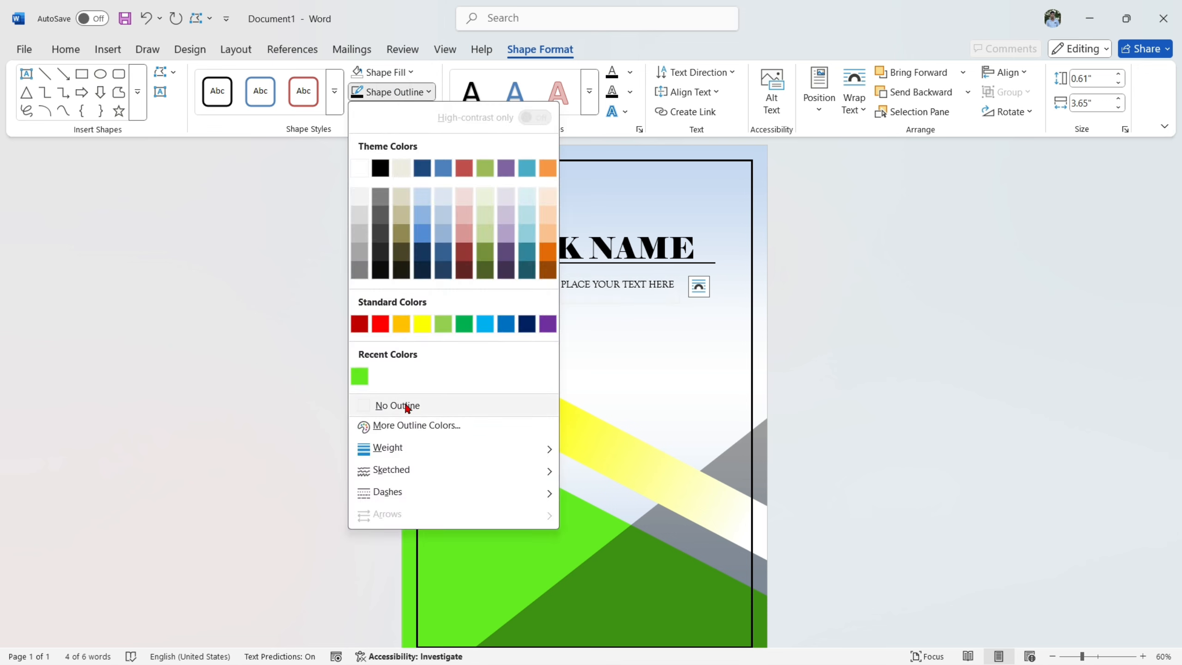
left_click(407, 408)
- Move the "PLACE YOUR TEXT HERE" box up against the title line, aligning its text with the line's right end
key("Left")
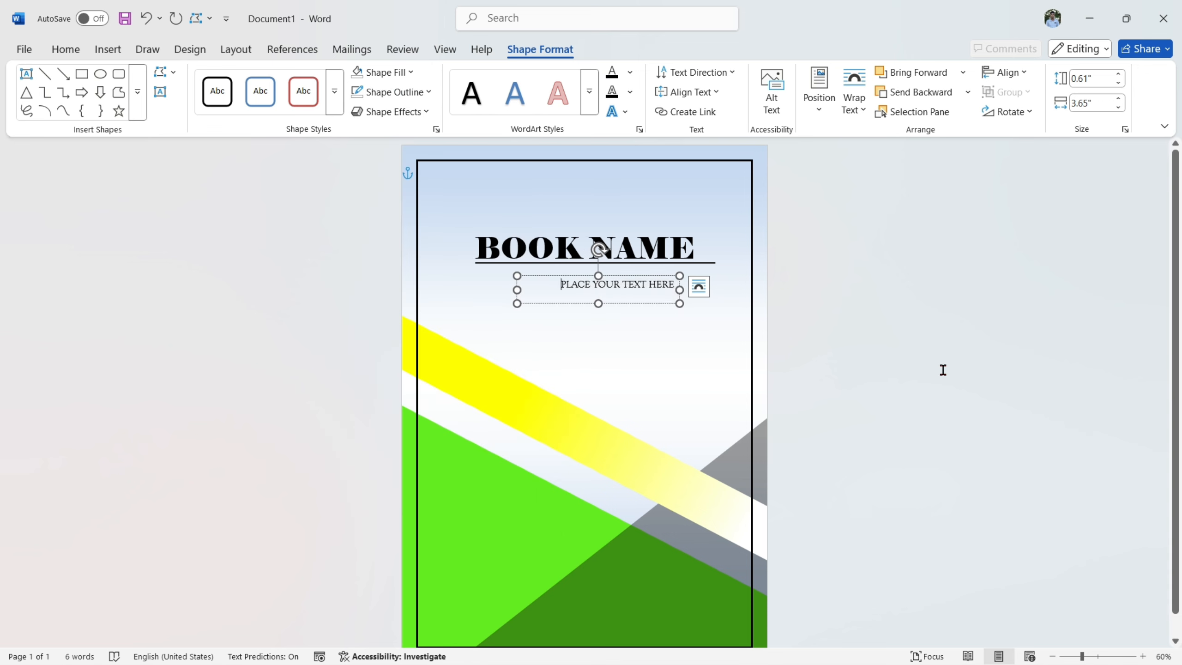
left_click_drag(653, 304, 693, 293)
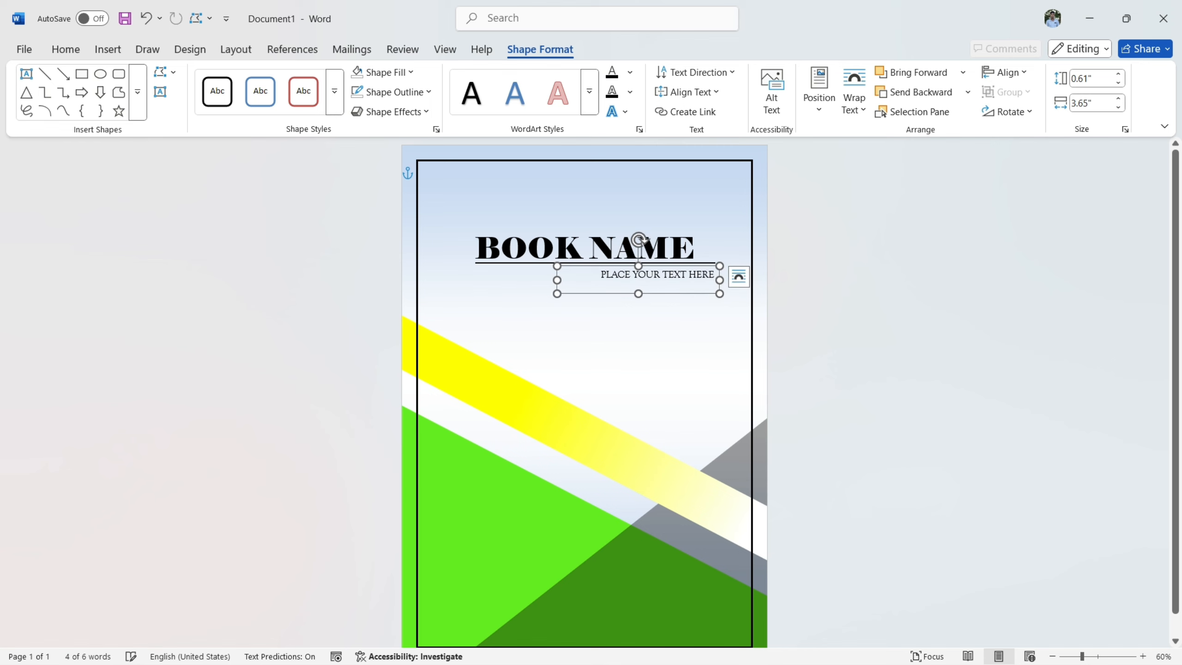
key("Up")
key("Up")
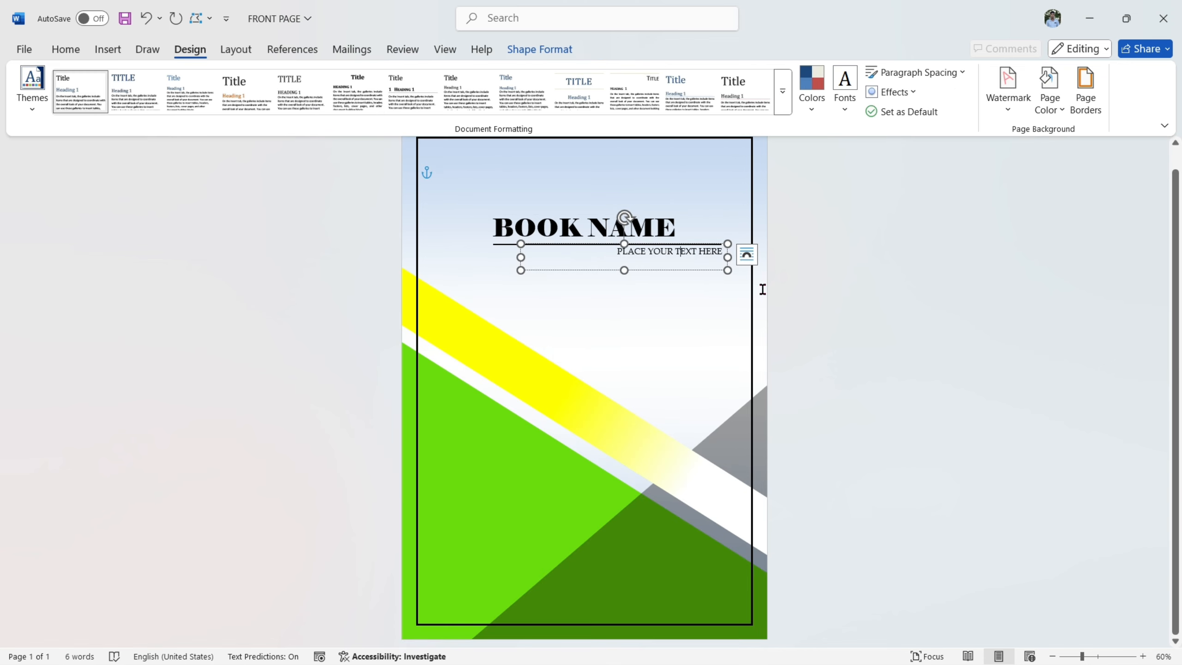
- Apply an outer text shadow from the middle row of presets to the BOOK NAME title
left_click(785, 283)
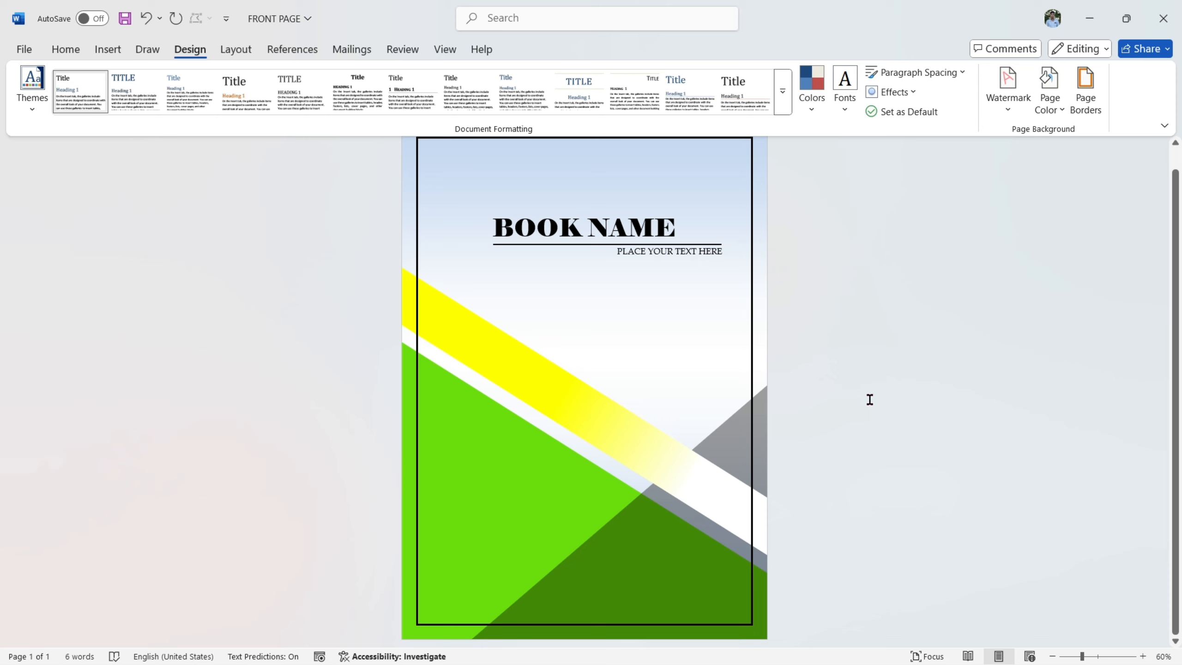
left_click(558, 228)
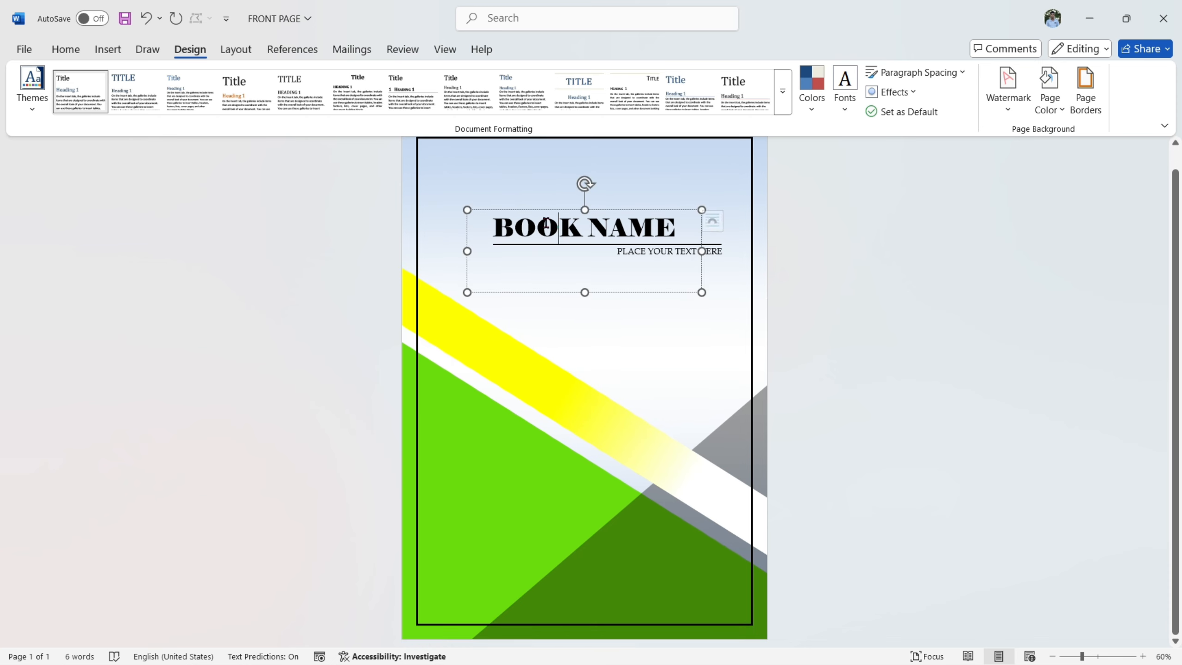
left_click_drag(495, 226, 681, 232)
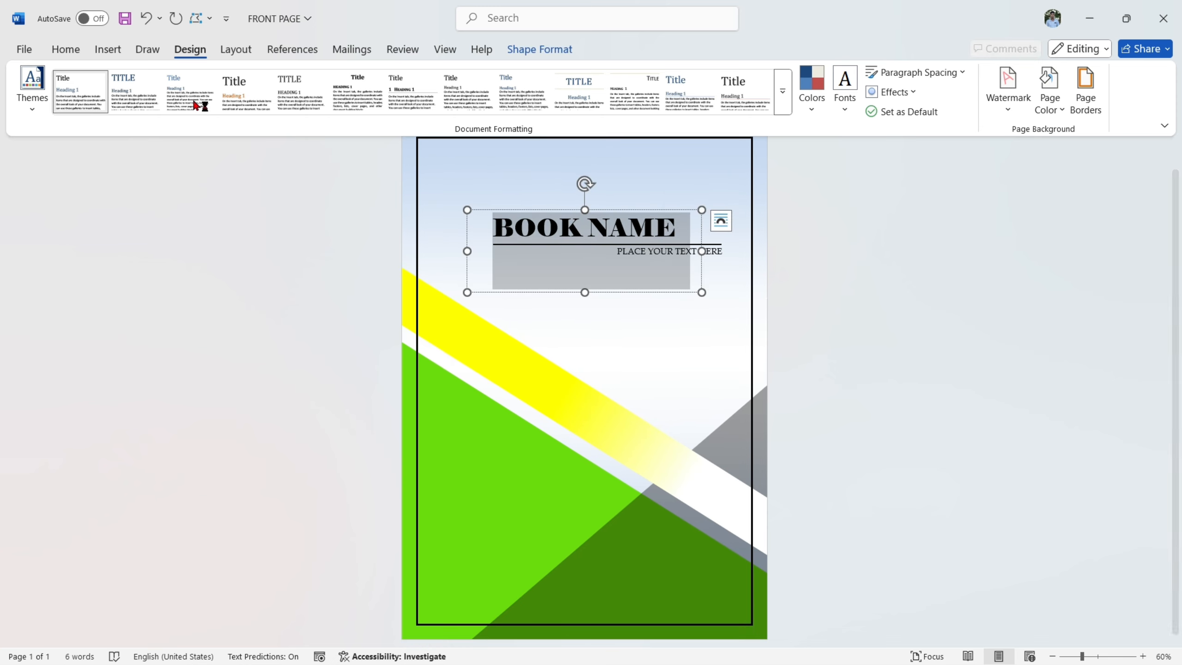
left_click(66, 50)
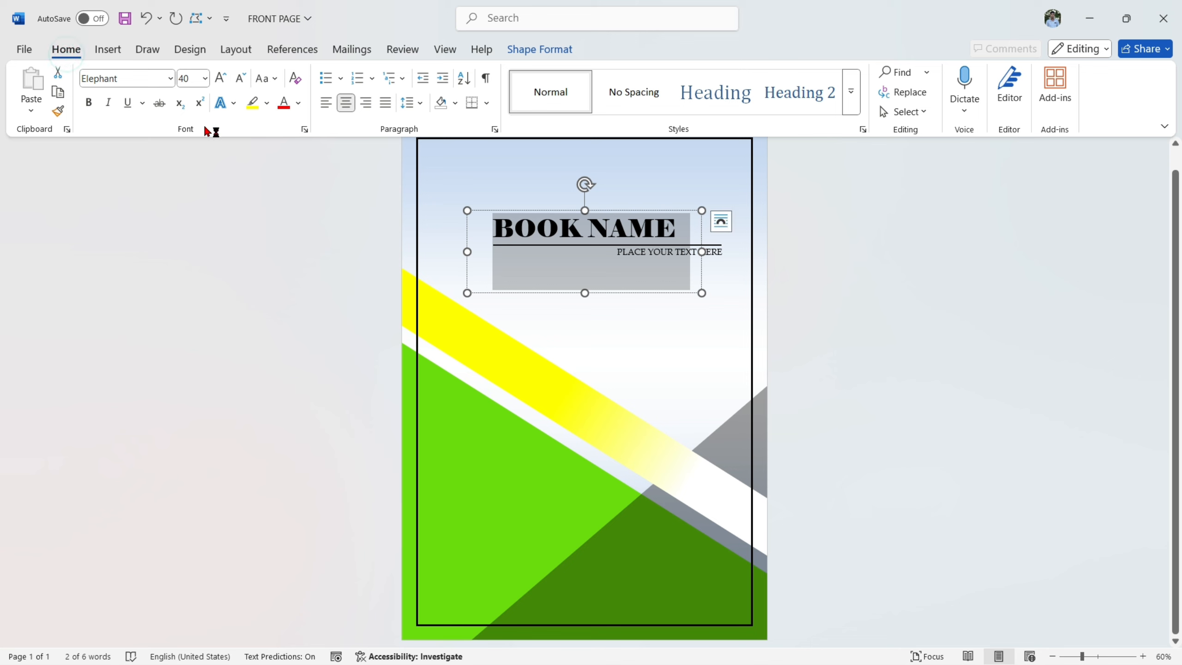
left_click(233, 104)
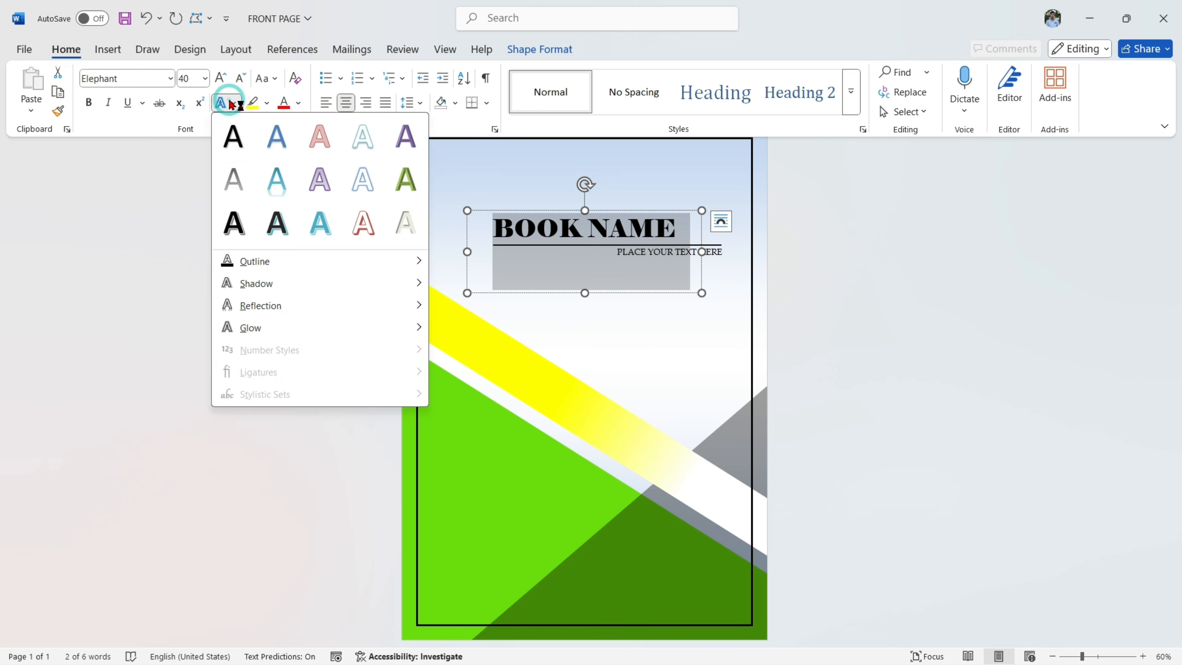
mouse_move(257, 283)
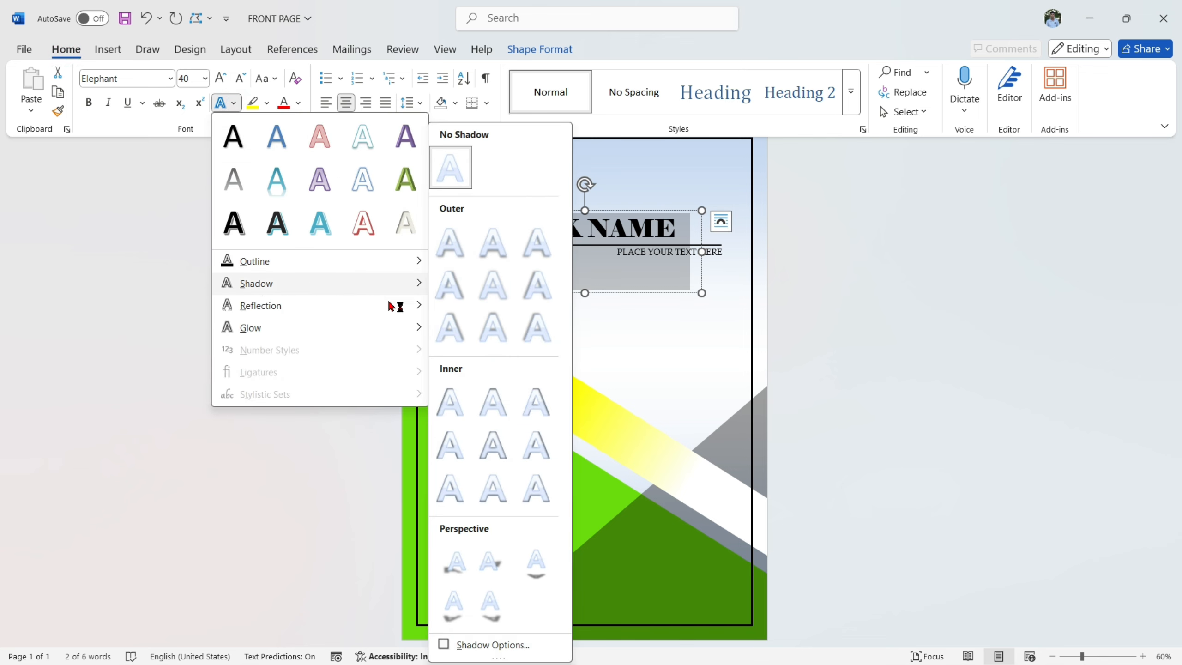
left_click(475, 286)
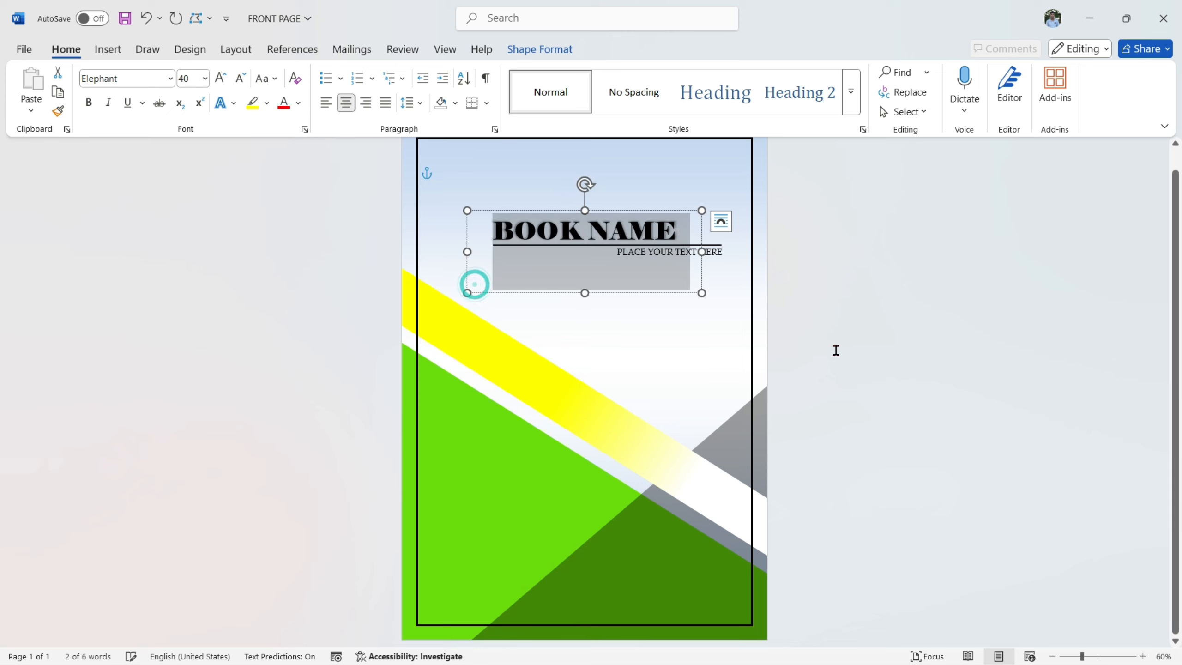
left_click(839, 280)
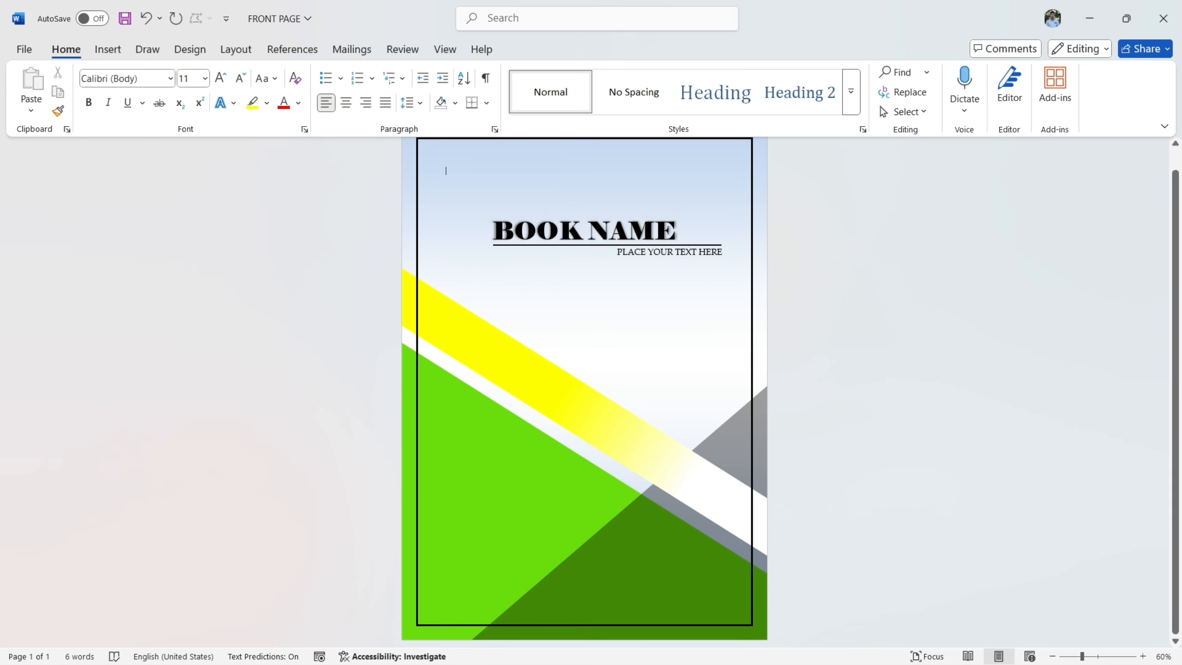
- Draw a text box about 3.11" wide and 1.08" high on the green shape, containing "LOREM"
left_click(110, 49)
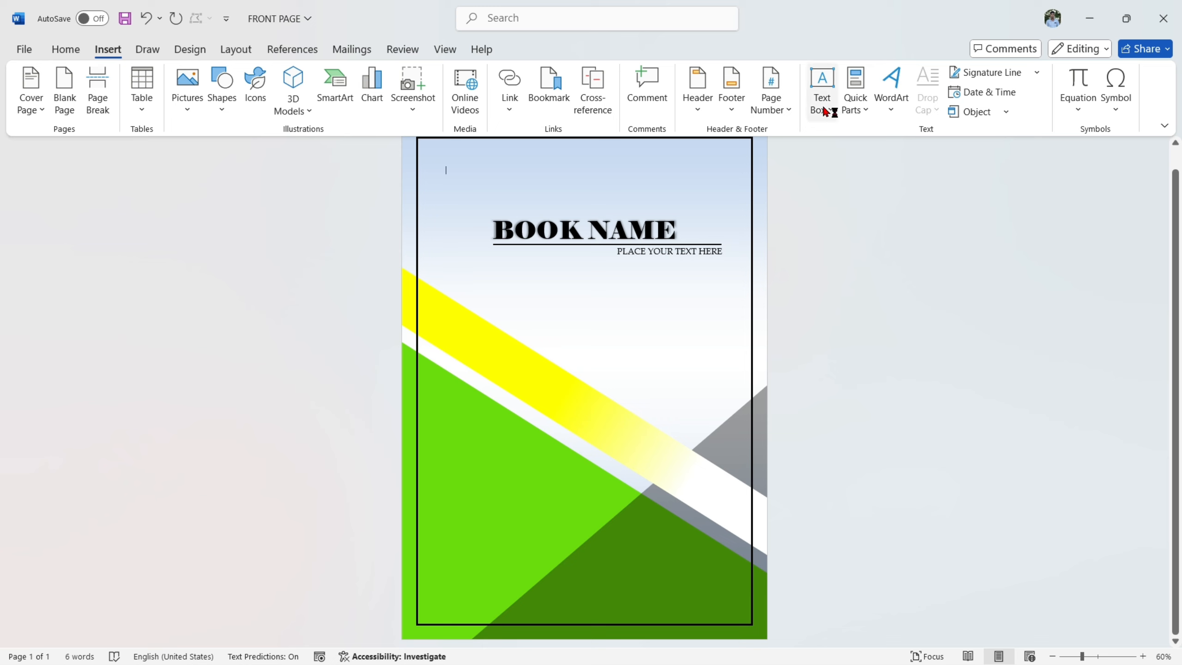
left_click(812, 93)
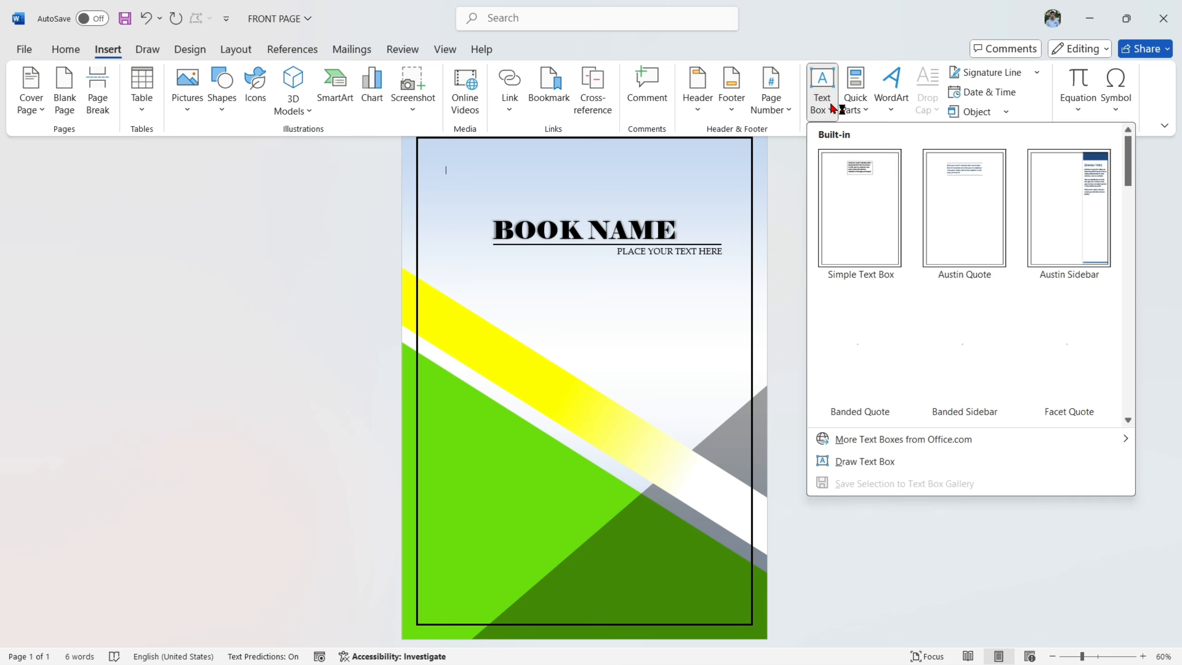
left_click(859, 464)
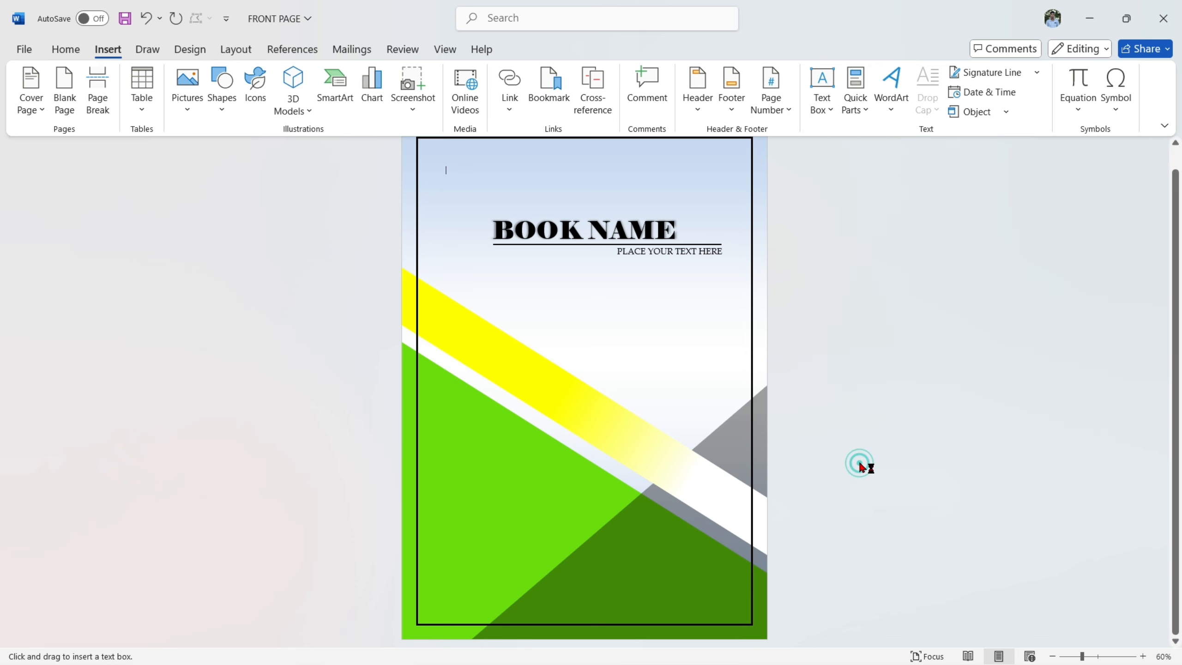
mouse_move(442, 447)
left_mouse_down()
mouse_move(454, 475)
mouse_move(580, 495)
left_mouse_up()
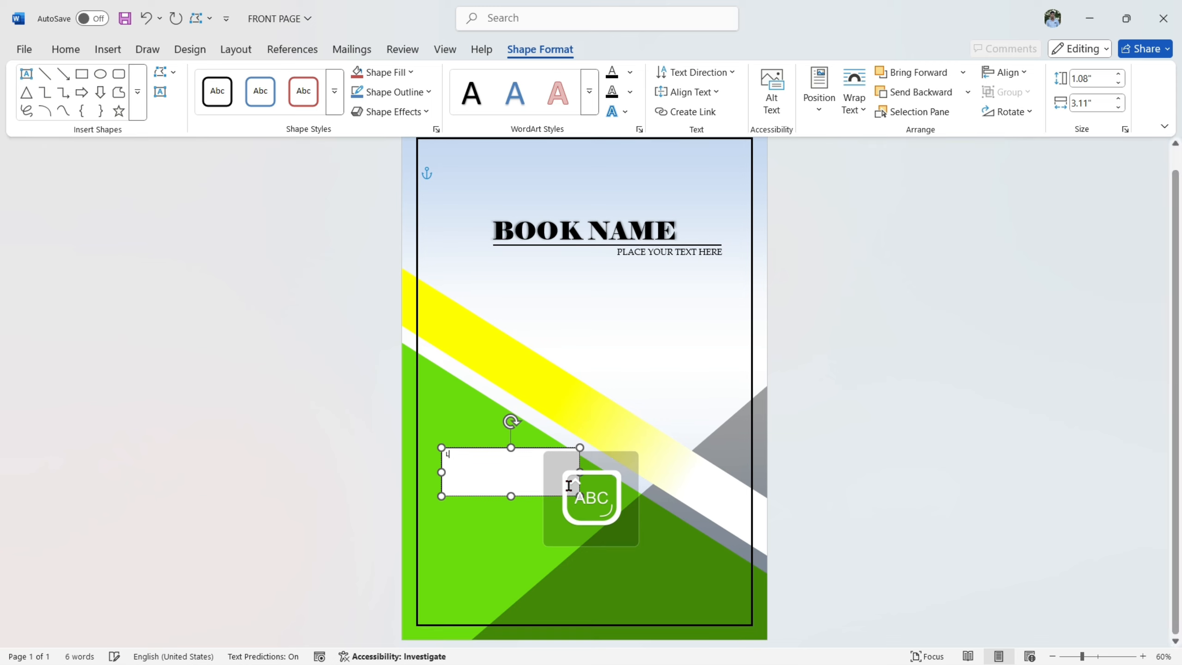
type("LOREM")
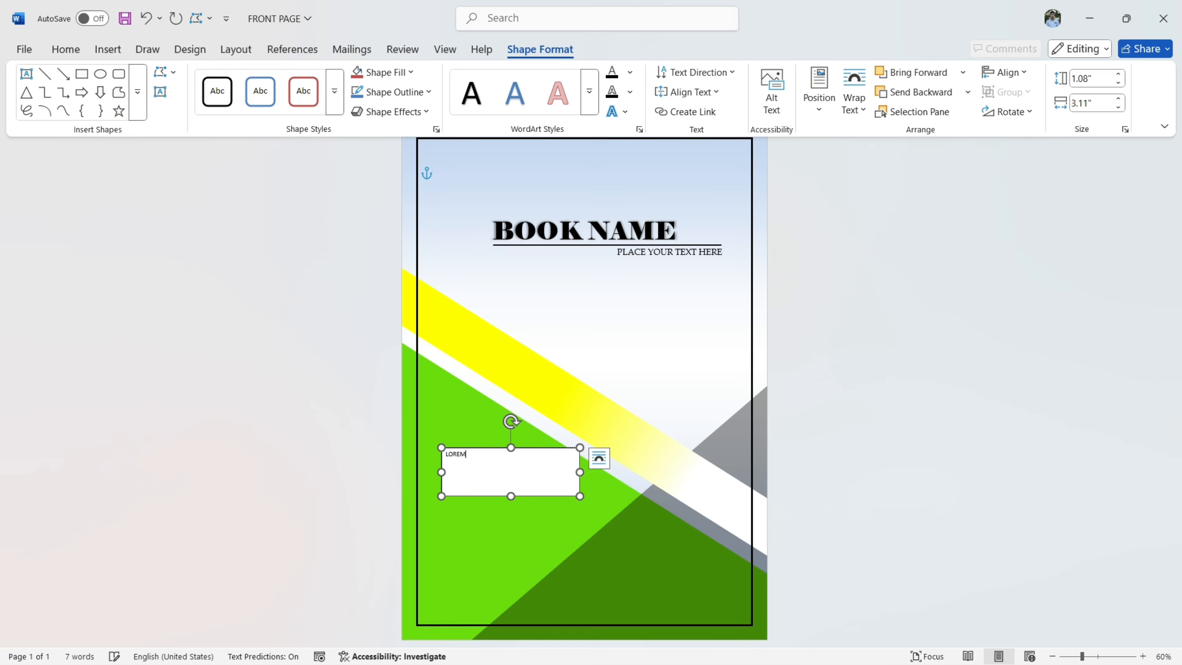
- Format the "LOREM" text in 40-point Book Antiqua
left_click_drag(480, 454, 433, 454)
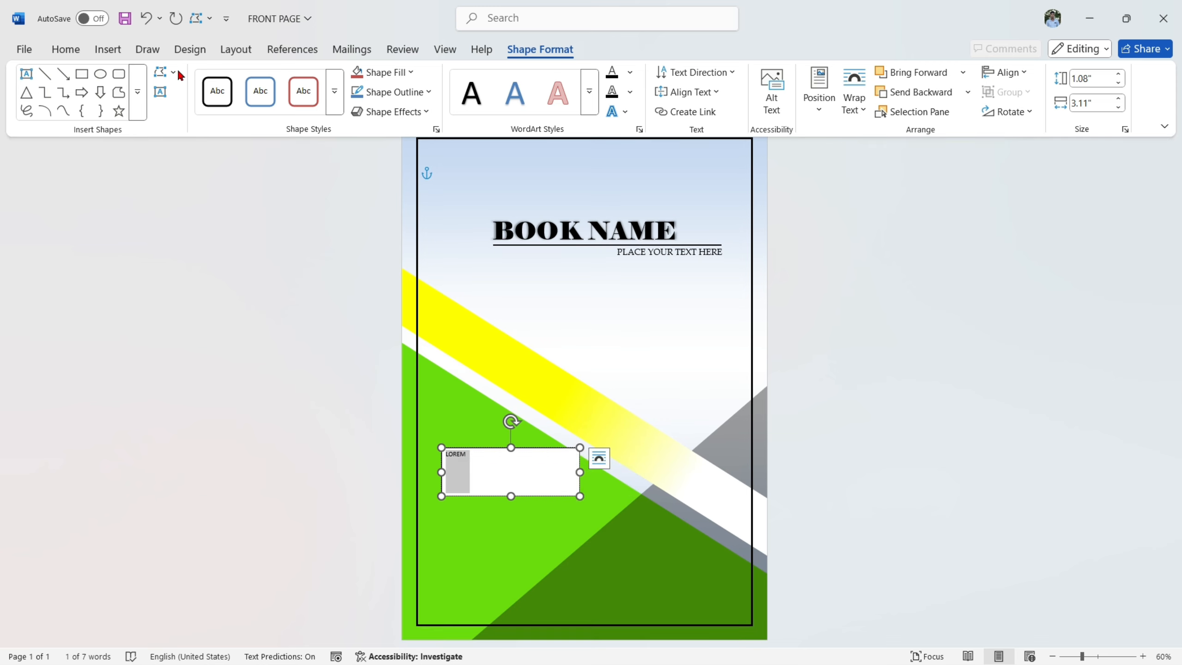
left_click(66, 49)
left_click(223, 80)
left_click(223, 80)
left_click(223, 80)
left_click(223, 80)
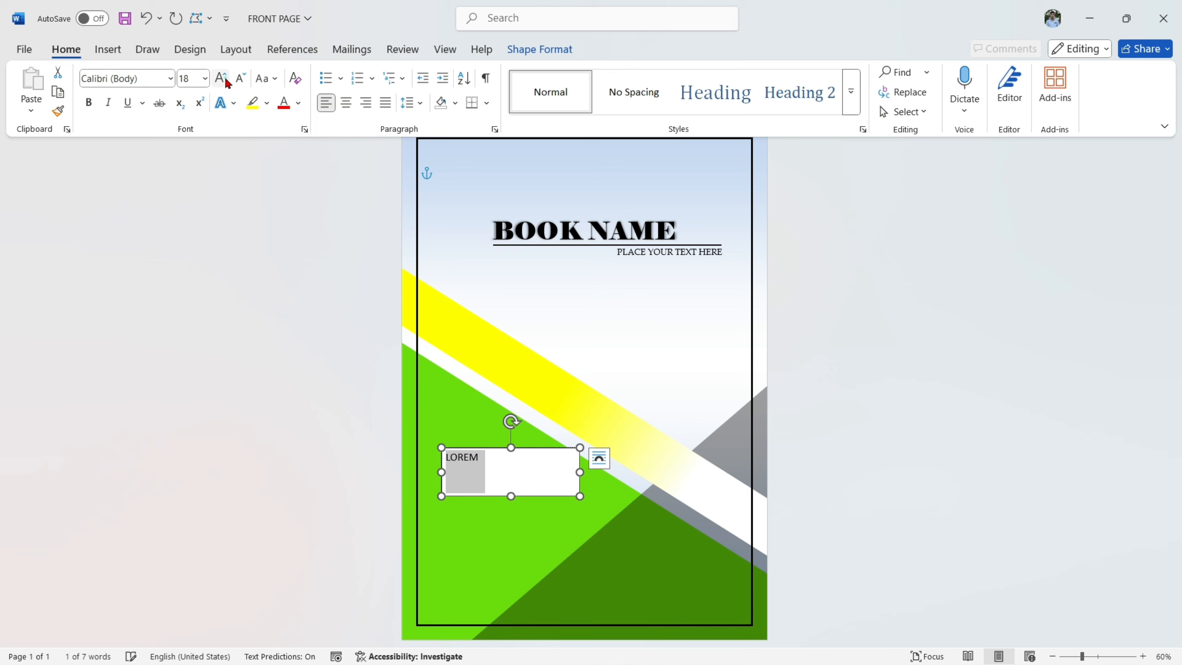
left_click(224, 79)
left_click(223, 80)
left_click(223, 80)
left_click(223, 80)
left_click(223, 80)
left_click(223, 80)
left_click(223, 80)
left_click(170, 78)
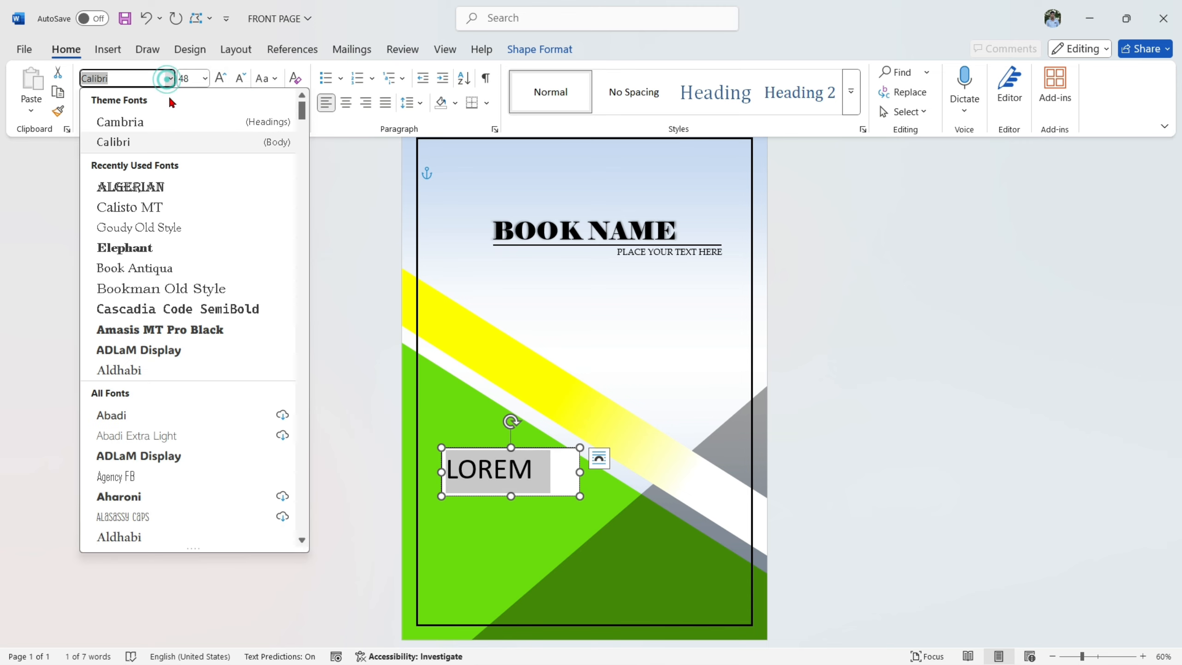
left_click(134, 269)
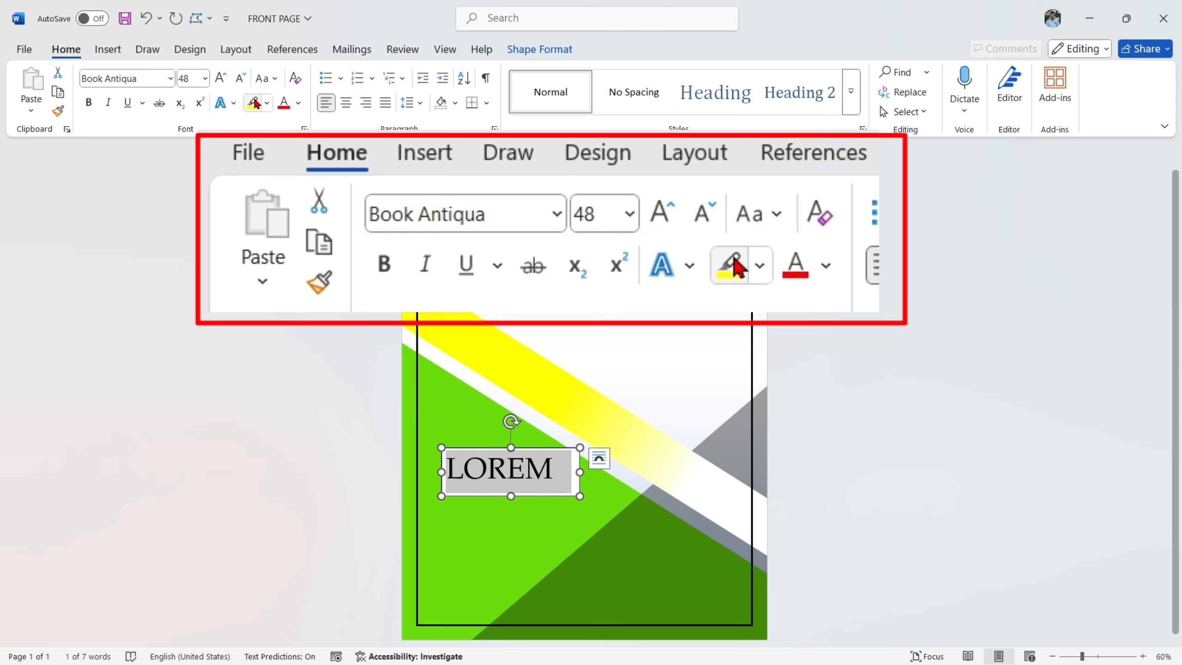
left_click(193, 82)
key("BackSpace")
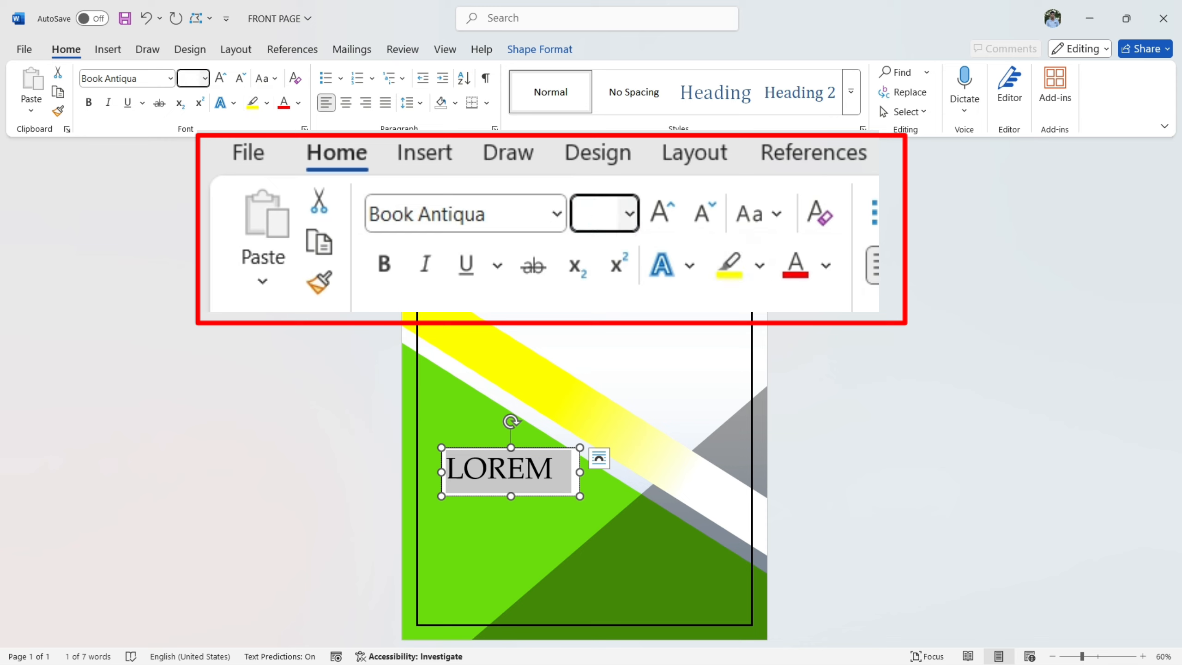
key("Return")
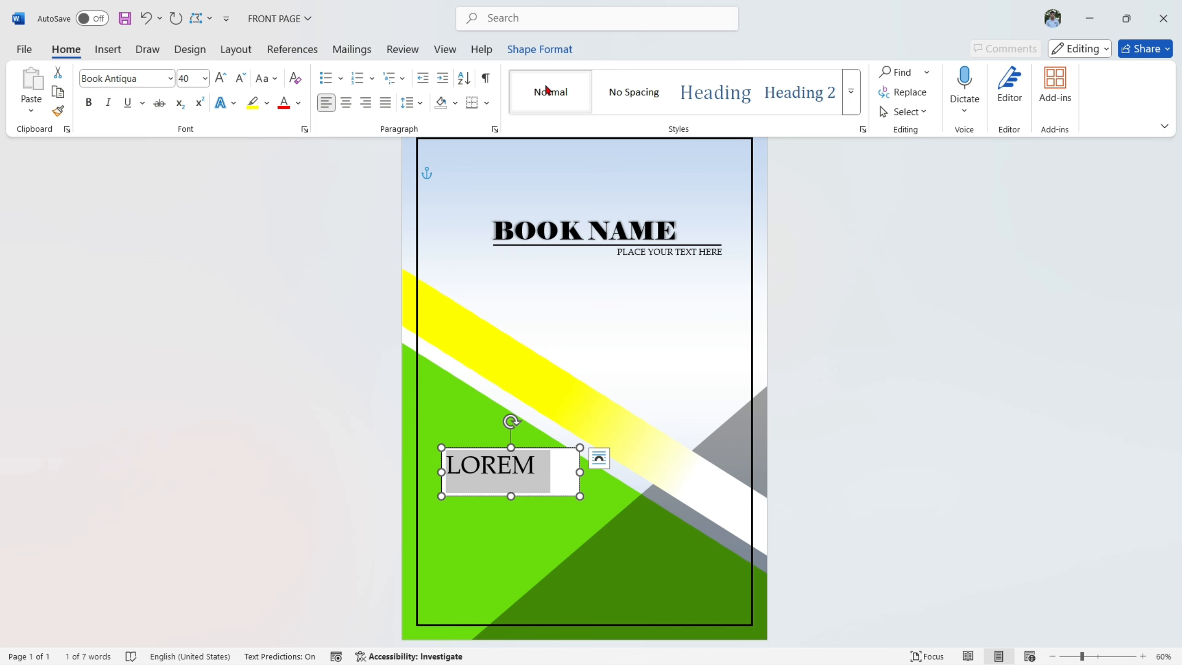
- Remove the fill and outline from the "LOREM" text box
left_click(540, 49)
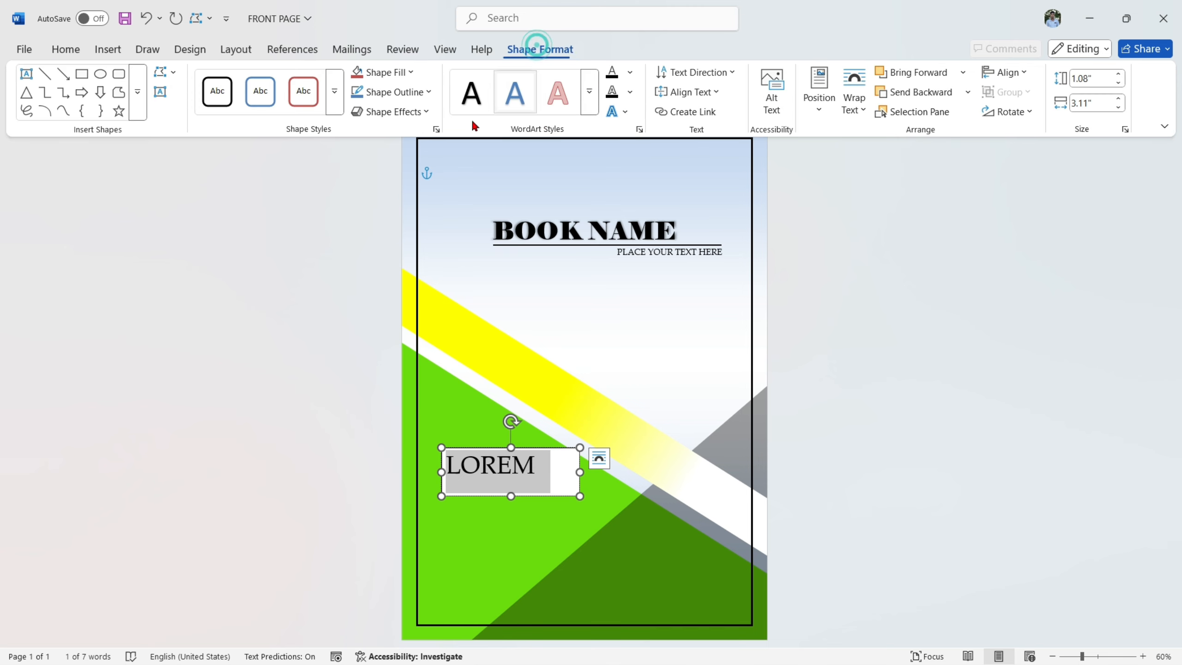
left_click(391, 72)
left_click(415, 333)
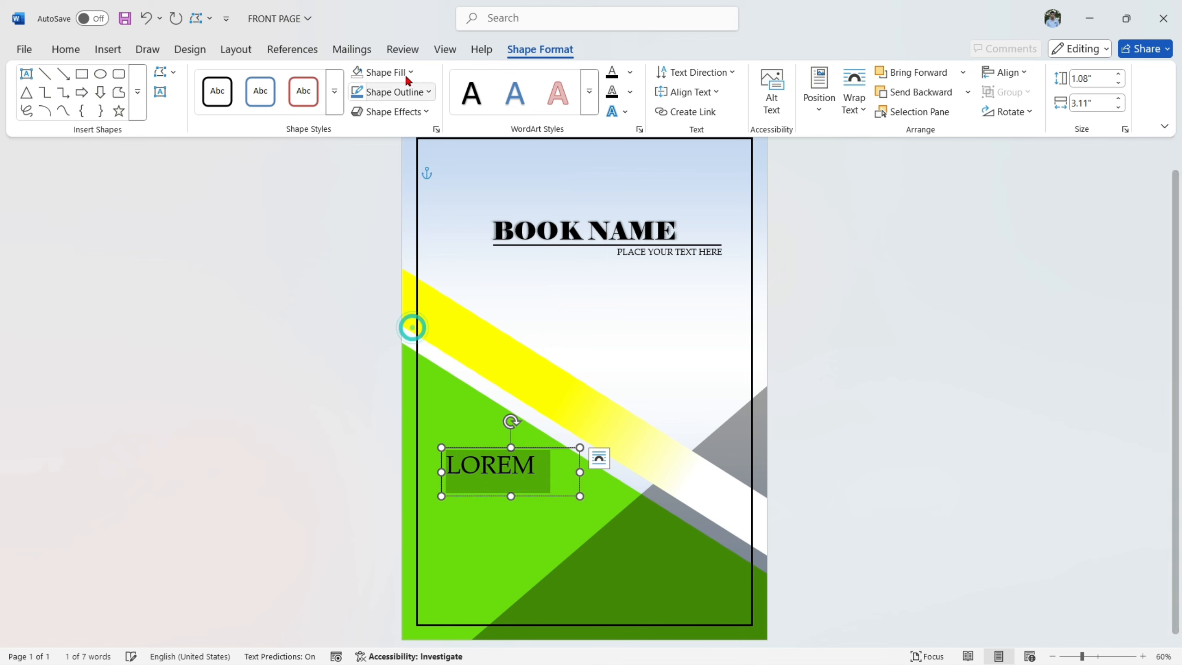
left_click(391, 92)
left_click(403, 354)
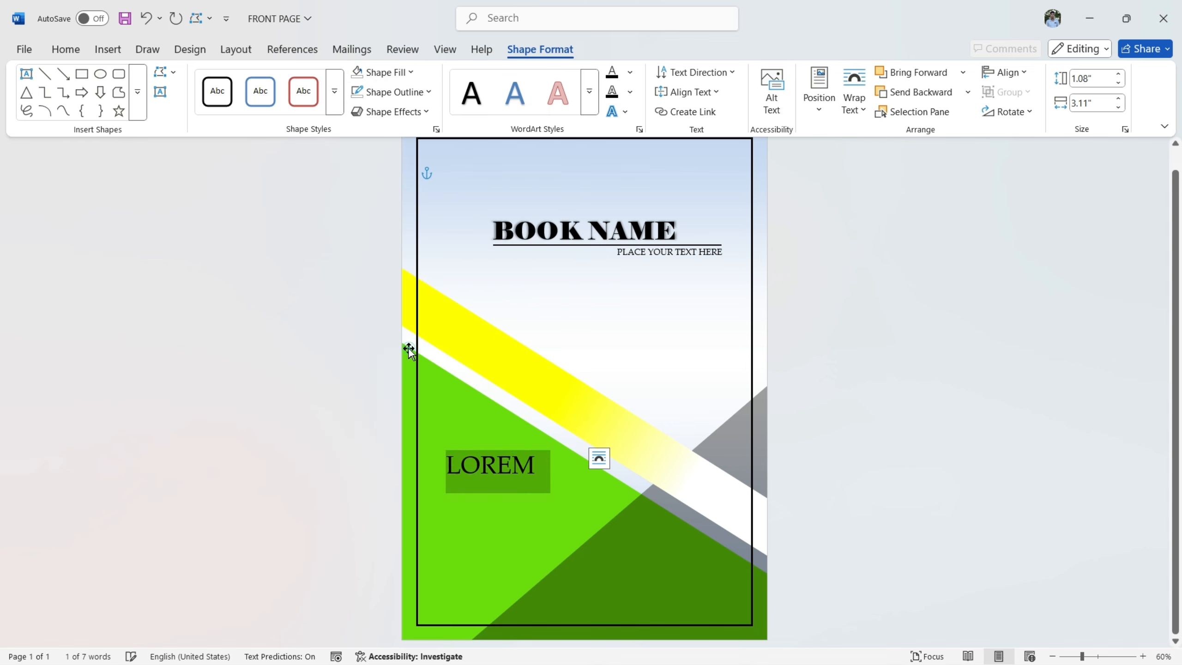
- Enlarge only the initial L of "LOREM" by two font-size increments
left_click(475, 472)
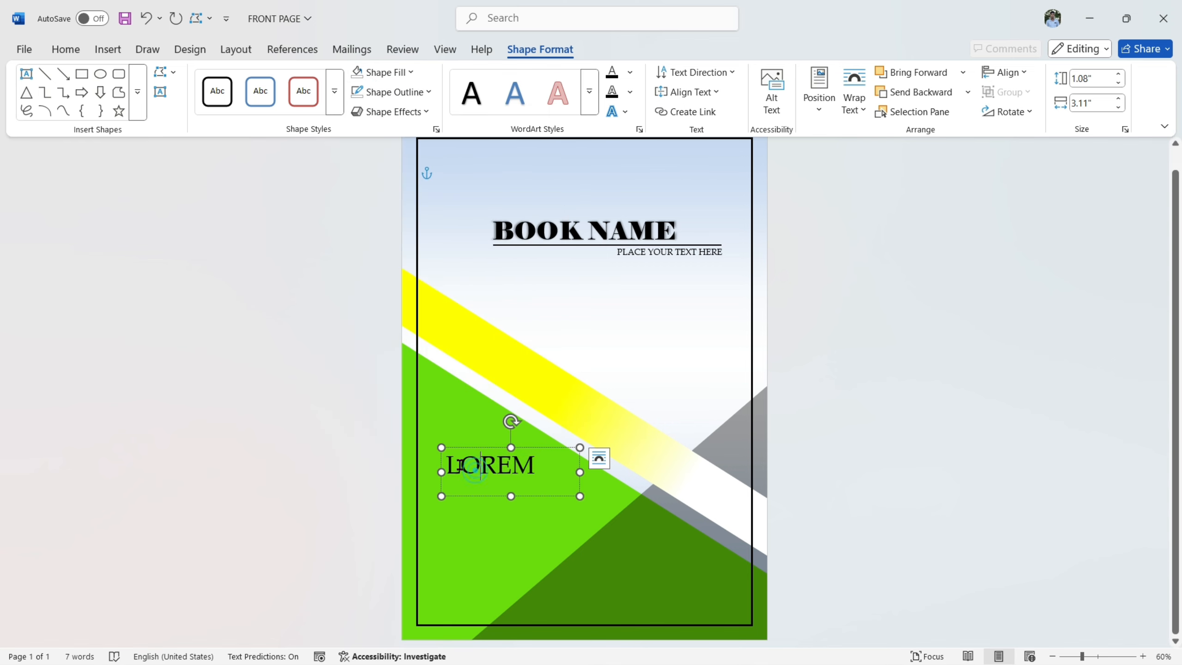
left_click_drag(454, 464, 447, 465)
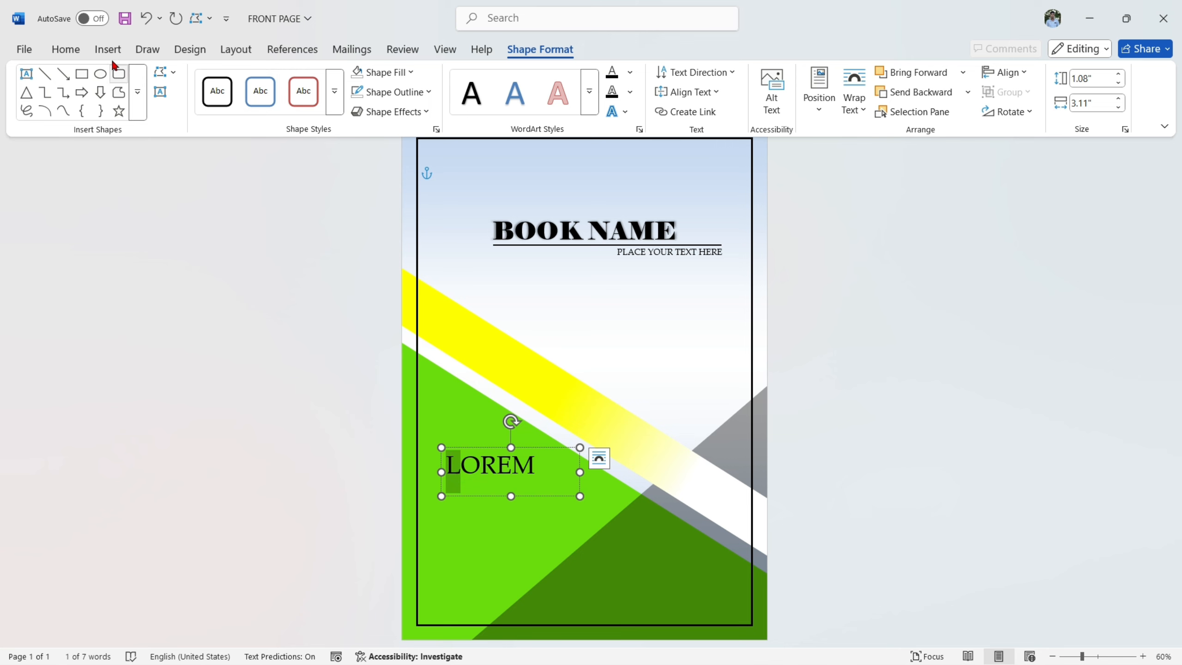
left_click(67, 49)
left_click(219, 76)
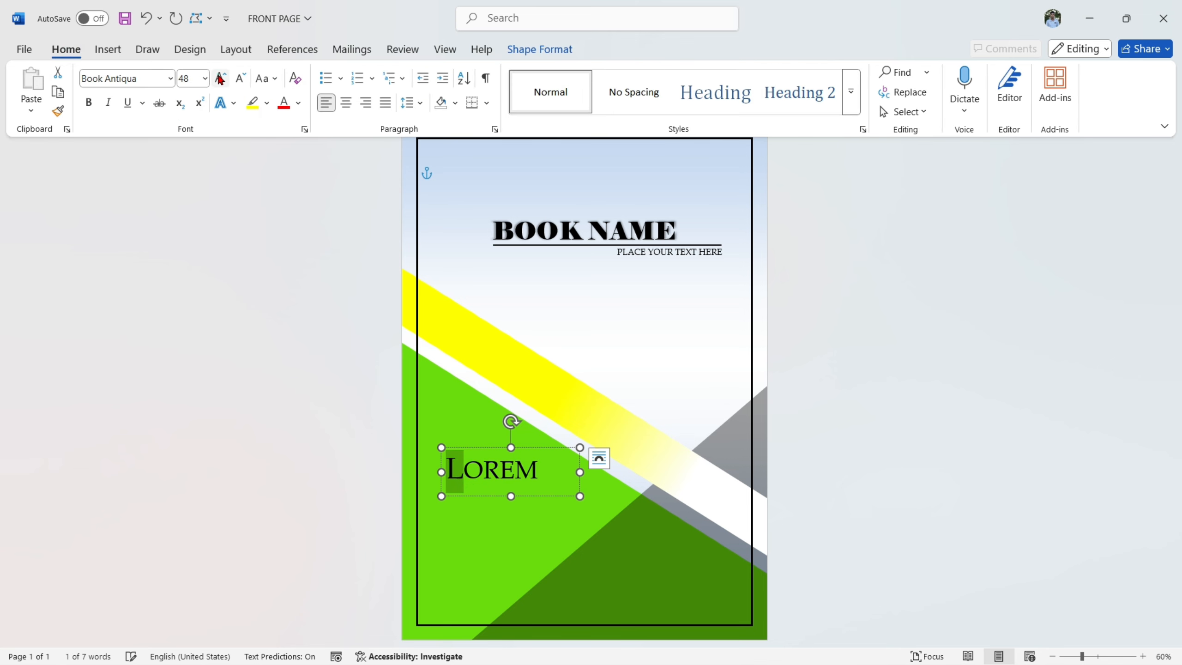
left_click(219, 77)
left_click(953, 464)
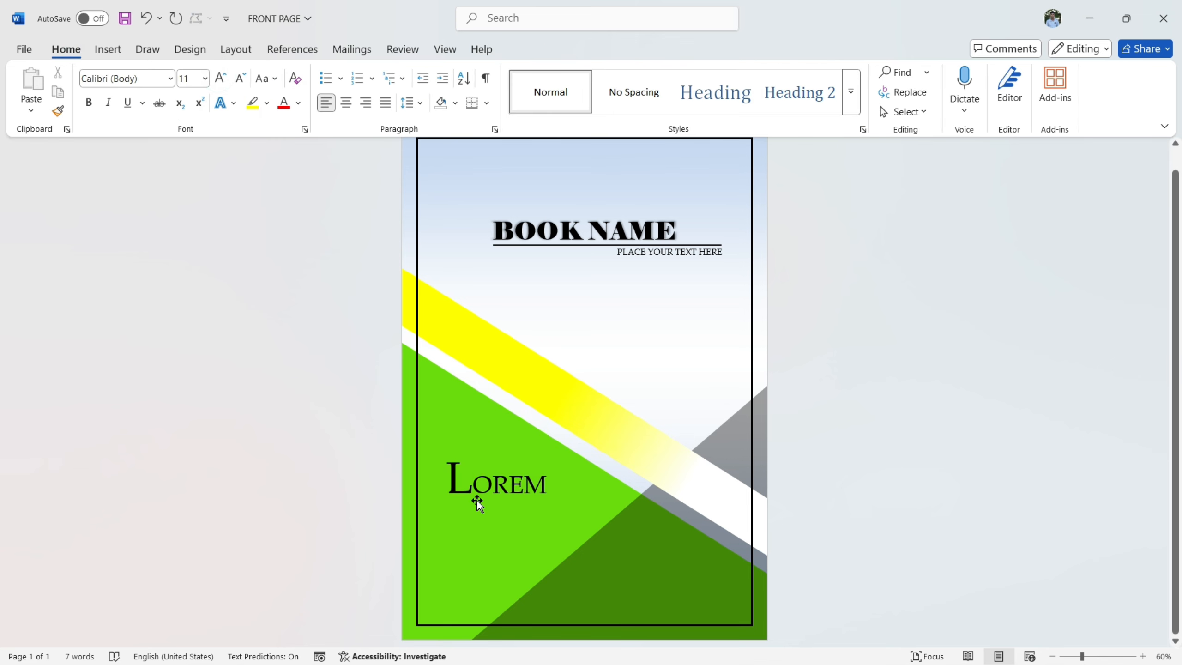
- Shift the "LOREM" text box slightly to the right and down on the green shape
left_click(532, 483)
left_click_drag(545, 449, 565, 452)
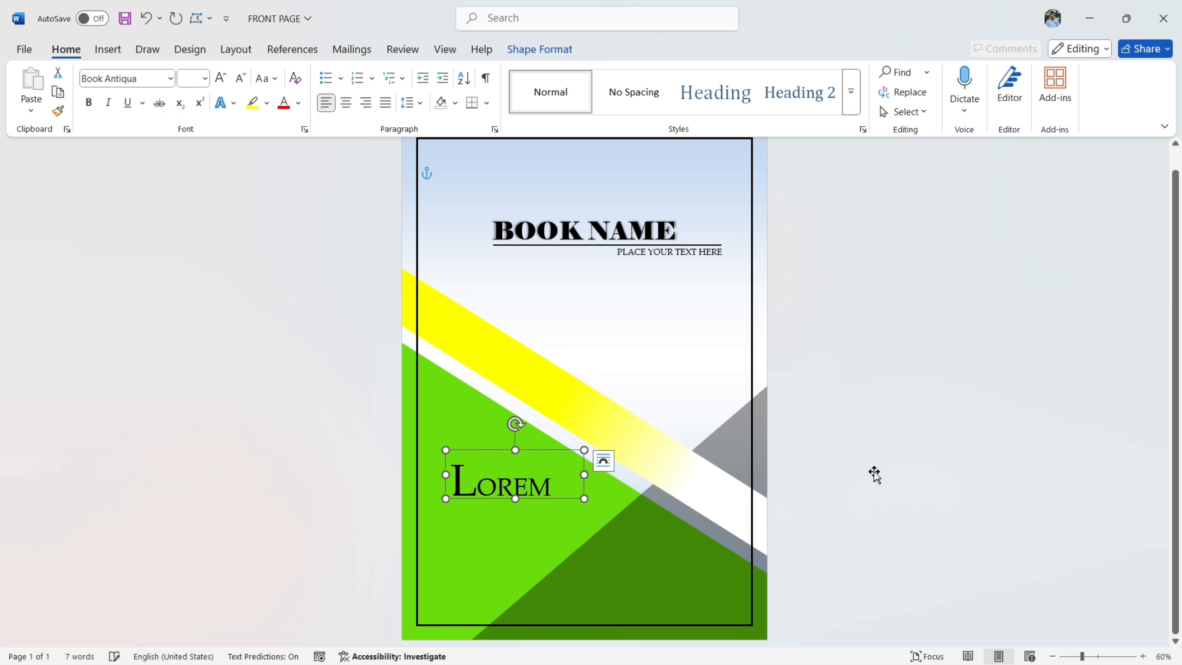
left_click(913, 425)
- Draw a horizontal line about 6.36" long just beneath "LOREM", extending from the L toward the right page border
left_click(108, 50)
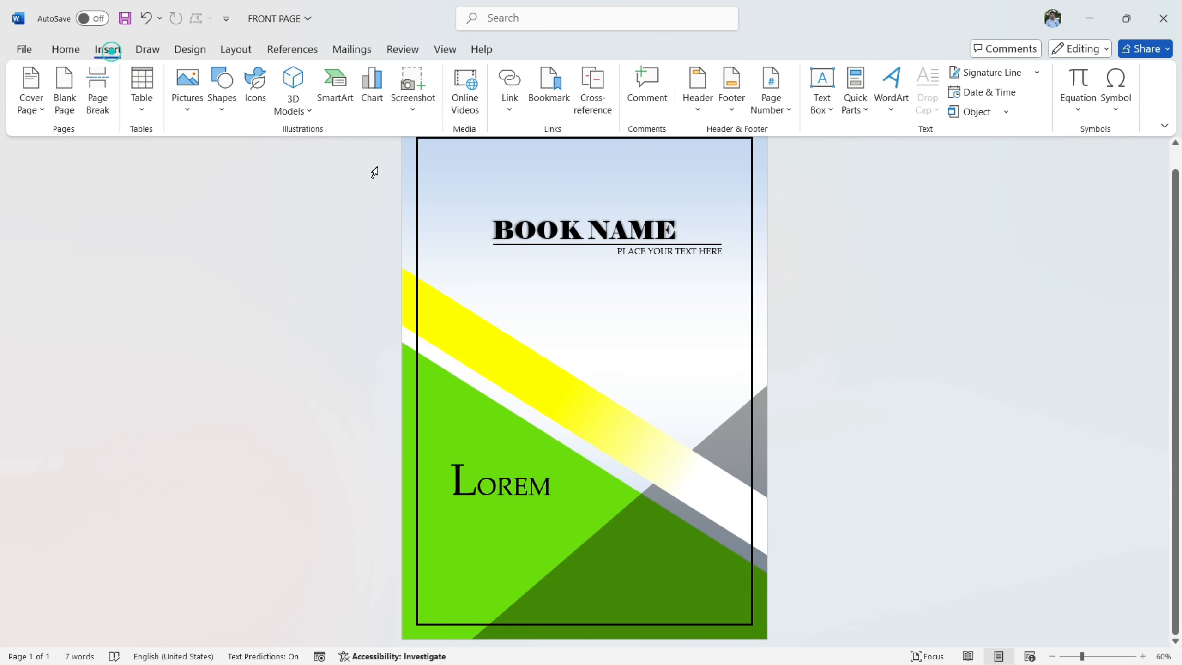
left_click(219, 100)
left_click(236, 155)
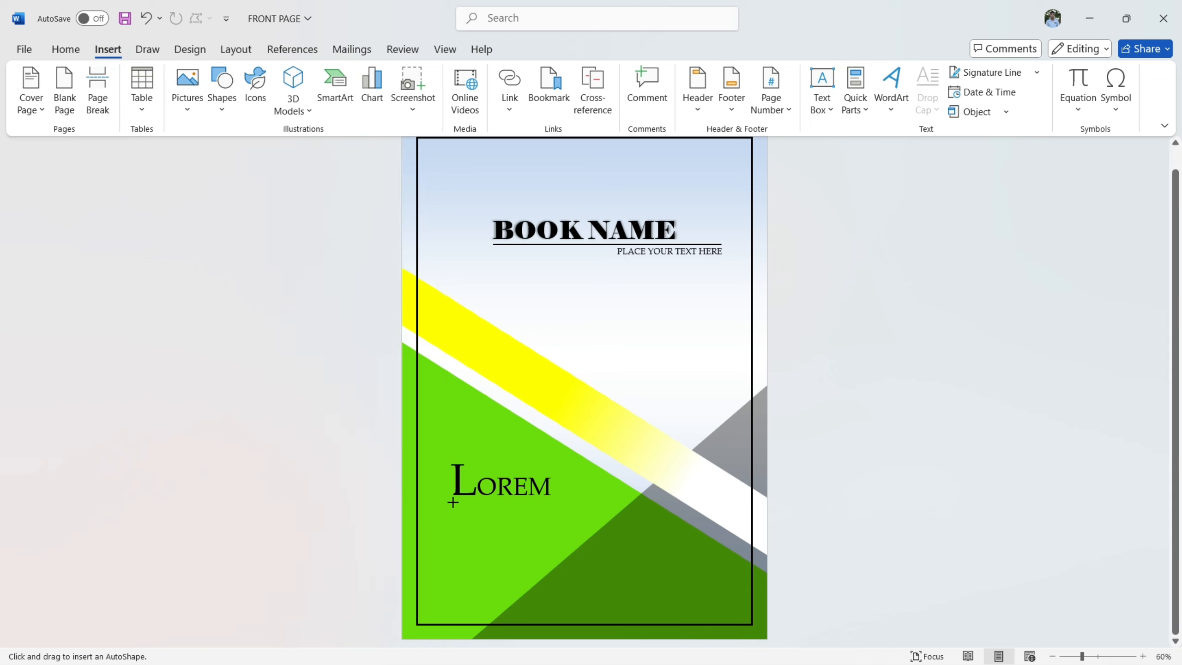
left_click_drag(453, 503, 593, 501)
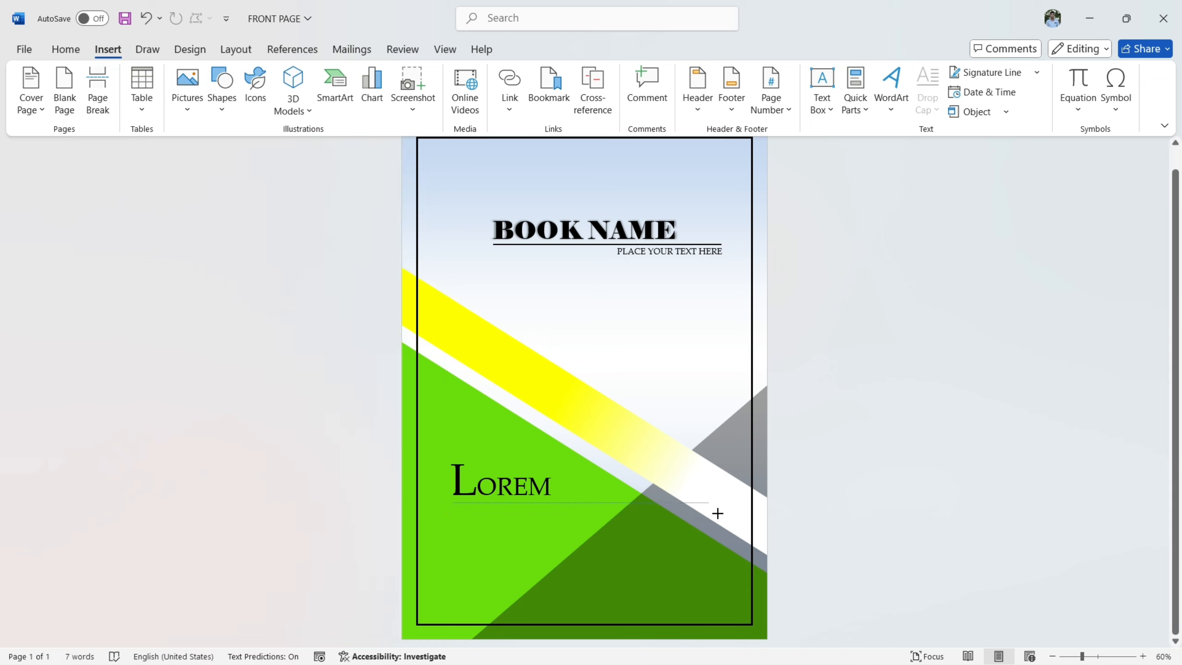
left_click_drag(736, 511, 736, 511)
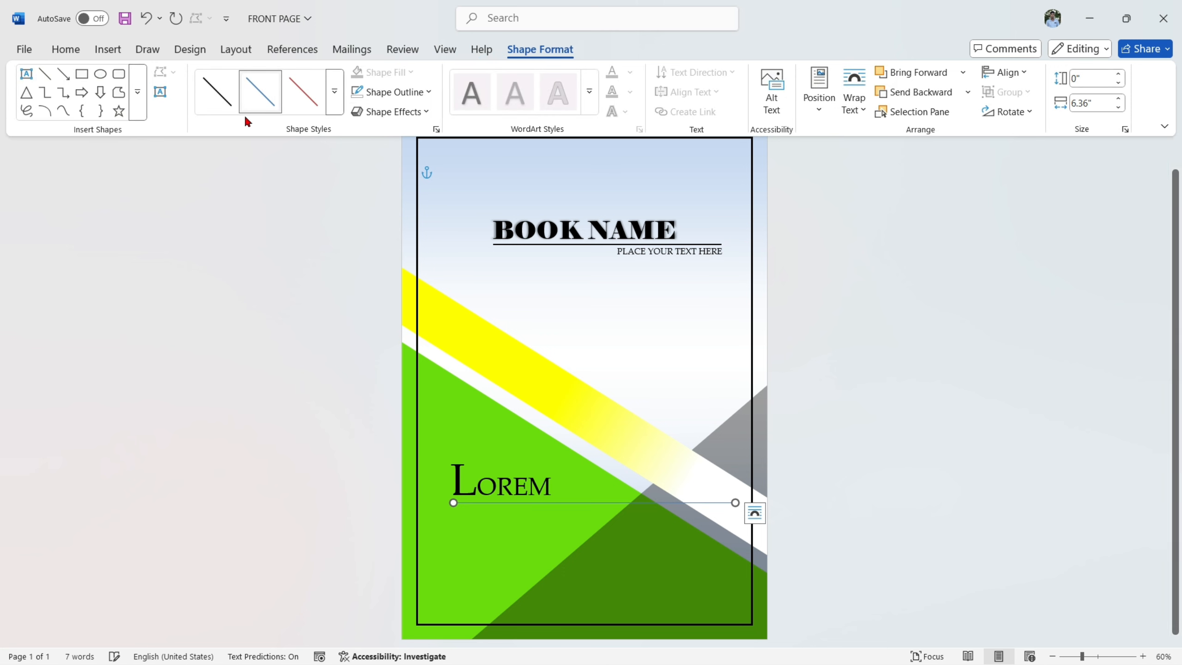
- Color the line beneath "LOREM" white and set its weight to 3 pt
left_click(382, 92)
left_click(360, 165)
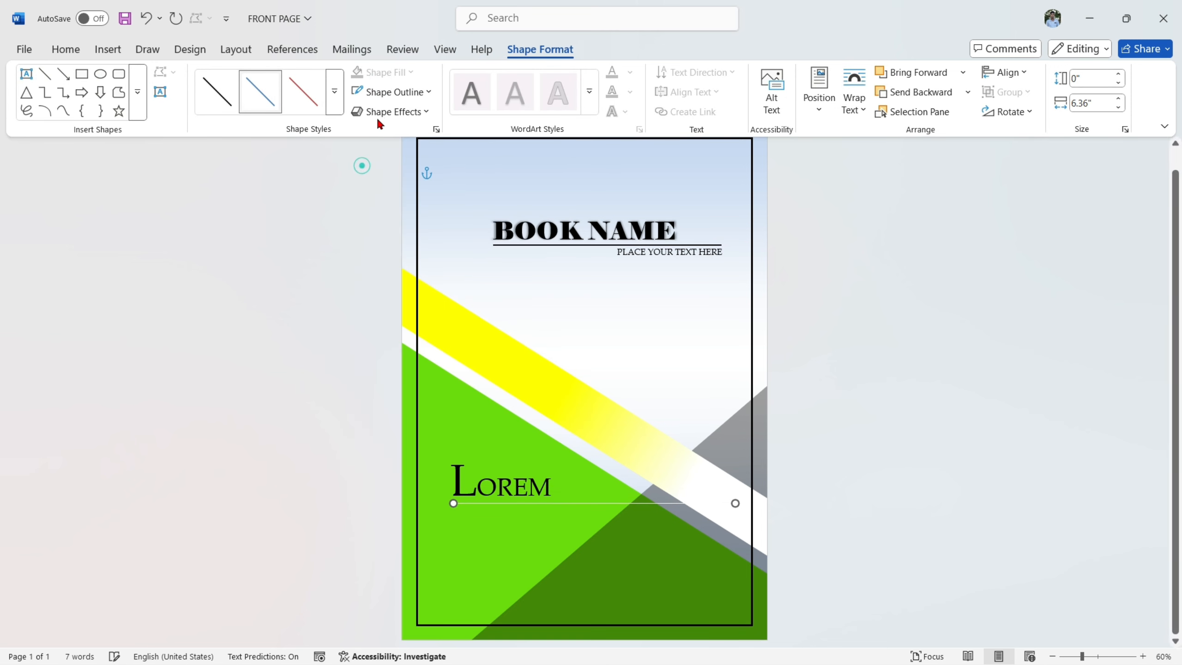
left_click(391, 92)
mouse_move(435, 397)
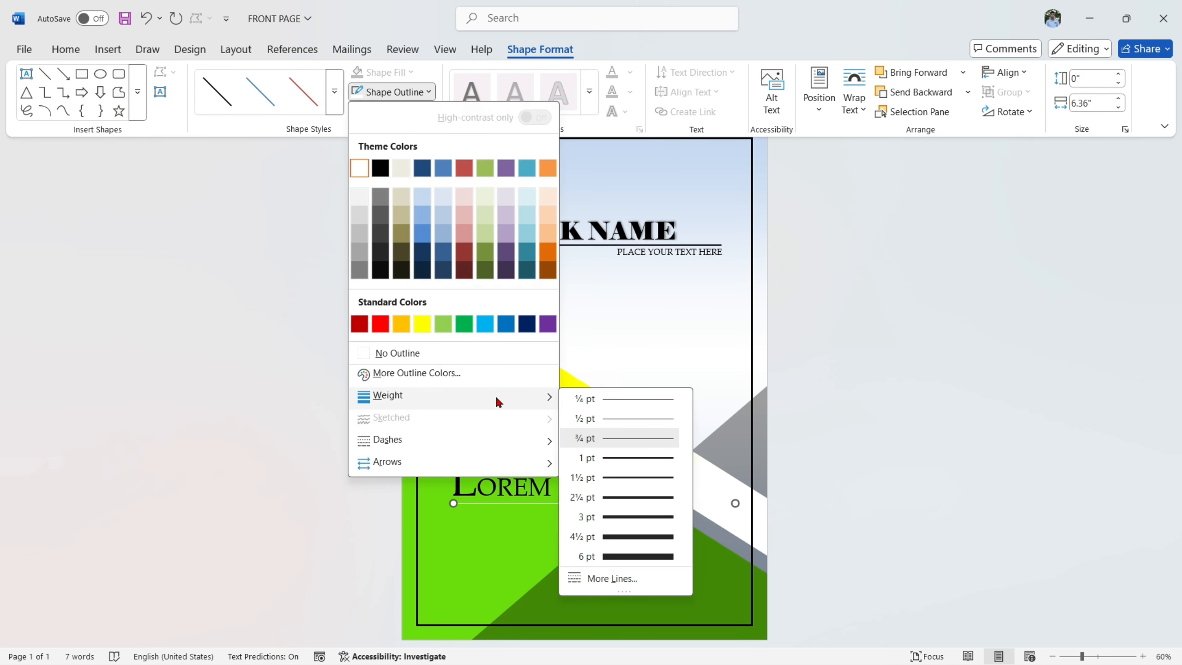
left_click(628, 517)
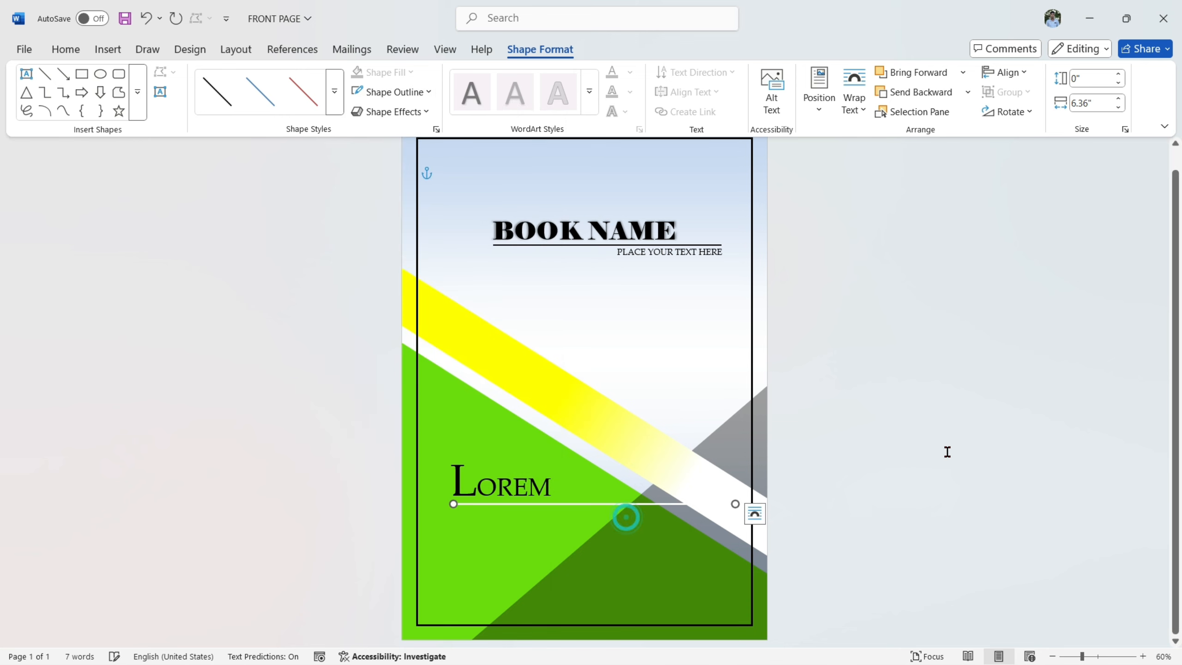
left_click(947, 451)
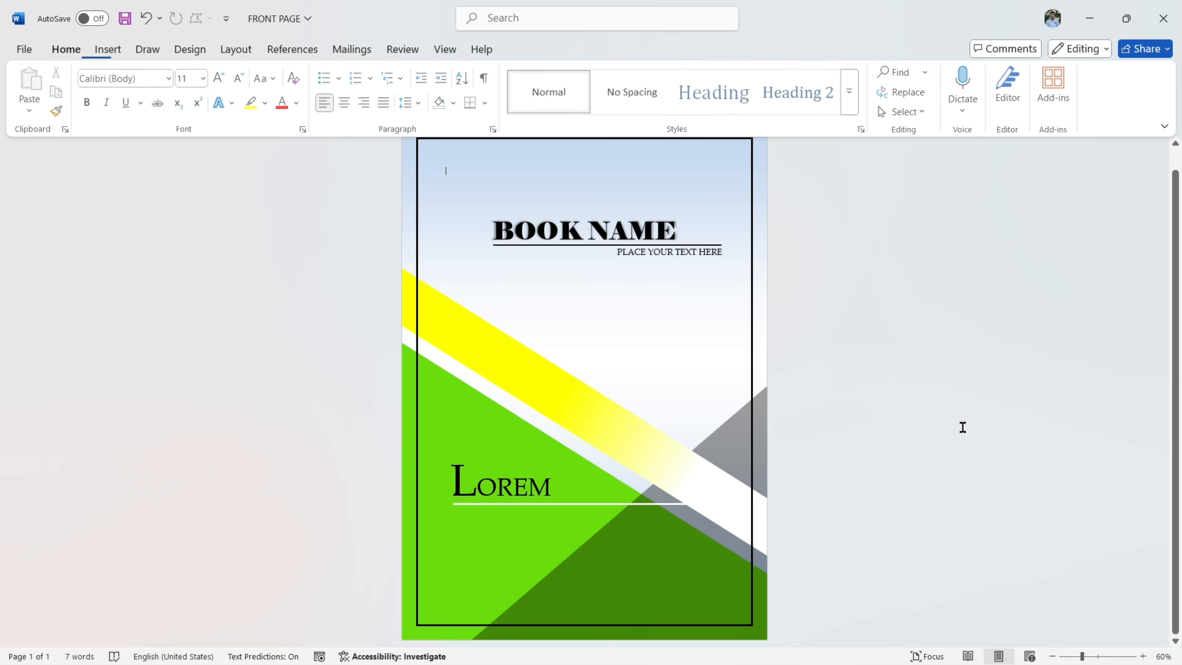
- Draw a text box about 1.93" high and 5.51" wide beneath the white line under "LOREM"
left_click(108, 49)
left_click(825, 100)
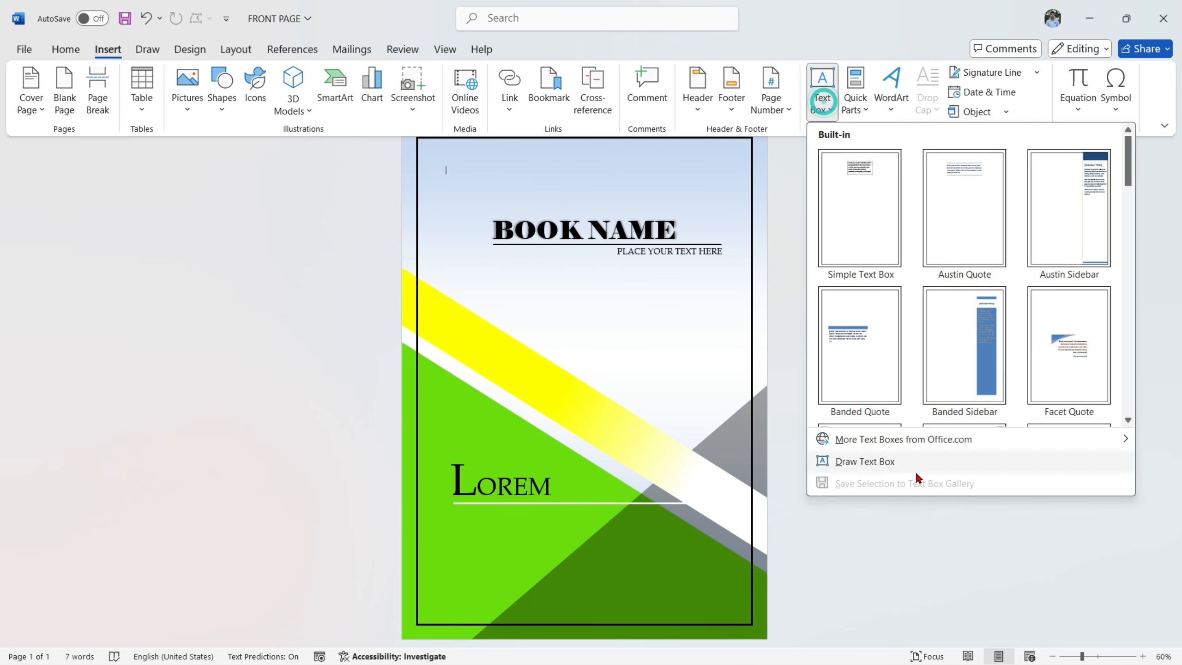
left_click(881, 464)
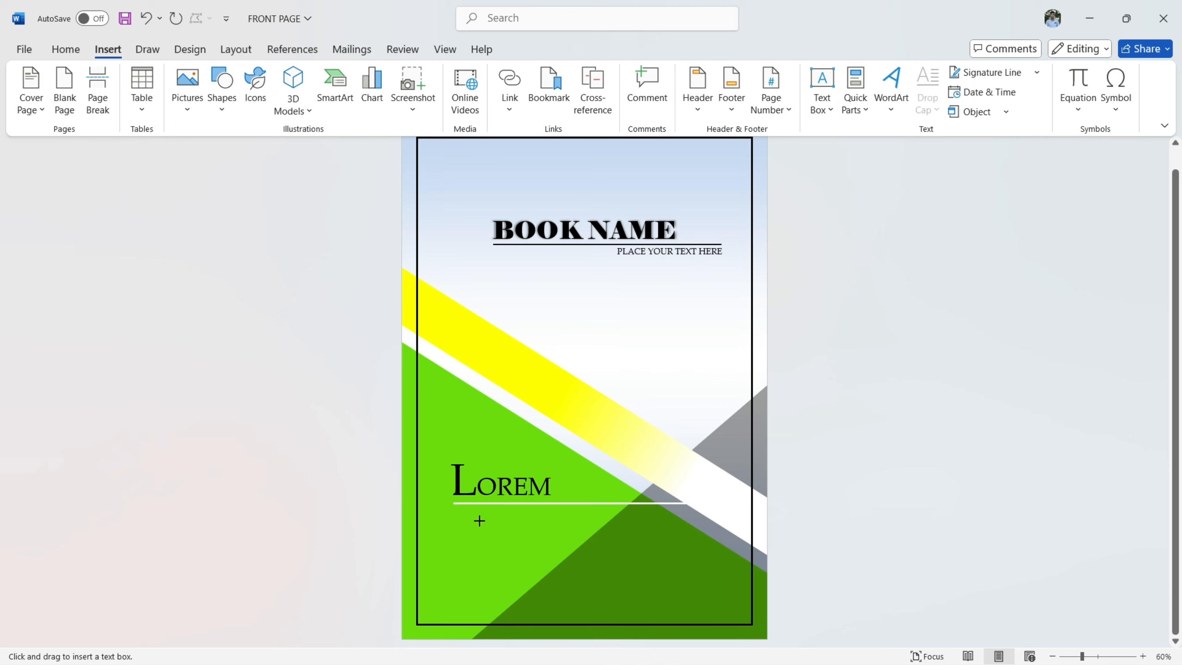
left_click_drag(481, 515, 724, 601)
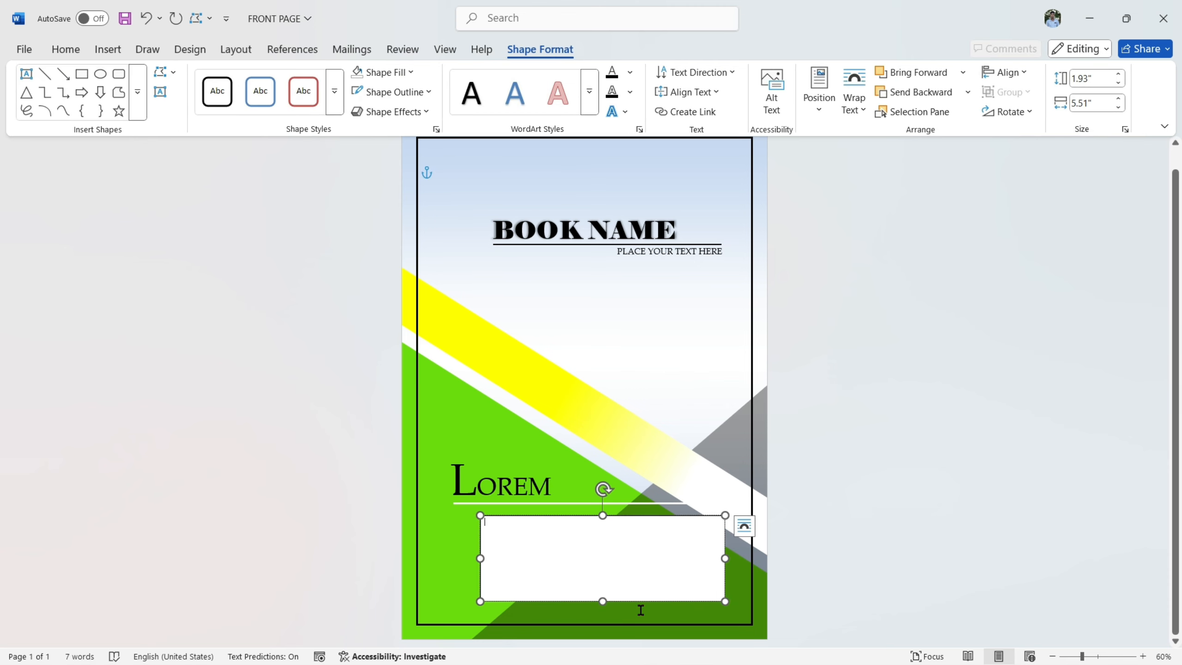
- Fill the new text box with placeholder paragraphs generated by =LOREM(5)
left_click(1143, 656)
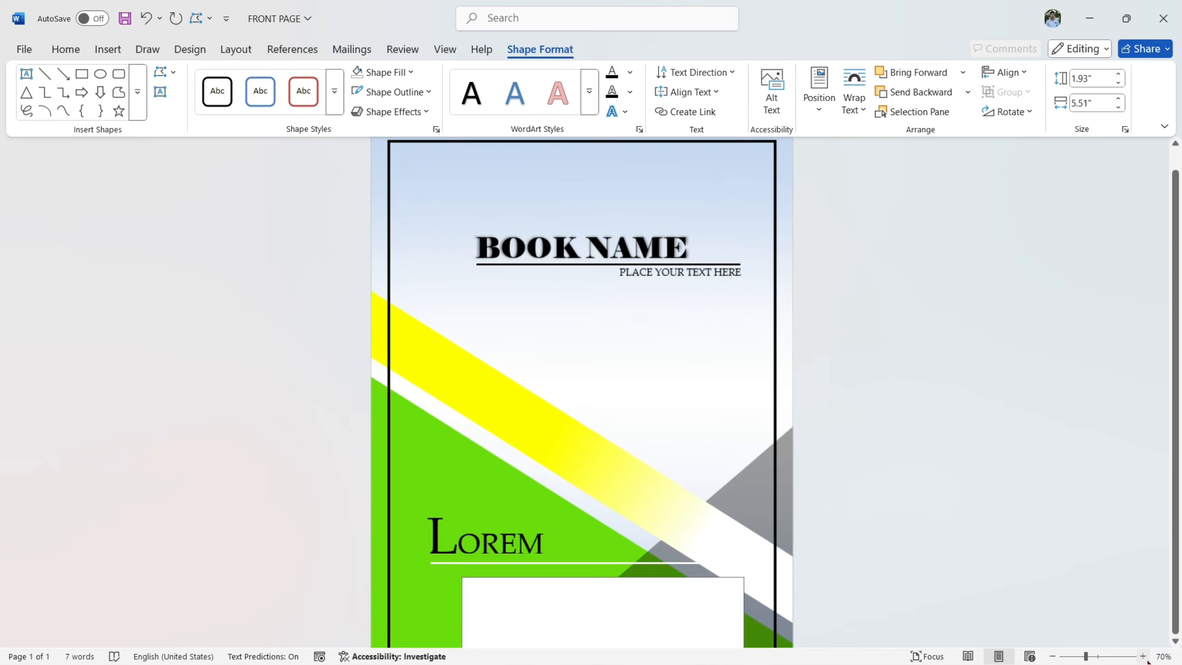
left_click(1144, 657)
left_click(1144, 657)
left_click(1145, 657)
scroll(1092, 497, "down", 3)
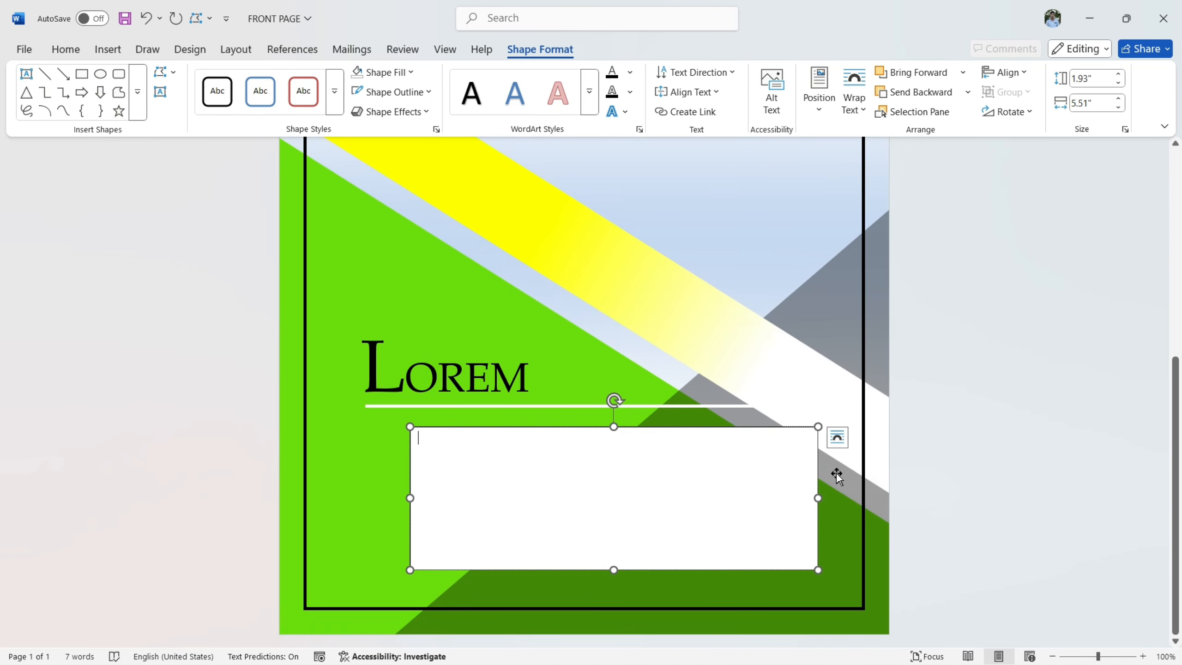
type("=LOREM(5")
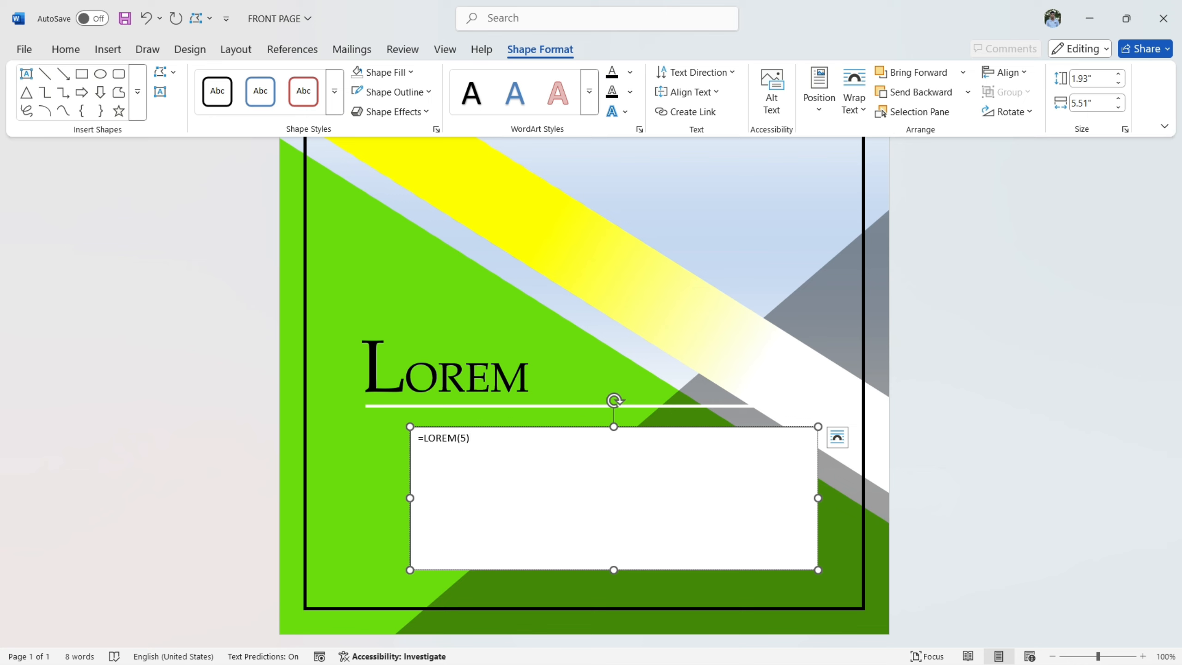
key("Return")
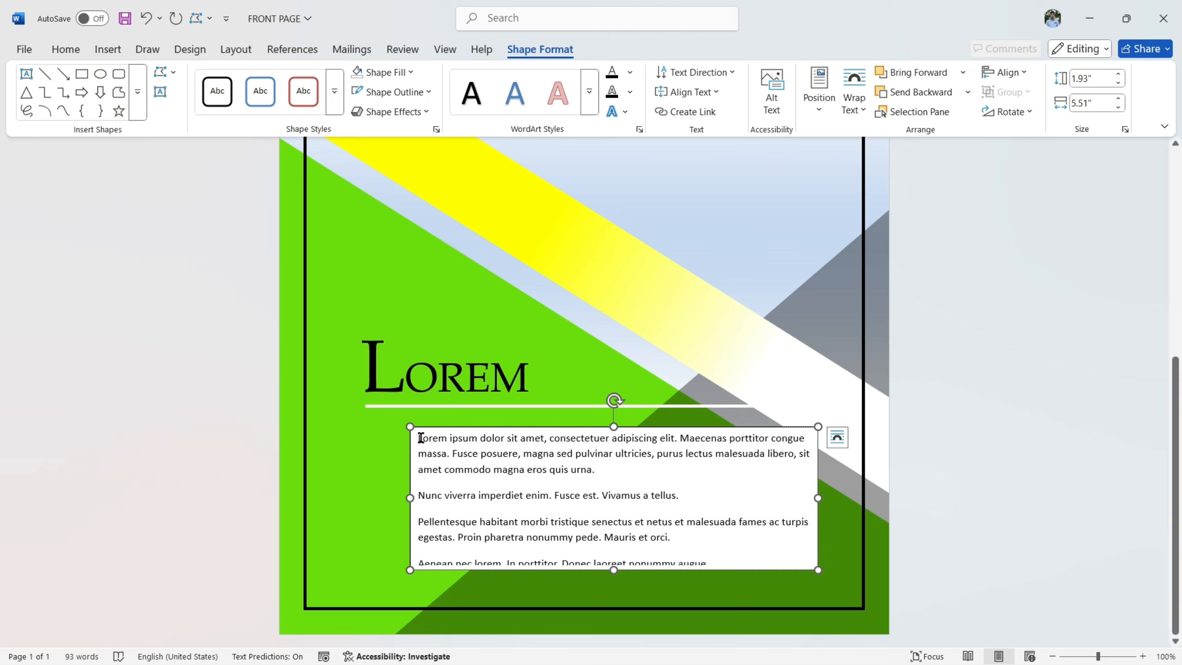
- Set the placeholder paragraphs in Calisto MT at 12 pt
left_click_drag(416, 438, 696, 582)
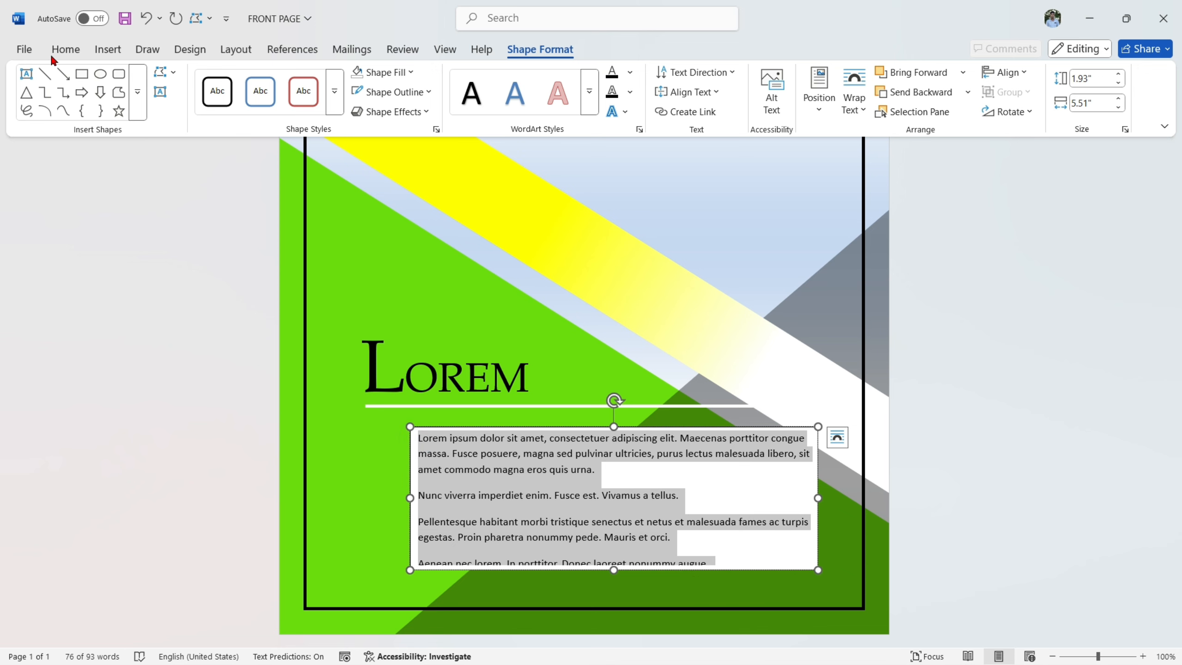
left_click(64, 50)
left_click(170, 80)
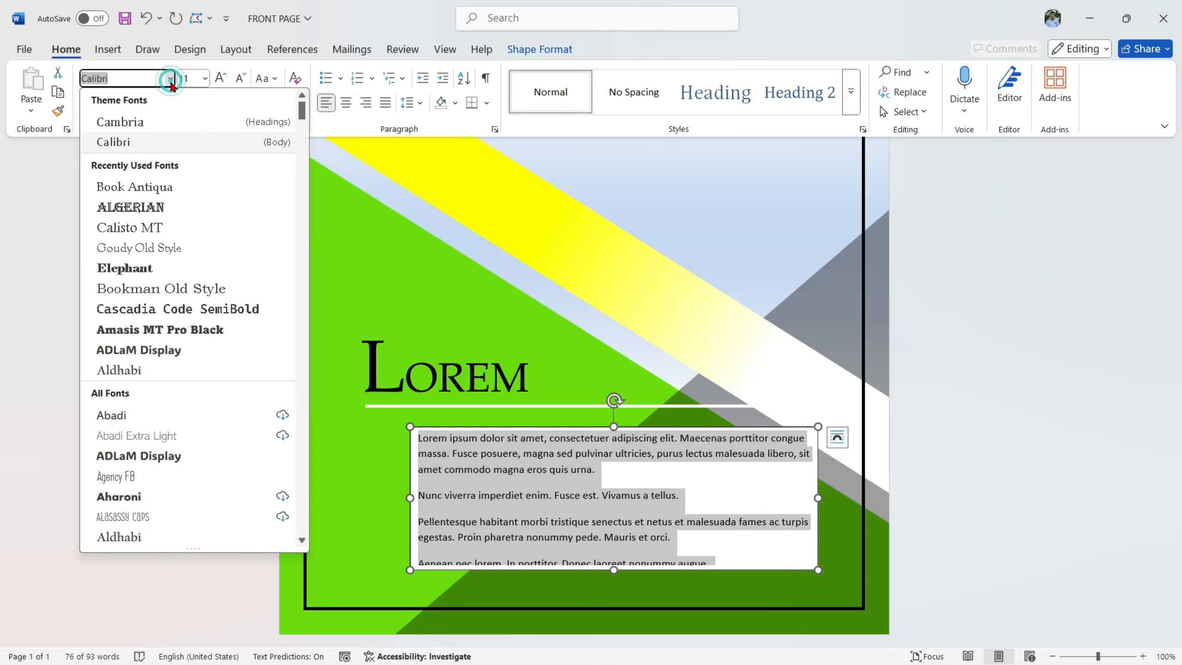
left_click(138, 227)
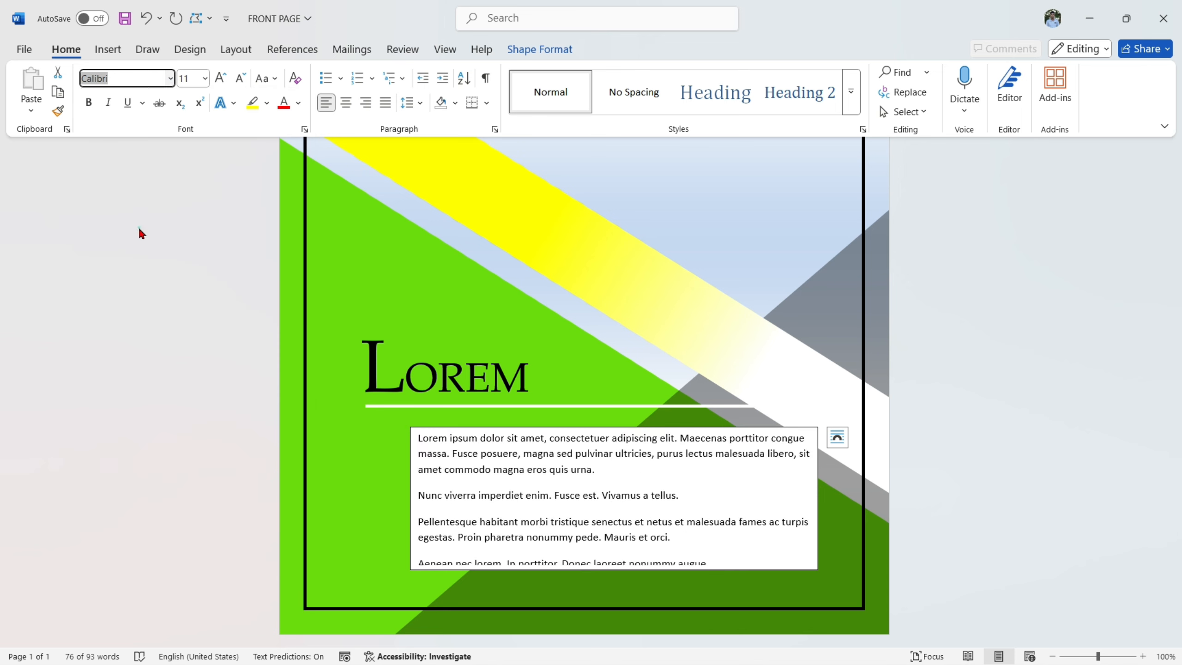
left_click(220, 79)
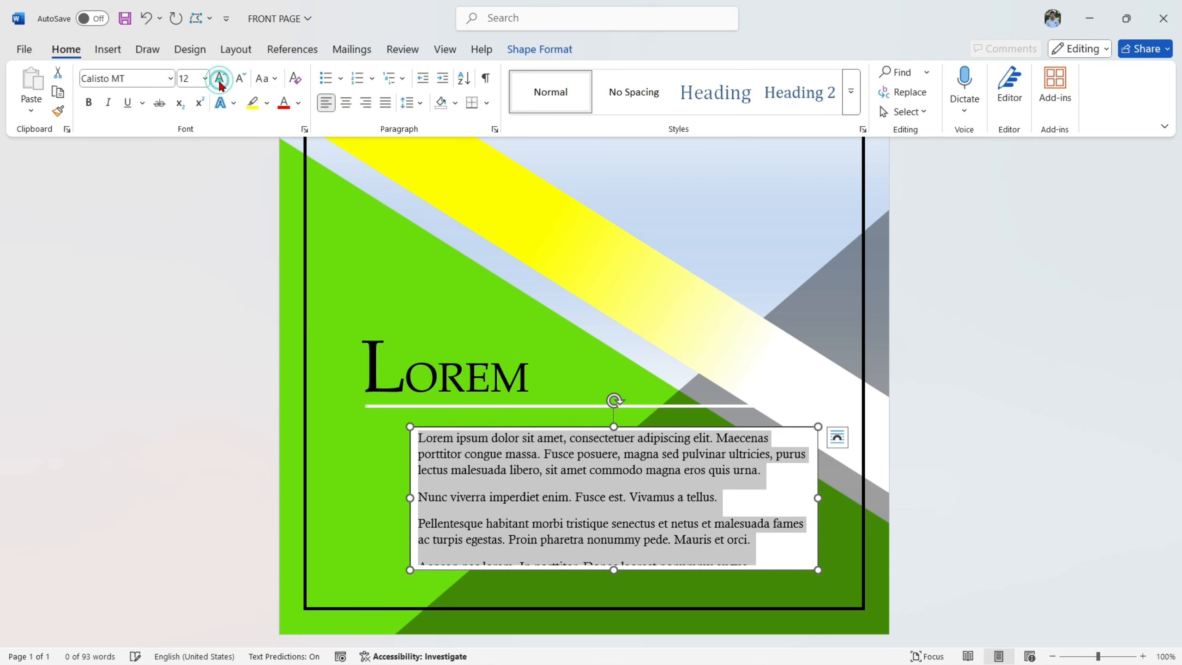
- Remove the fill and outline of the placeholder text box and reduce its height to about 1.74"
left_click(536, 49)
left_click(368, 72)
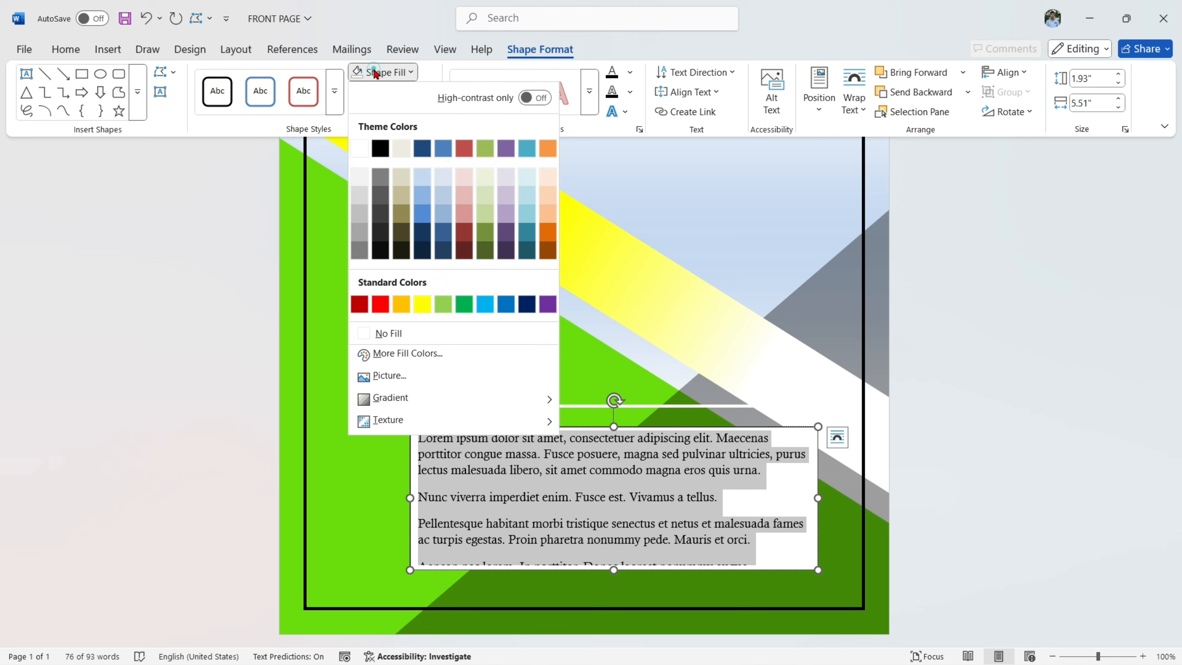
left_click(417, 339)
left_click(393, 93)
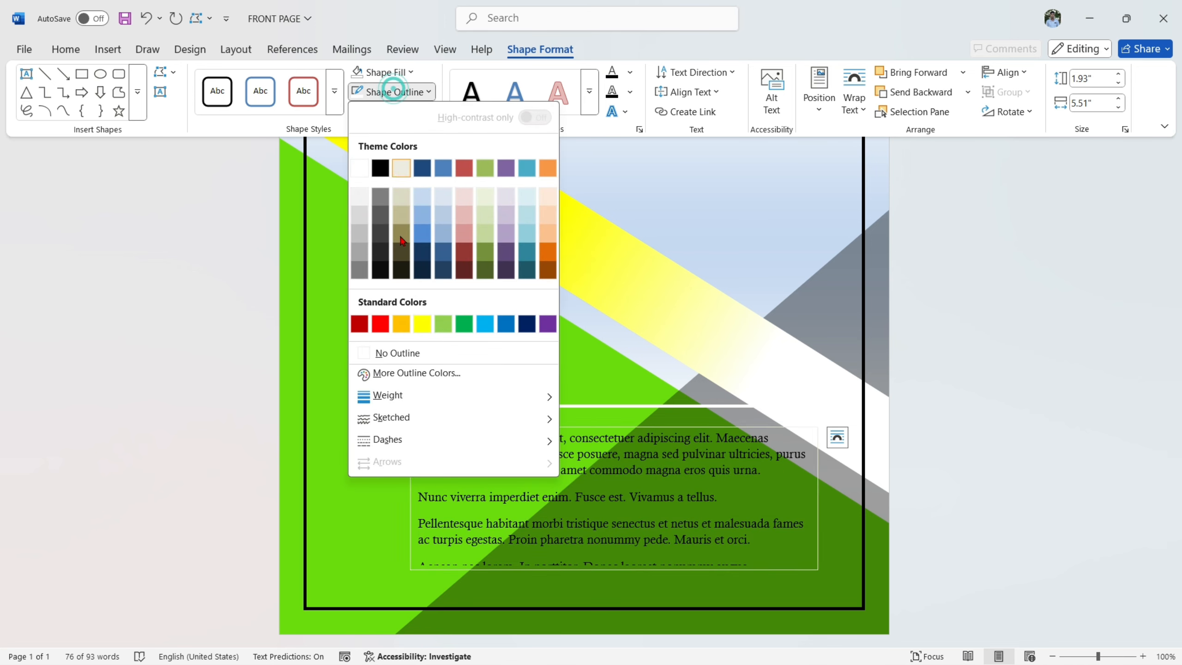
left_click(405, 349)
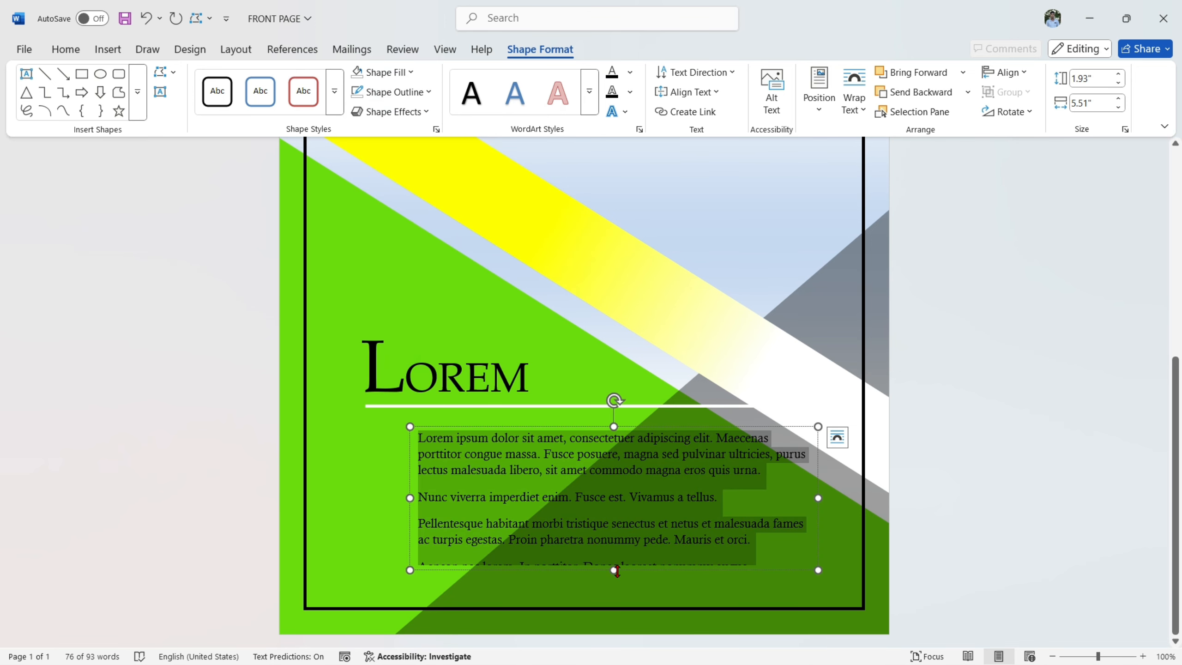
mouse_move(610, 561)
left_mouse_down()
mouse_move(625, 516)
mouse_move(631, 562)
left_mouse_up()
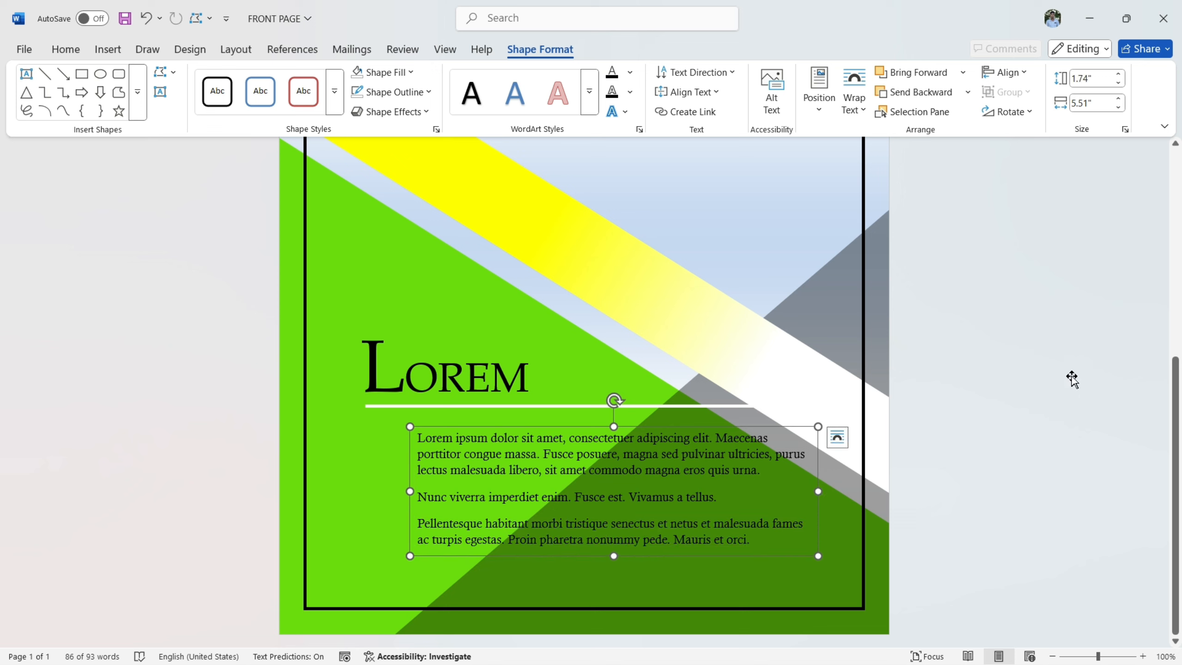
- Remove the space after the paragraphs of the placeholder text
left_click(420, 440)
left_click_drag(444, 447, 748, 550)
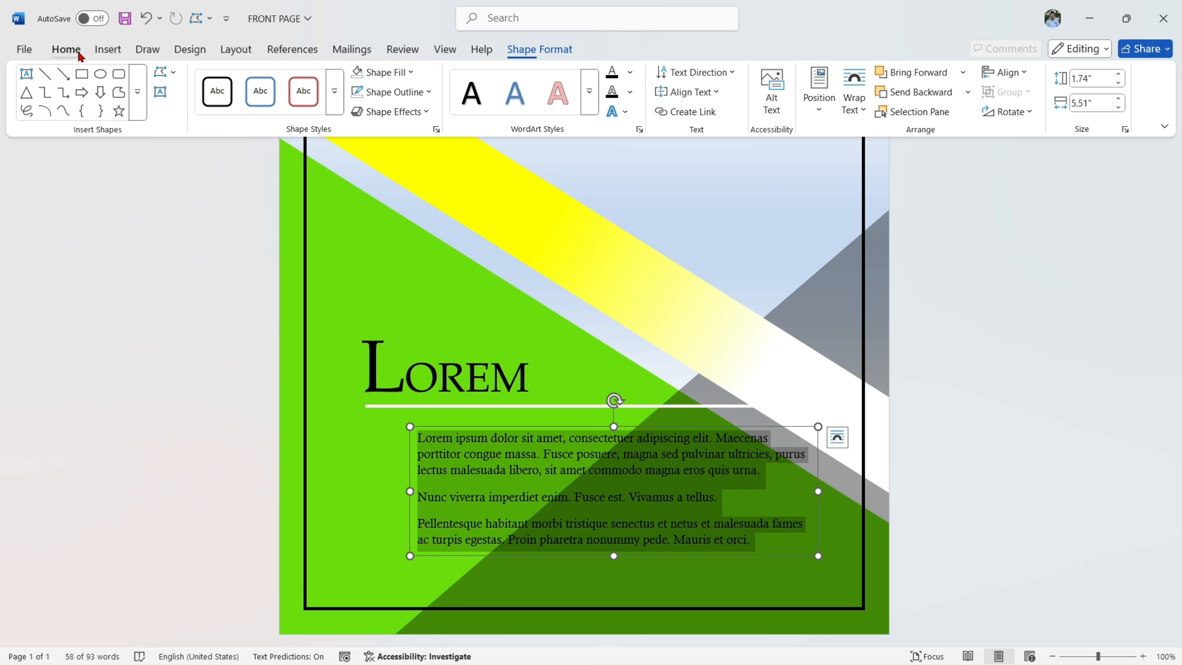
left_click(68, 49)
left_click(419, 105)
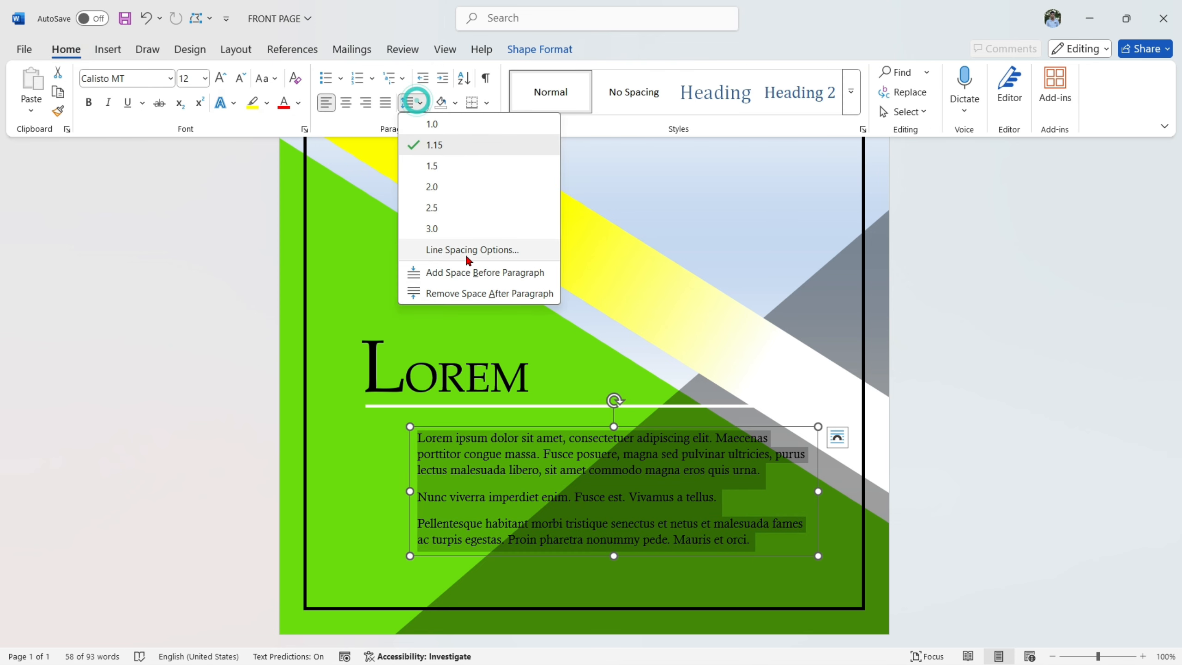
left_click(463, 294)
- Color the placeholder text white and move its text box slightly down and to the right
left_click(300, 104)
left_click(286, 197)
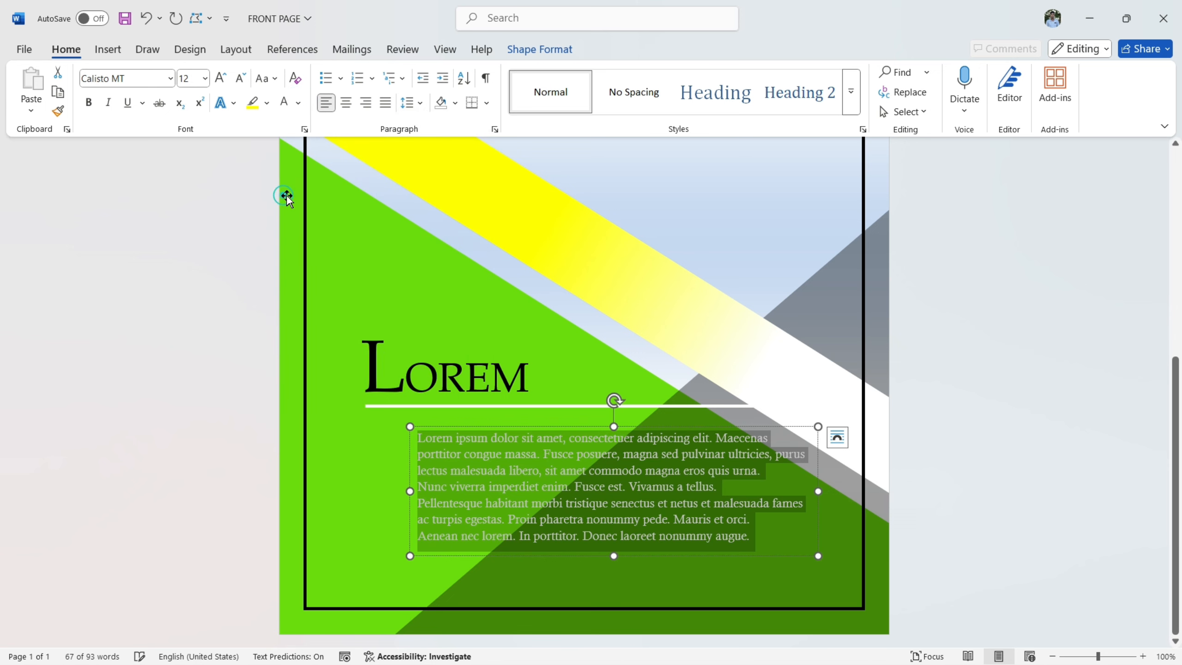
left_click(658, 425)
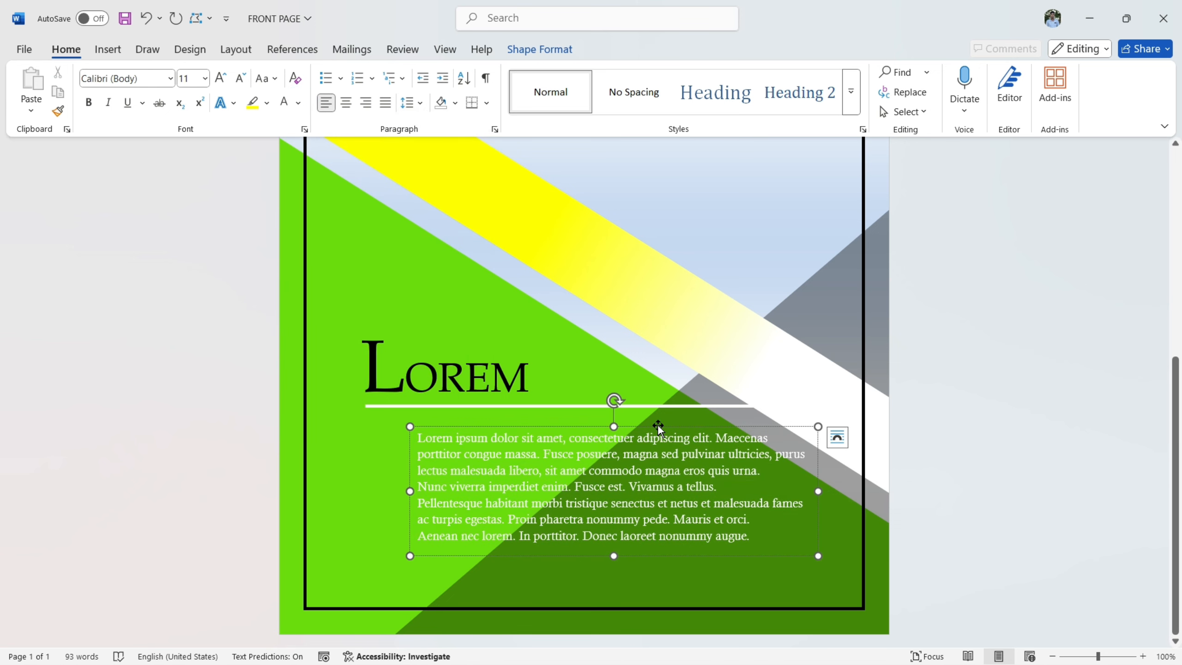
left_click_drag(657, 425, 668, 453)
- Lower the white line to just above the placeholder text and move the "LOREM" heading down to sit on it
left_click(615, 405)
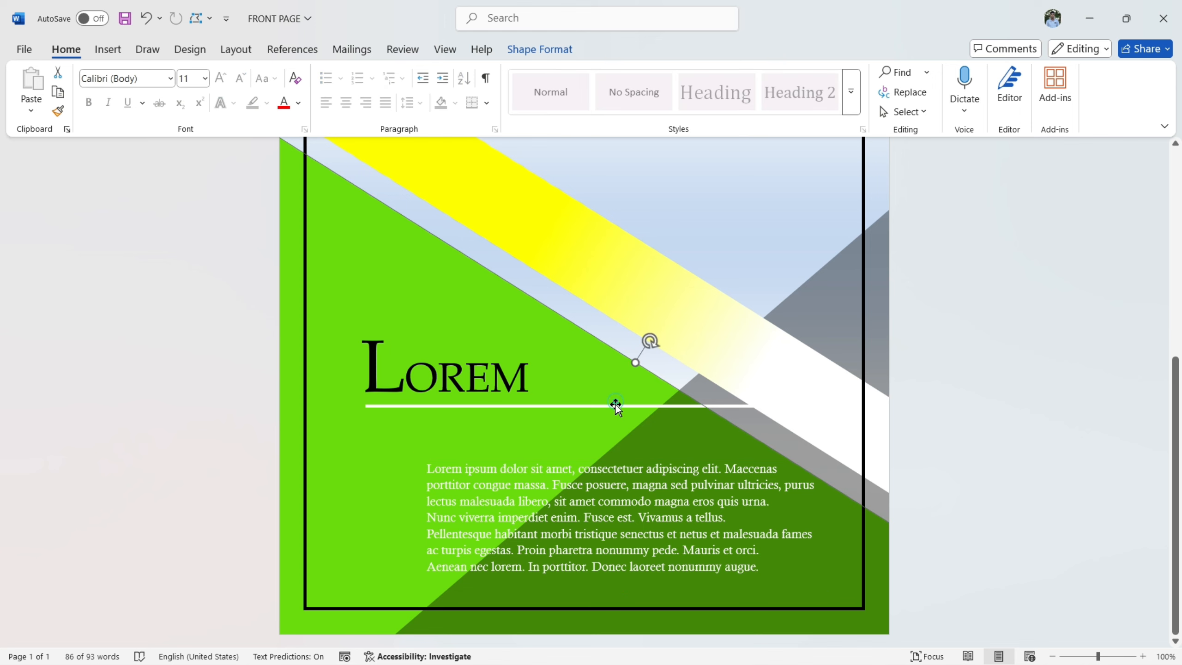
left_click(615, 406)
key("Down")
key("Down")
key("Down")
key("Down")
key("Down")
key("Down")
key("Down")
key("Down")
key("Down")
key("Down")
key("Down")
key("Down")
key("Down")
key("Down")
key("Down")
key("Down")
key("Down")
key("Down")
key("Down")
key("Down")
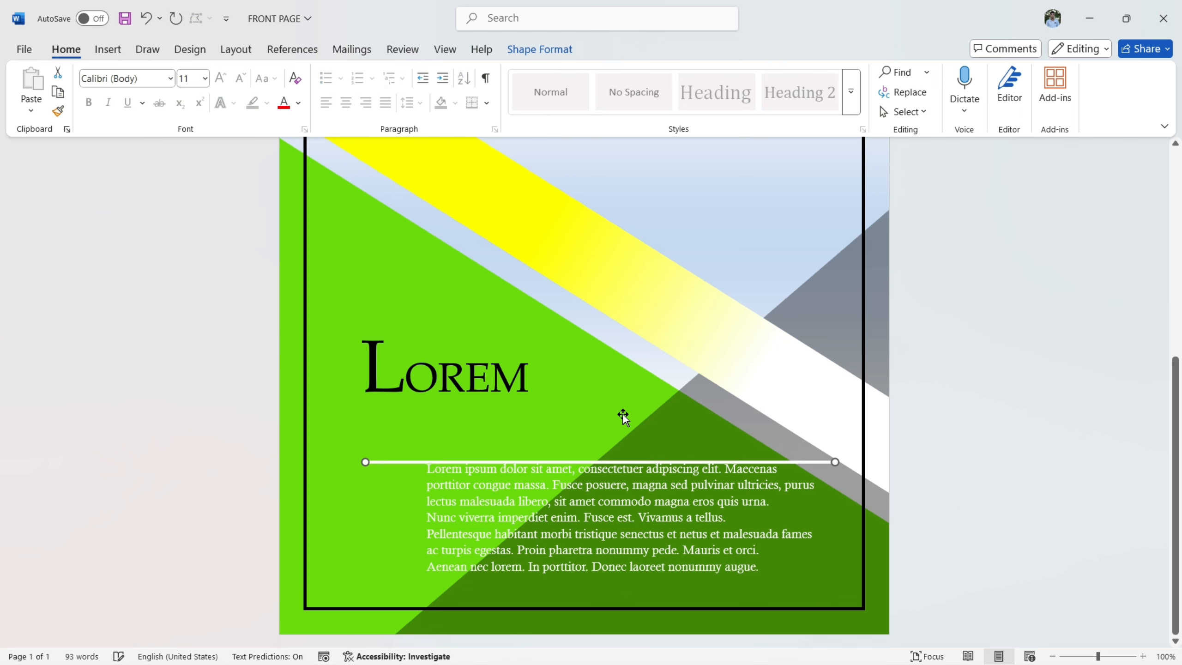
key("Up")
key("Up")
key("Up")
key("Up")
key("Up")
key("Up")
key("Up")
key("Up")
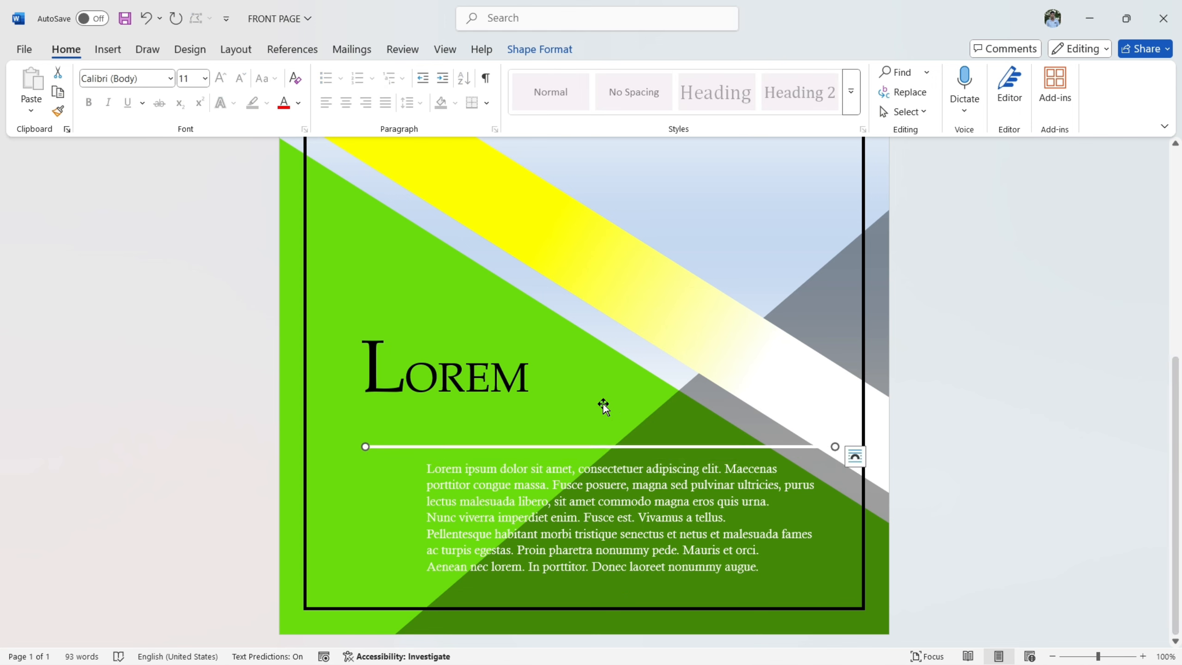
left_click(501, 325)
left_click_drag(510, 313, 525, 356)
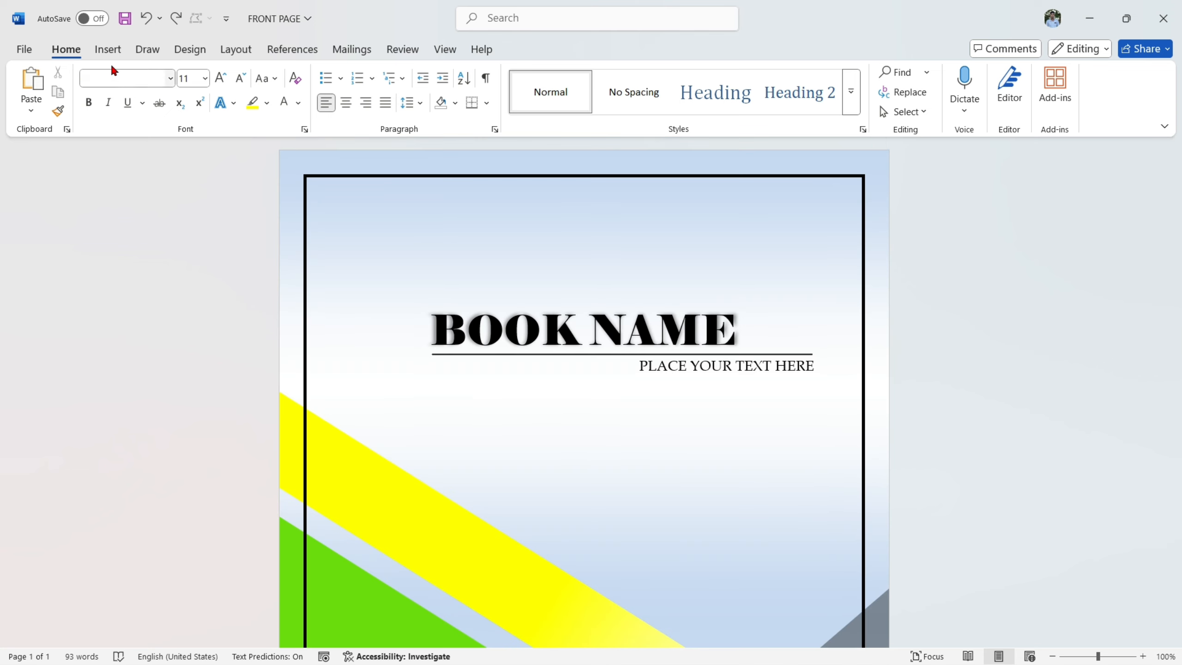
- Draw a text box about 0.71" by 2.46" just inside the top page border and enter "EDITION 2025"
left_click(107, 50)
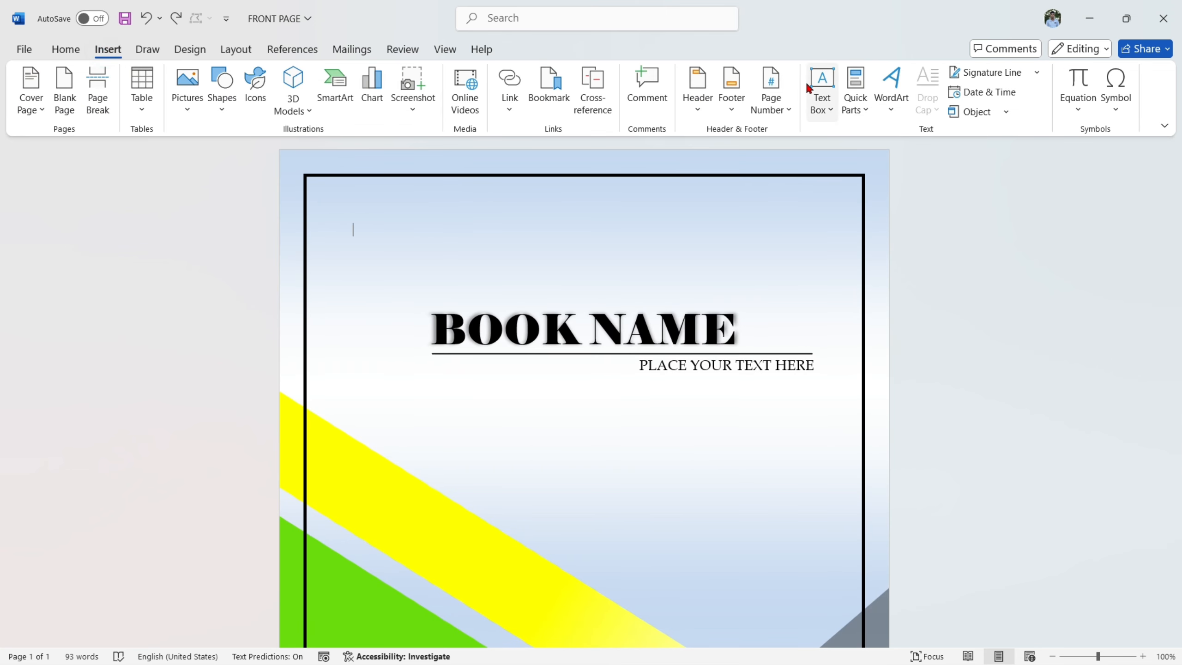
left_click(822, 91)
left_click(865, 461)
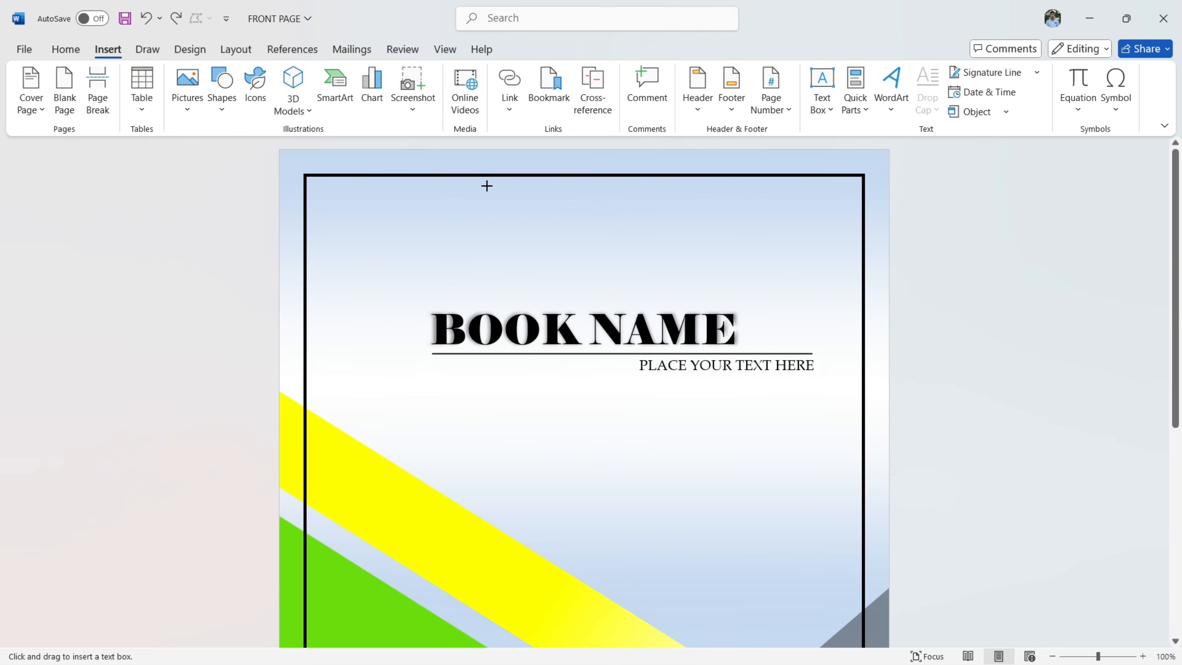
left_click_drag(487, 186, 669, 238)
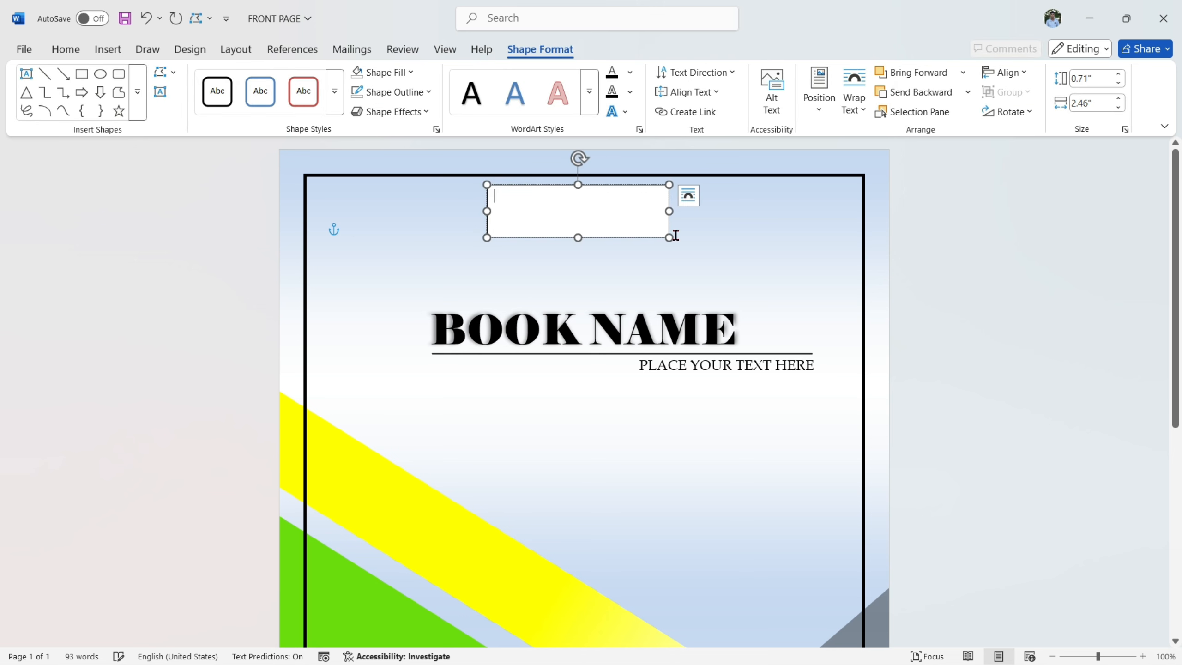
type("EDIT")
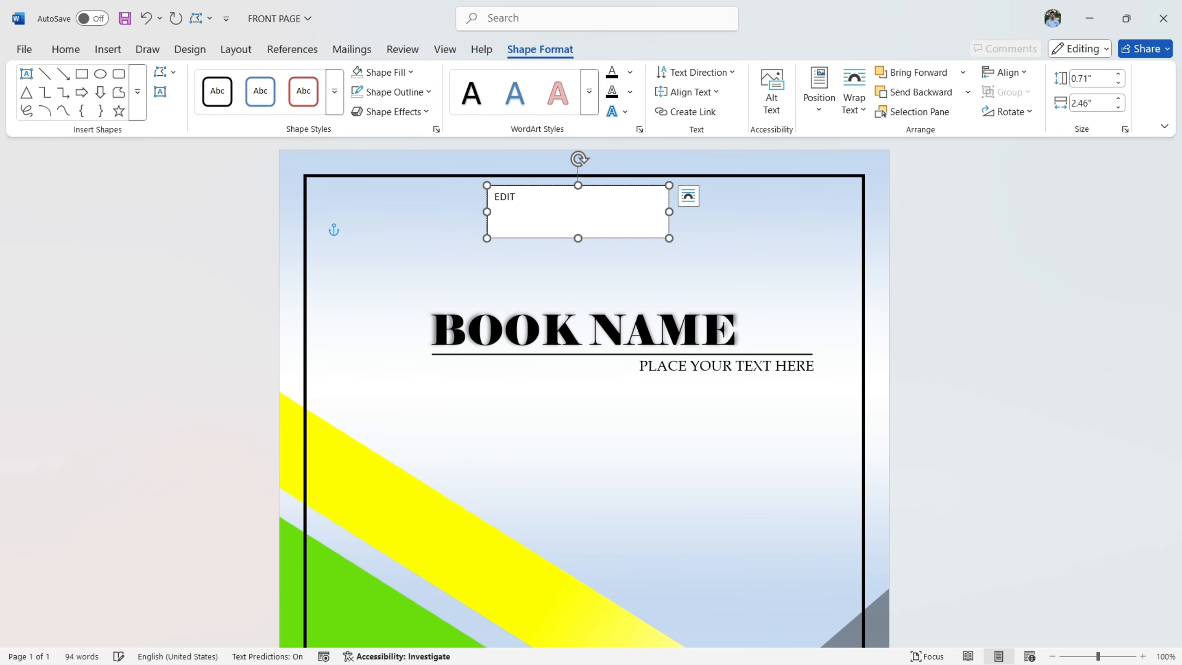
type("ION 2025")
- Format "EDITION 2025" in Algerian at 18 pt and center it in its text box
left_click_drag(582, 202, 495, 198)
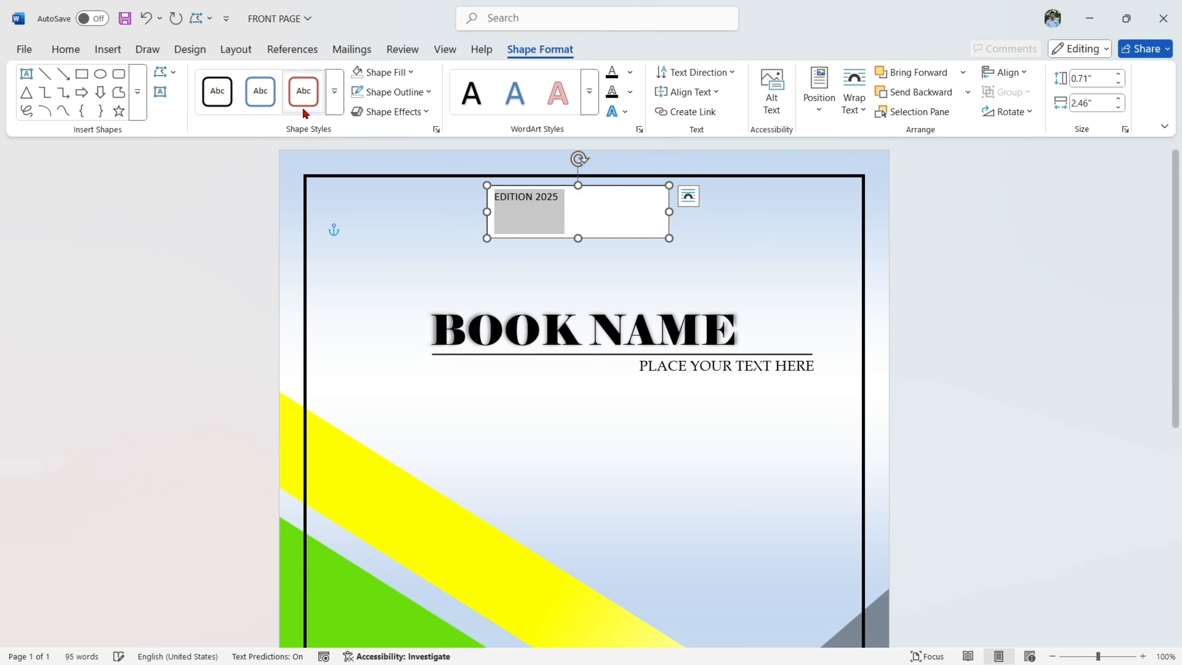
left_click(60, 49)
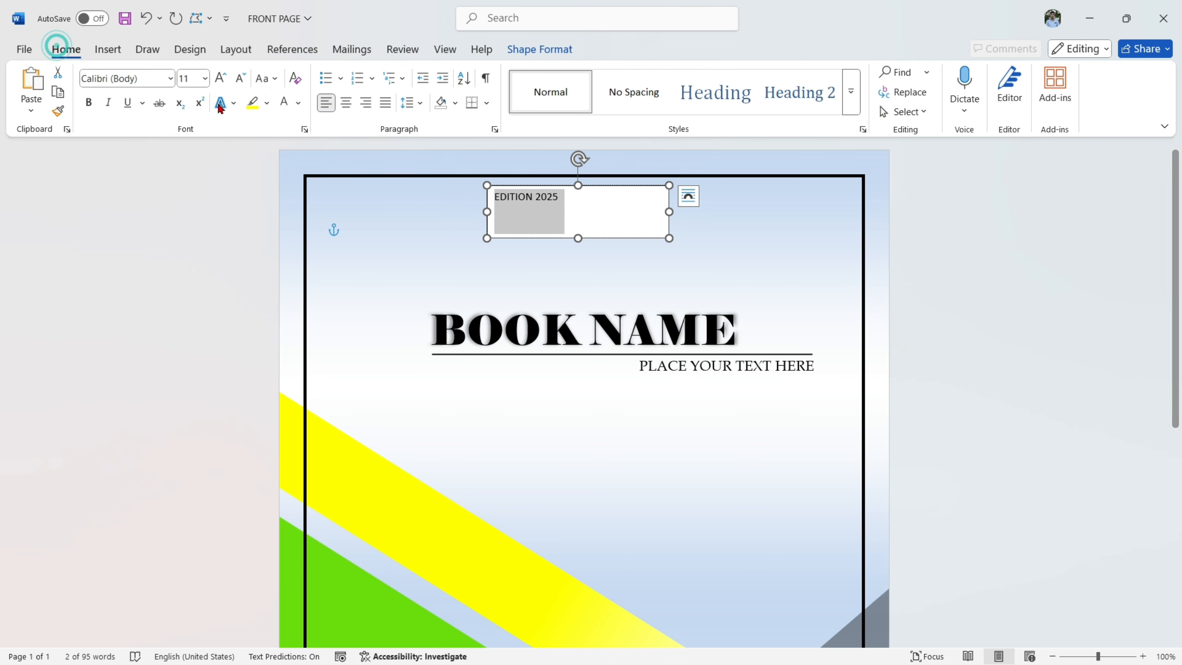
left_click(169, 82)
left_click(157, 222)
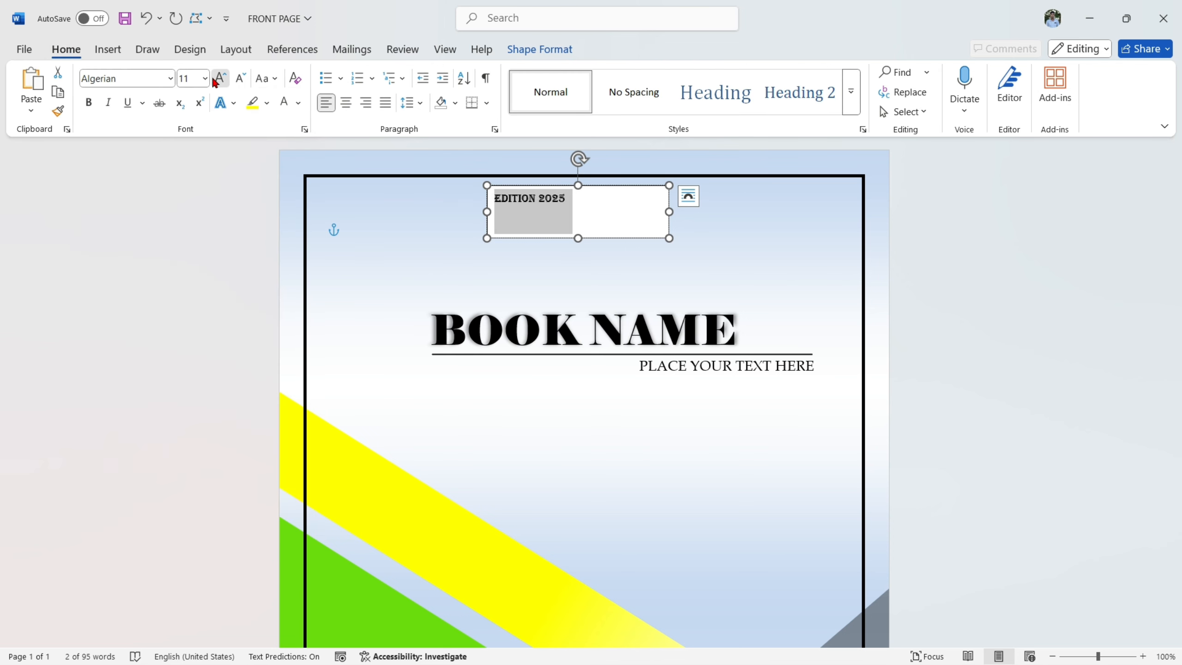
left_click(216, 80)
left_click(216, 80)
left_click(346, 103)
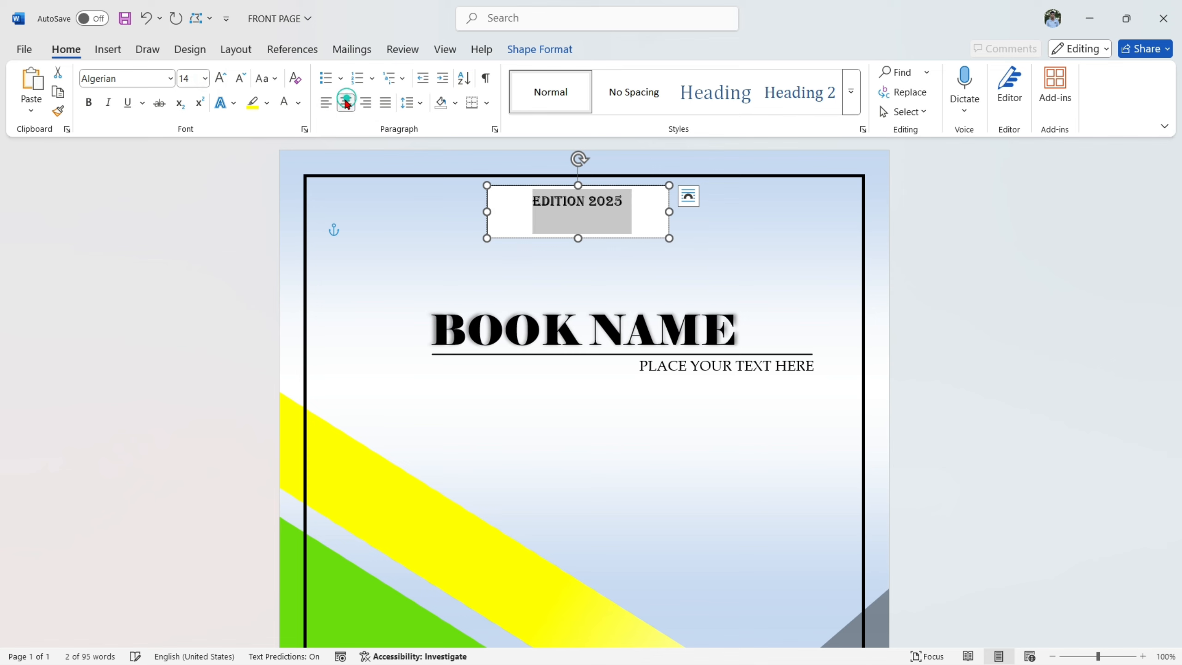
left_click(220, 77)
left_click(221, 77)
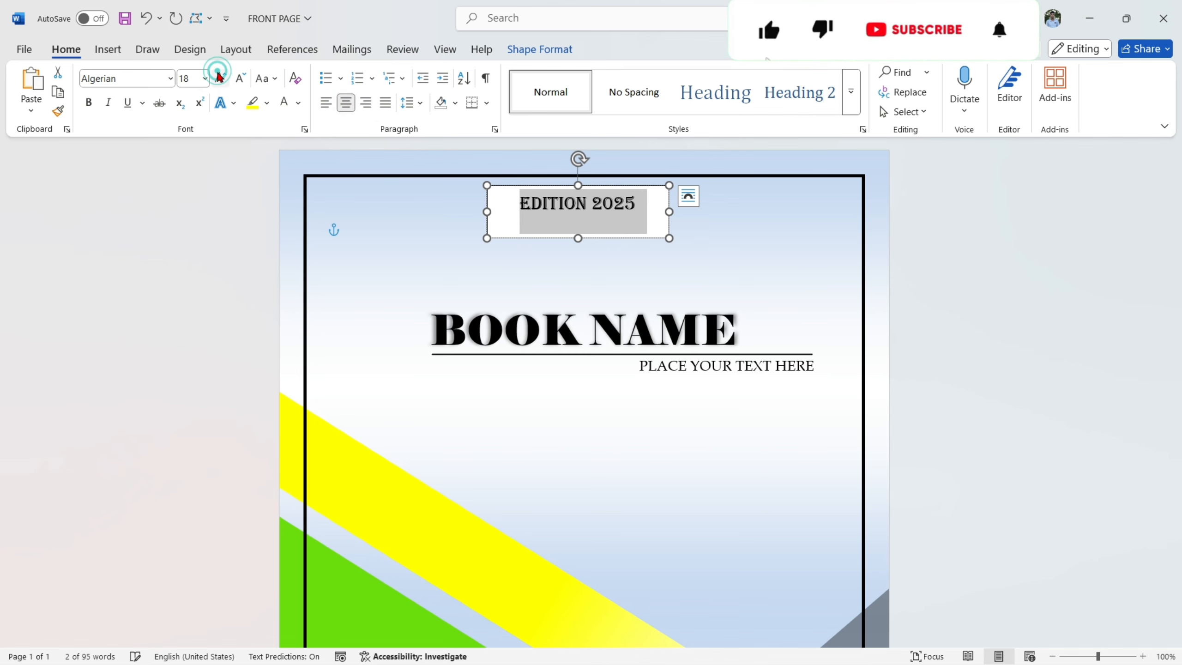
- Remove the fill and outline of the "EDITION 2025" text box
left_click(542, 50)
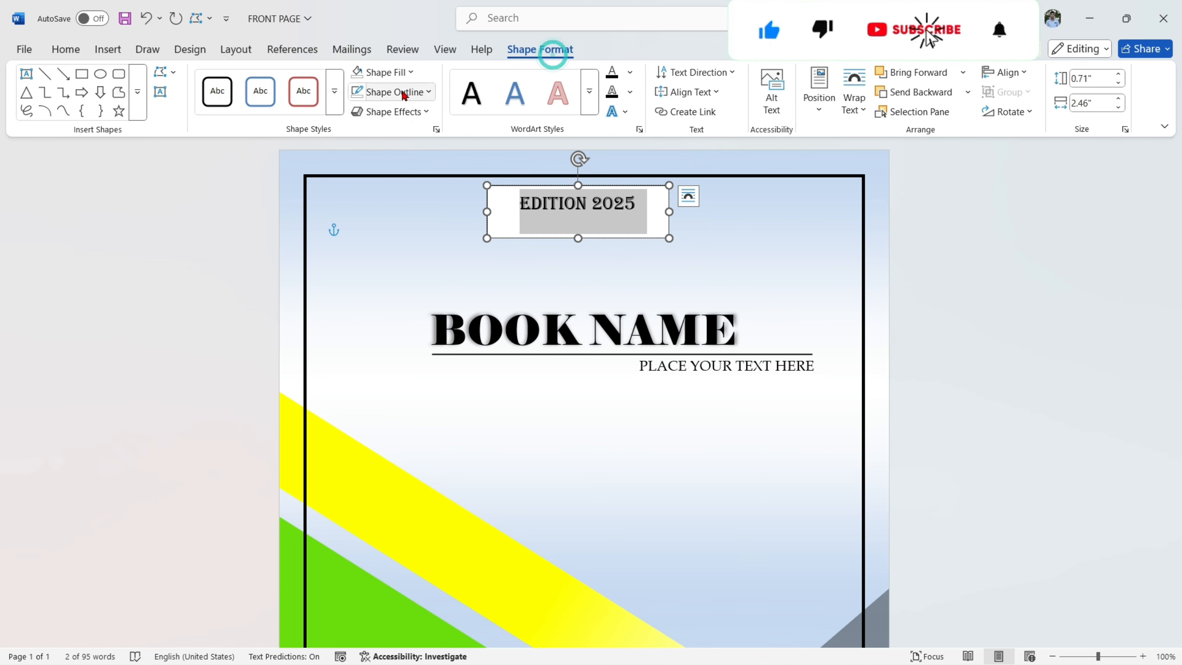
left_click(383, 72)
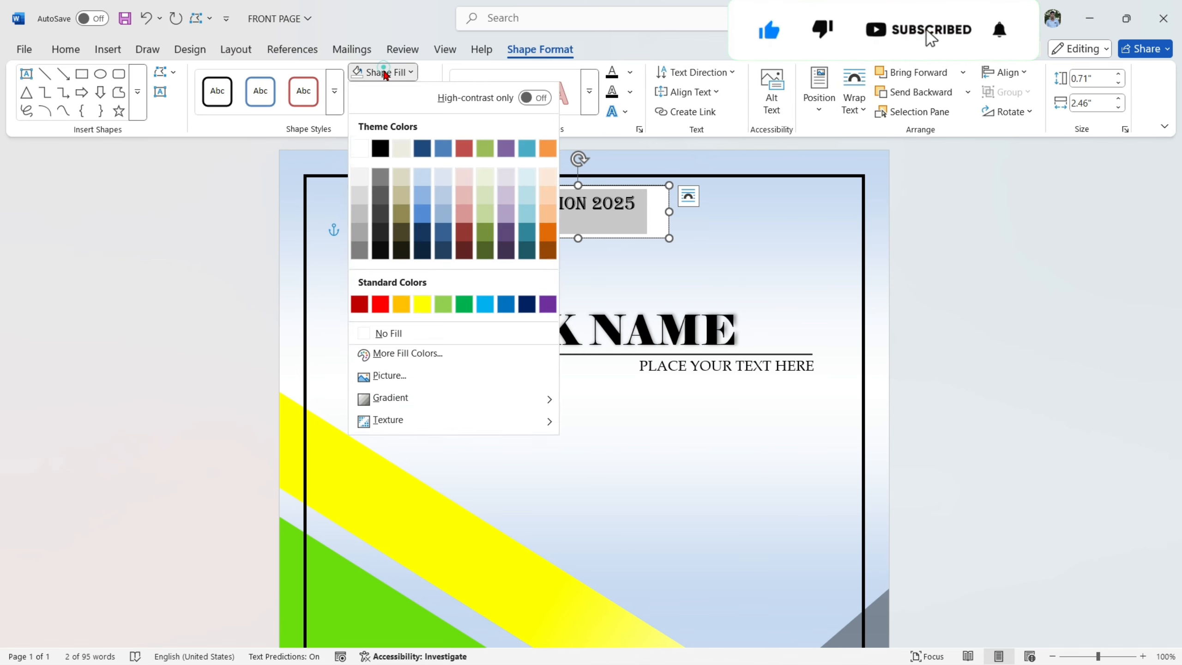
left_click(403, 335)
left_click(408, 92)
left_click(414, 352)
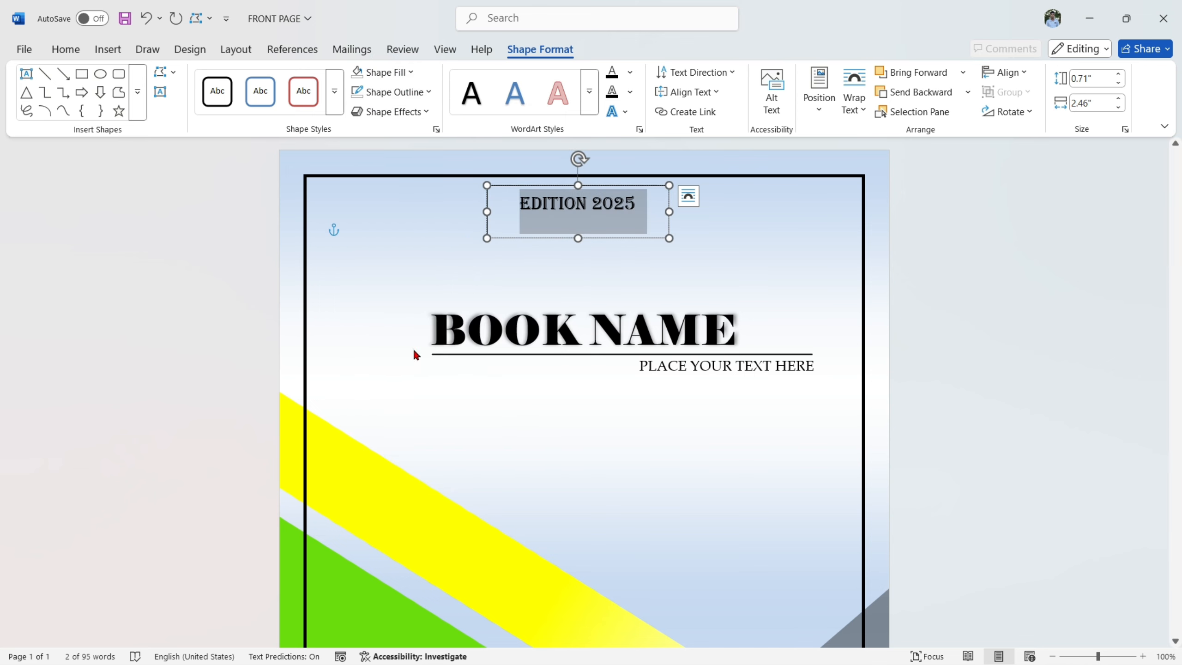
- Move the "EDITION 2025" text box slightly up and right, centering it near the top page border
left_click_drag(640, 181, 649, 169)
left_click(969, 332)
scroll(954, 482, "down", 2)
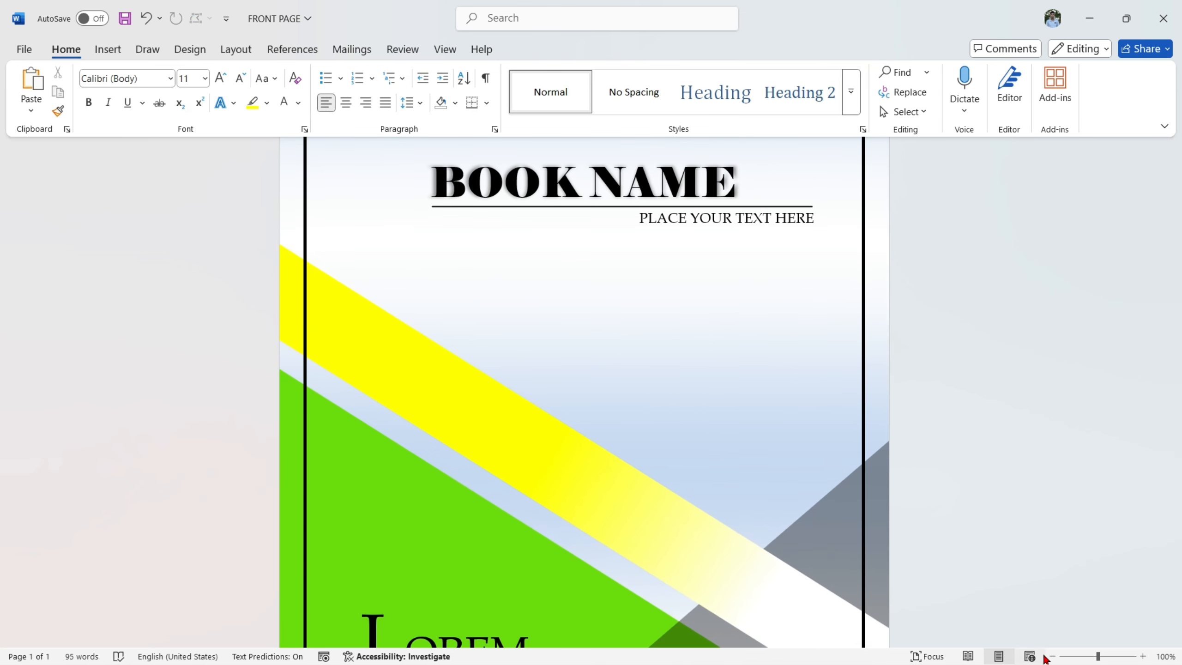
left_click(1053, 657)
left_click(1053, 657)
left_click(1053, 657)
left_click(1053, 657)
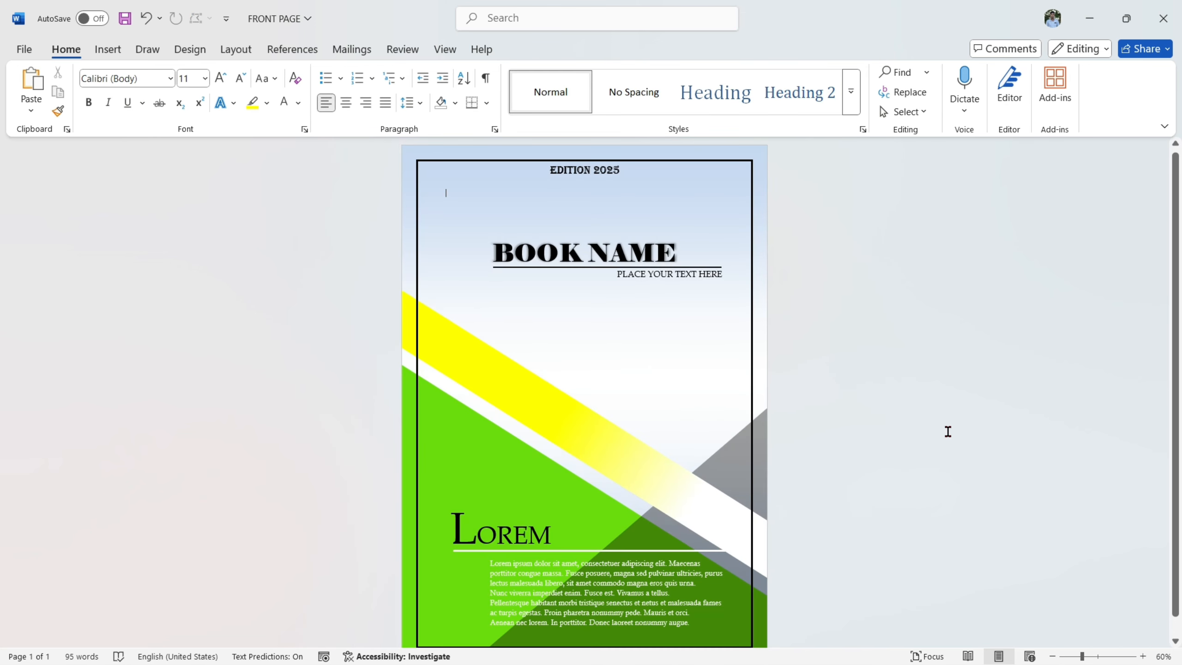